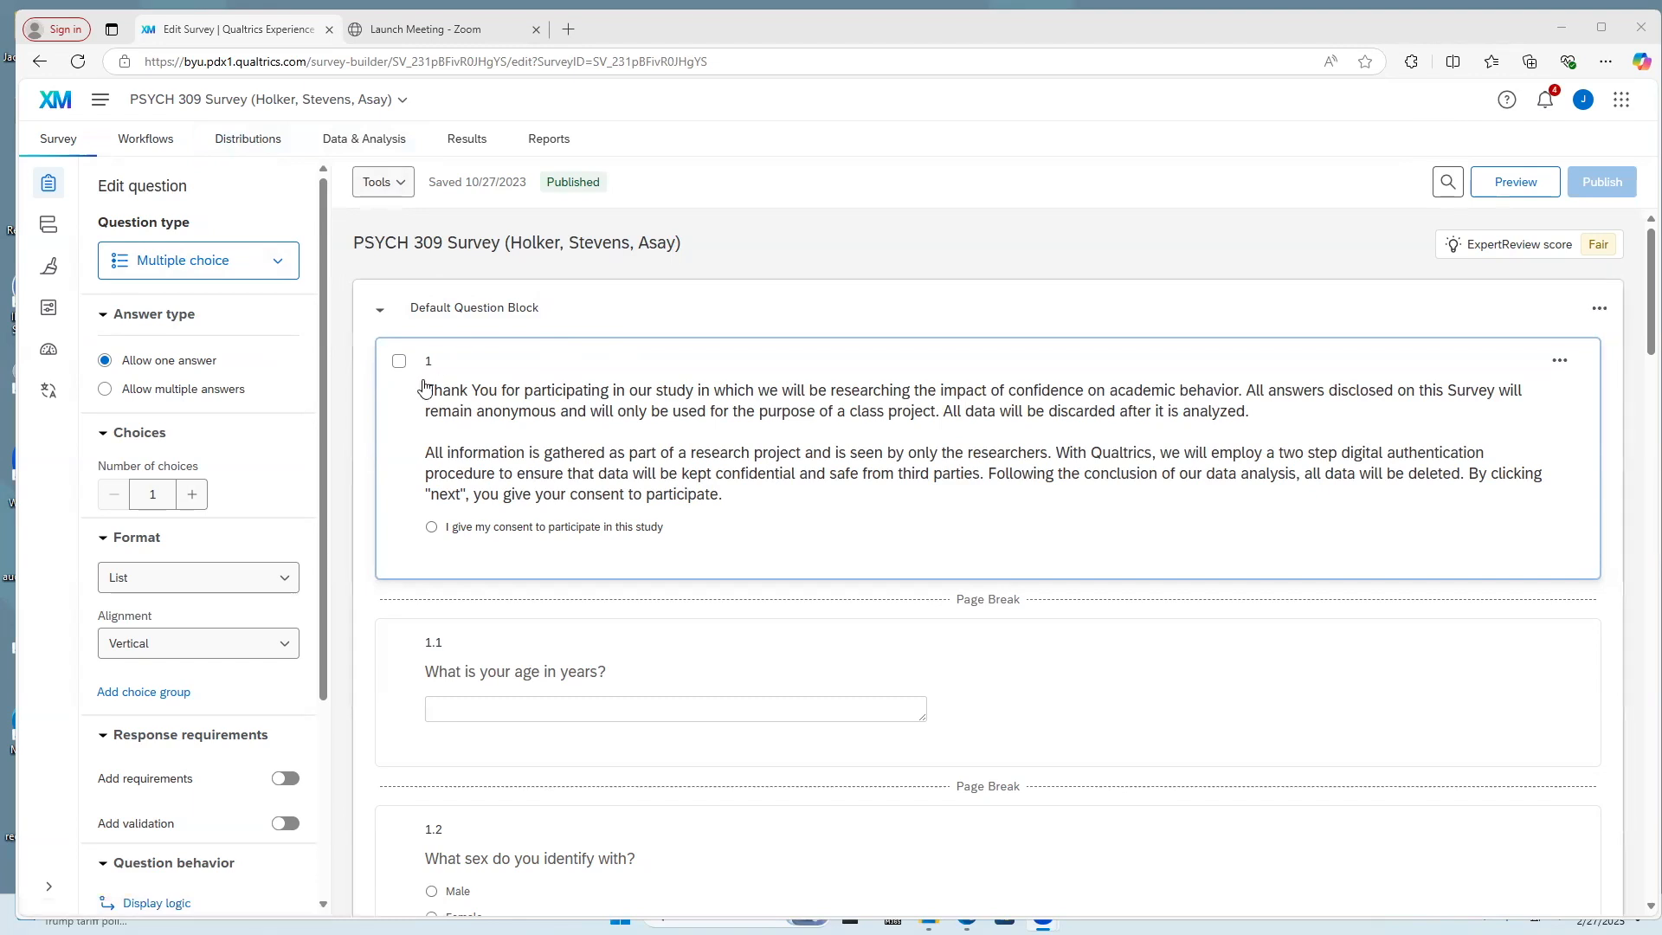
# Open the data table with the recorded responses of the PSYCH 309 survey
pyautogui.scroll(-15, 707, 453)
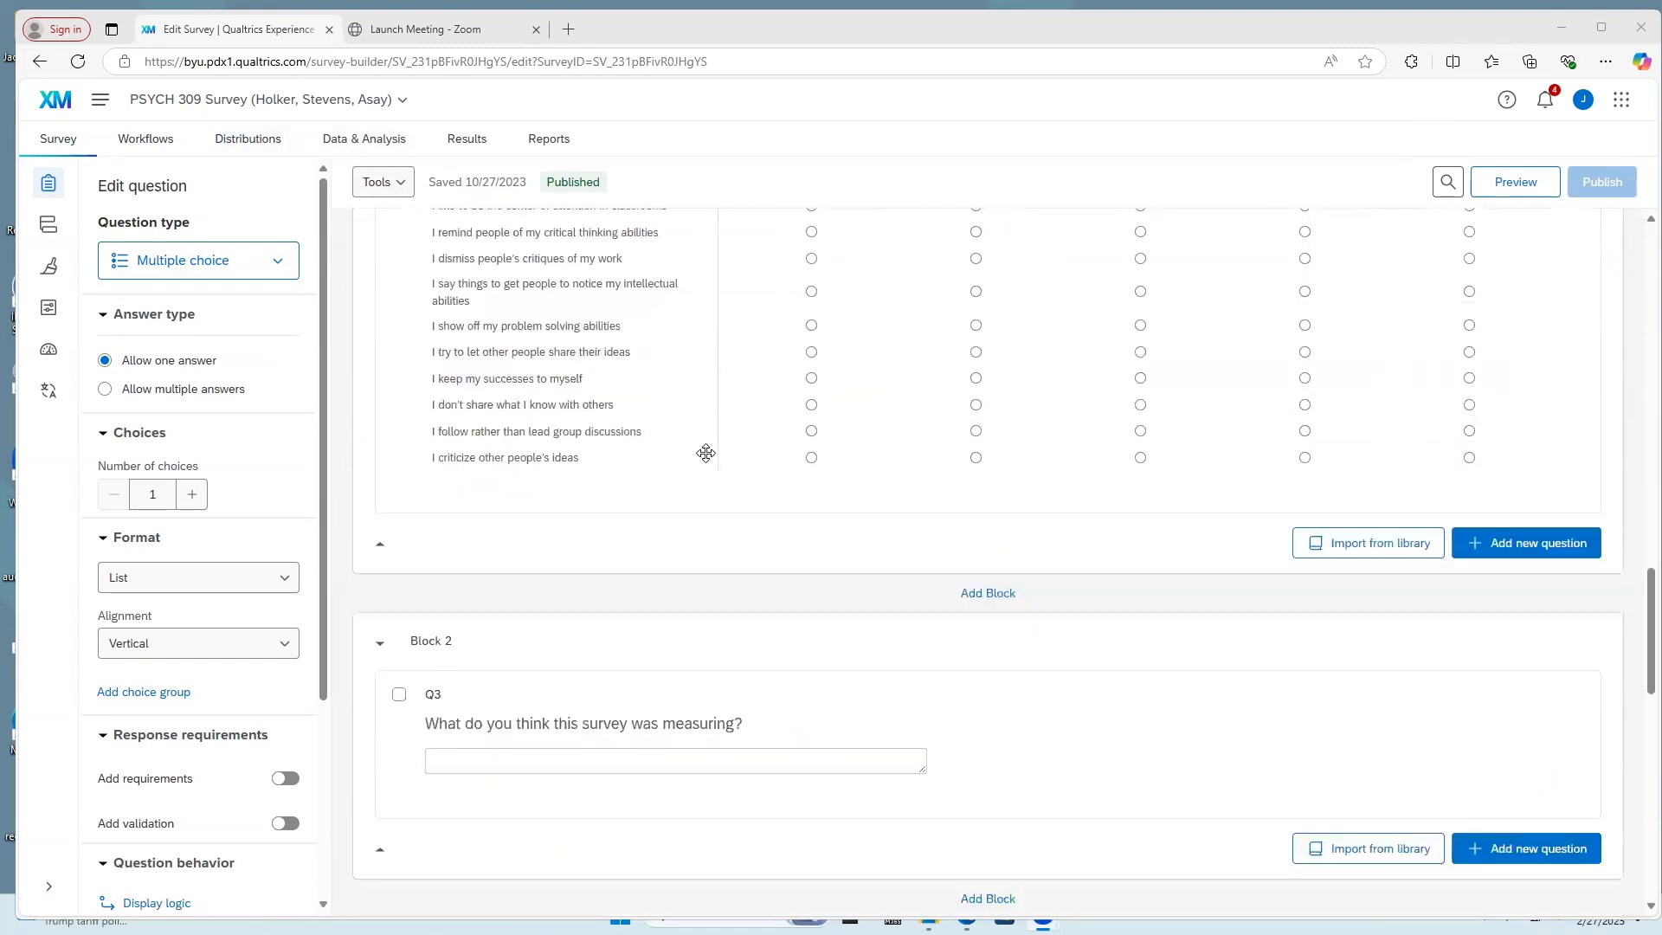
pyautogui.scroll(15, 706, 453)
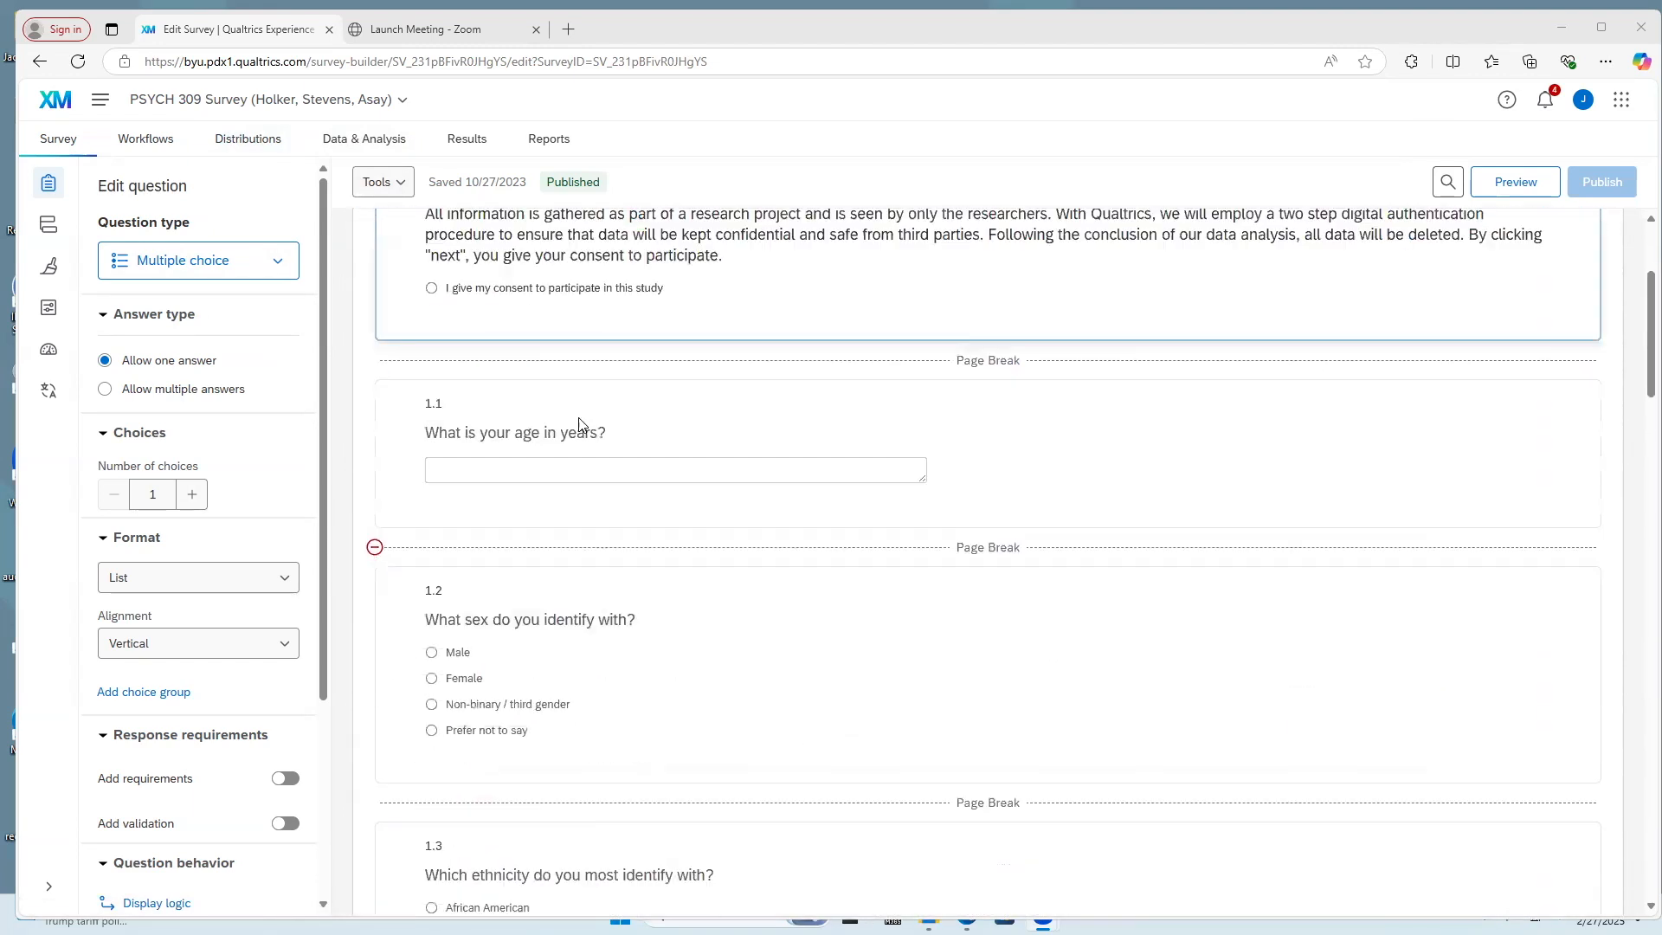
pyautogui.scroll(3, 580, 424)
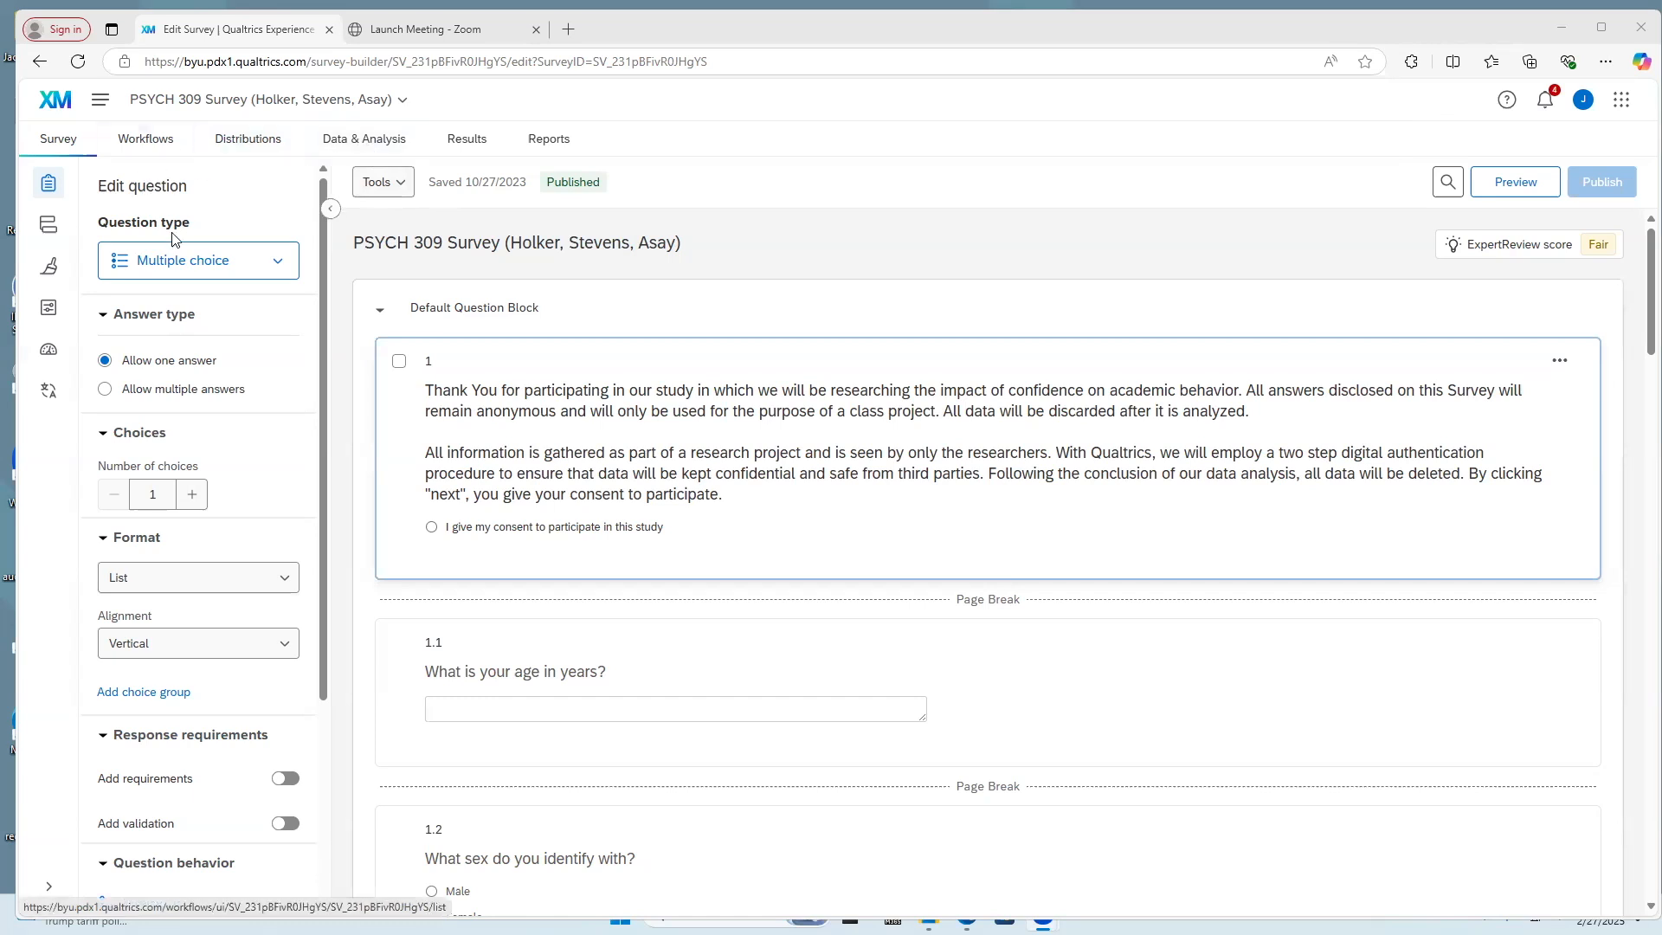
pyautogui.click(373, 147)
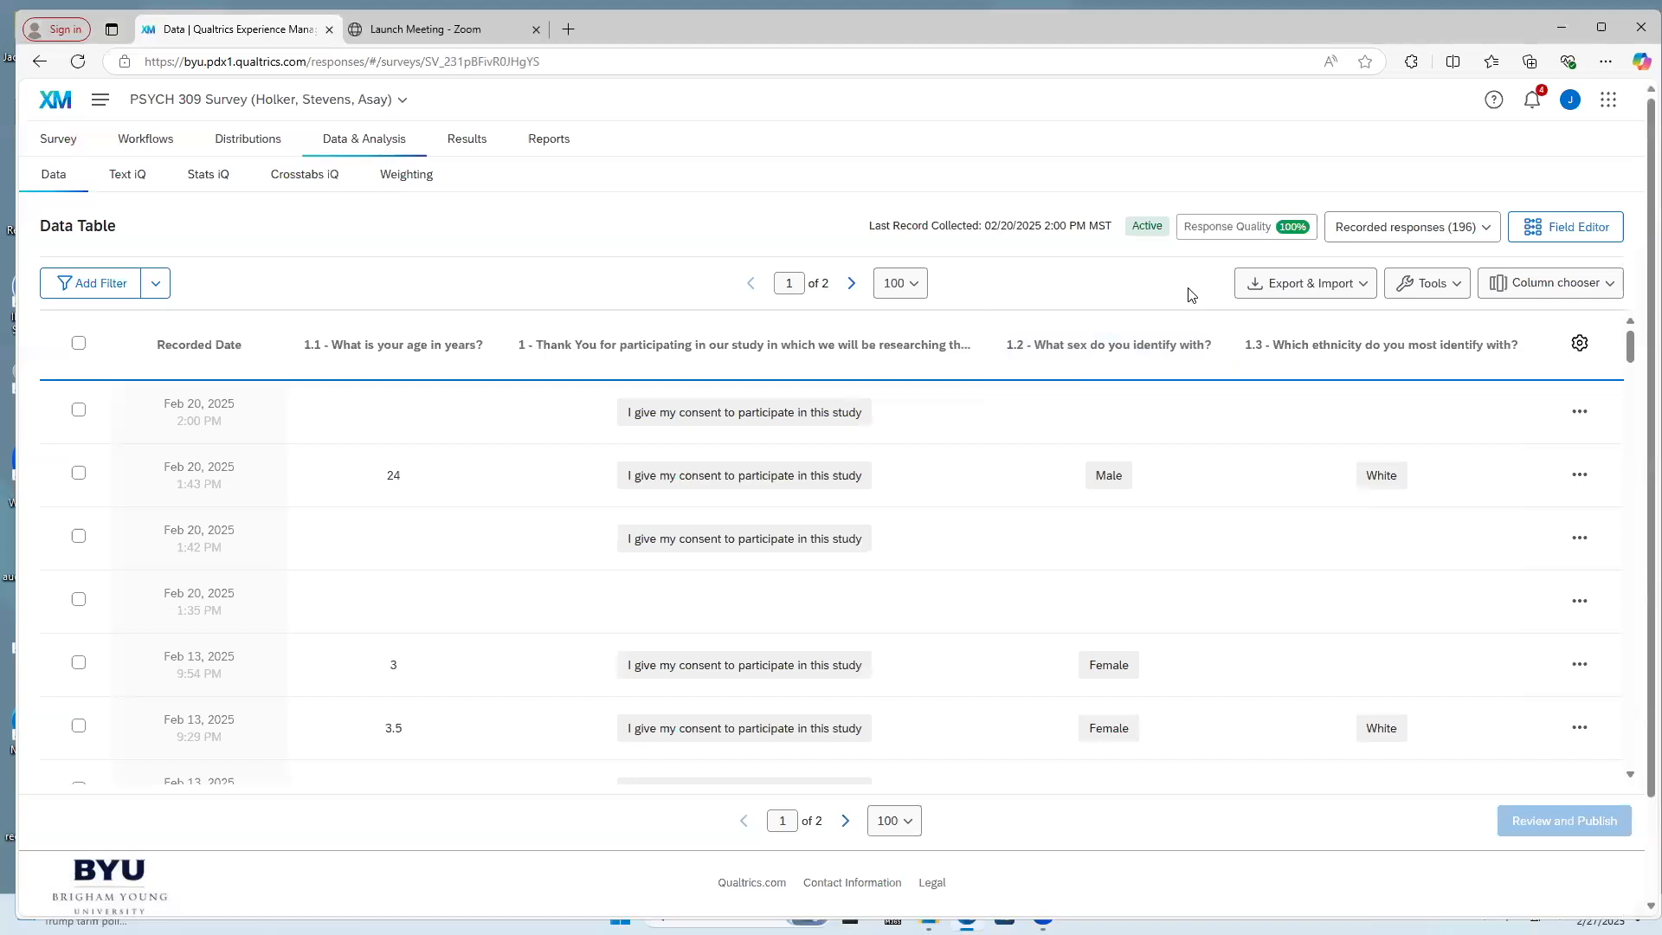
# Export the survey responses as an SPSS data file with all fields included and download it
pyautogui.click(1278, 287)
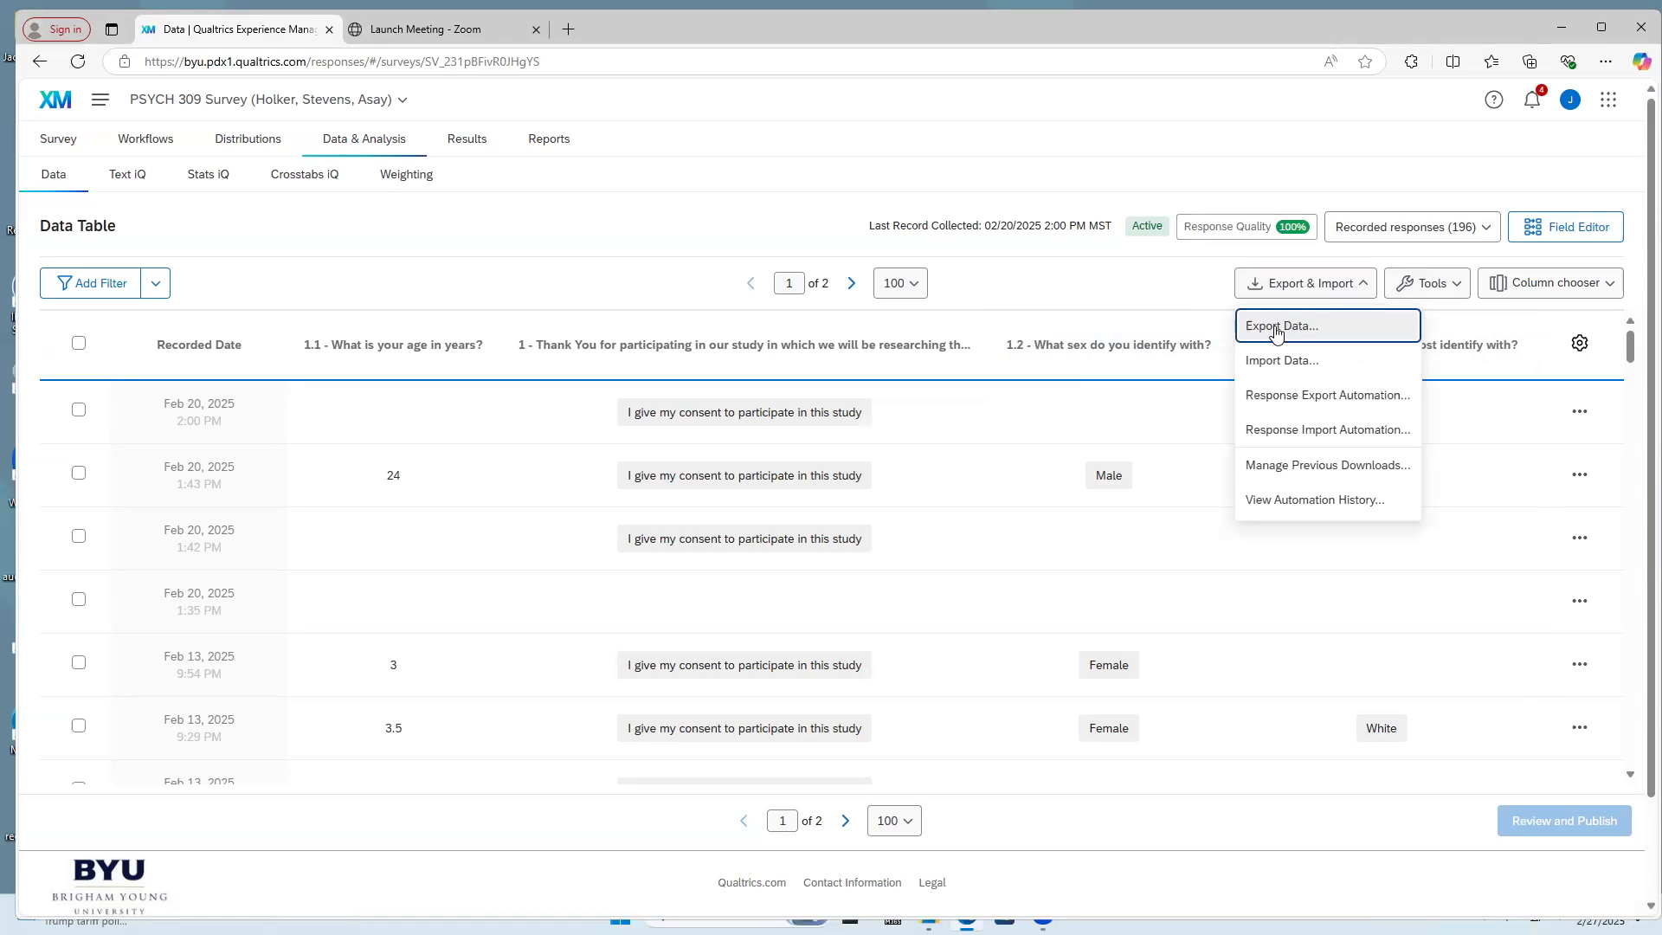
pyautogui.click(1277, 332)
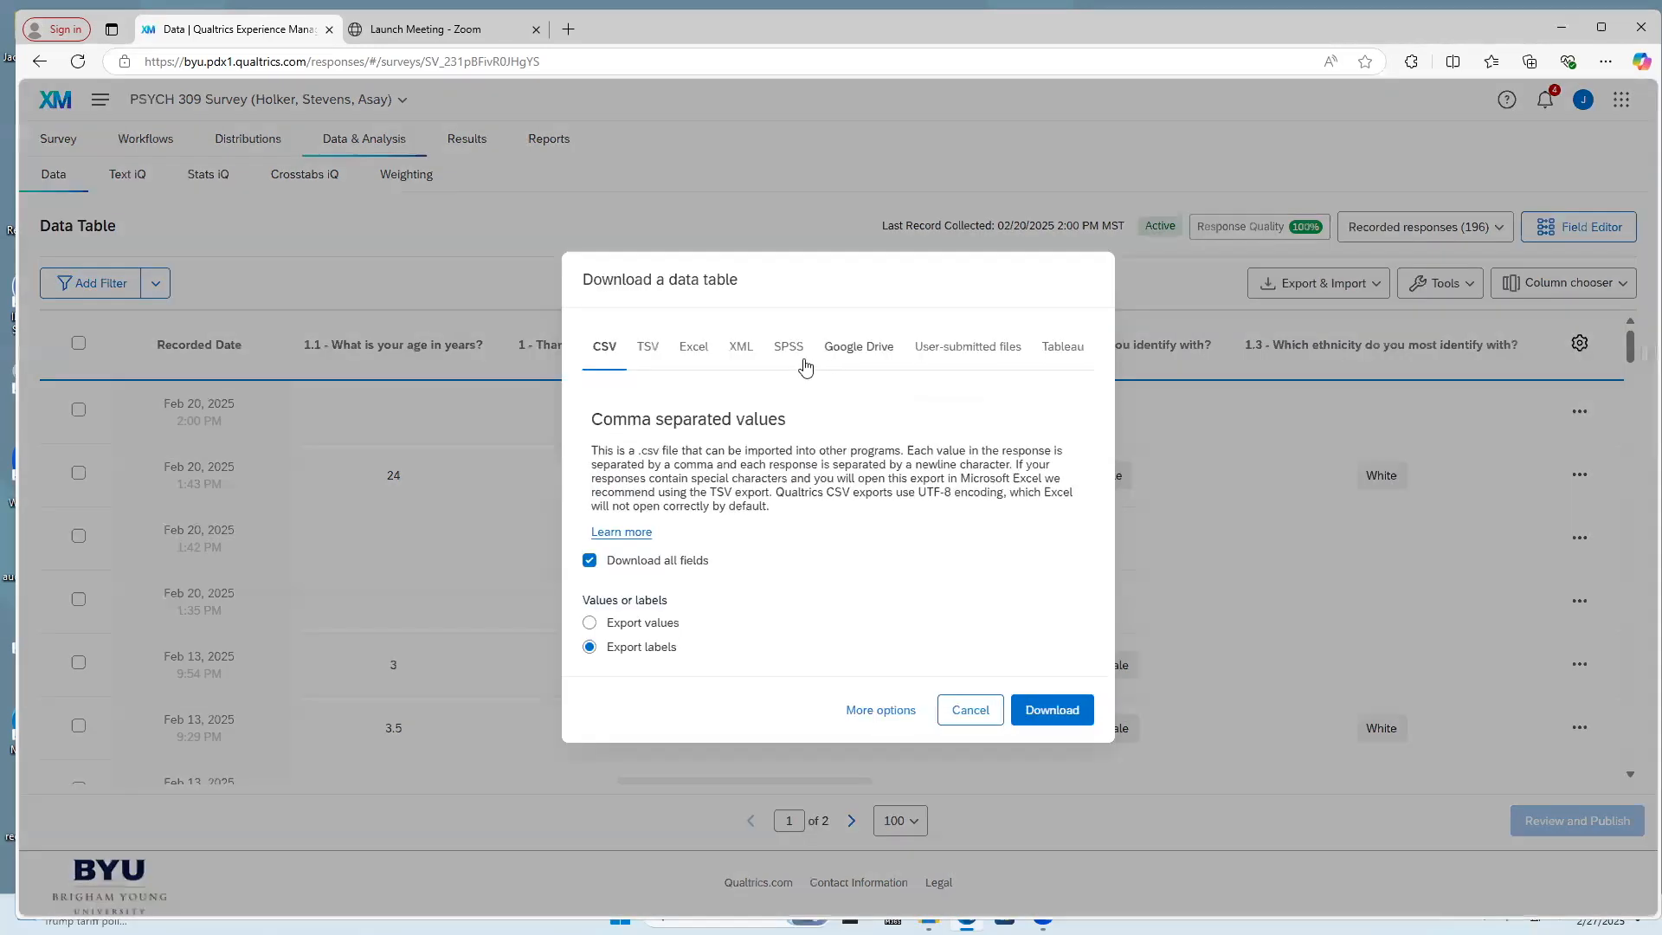
pyautogui.click(787, 349)
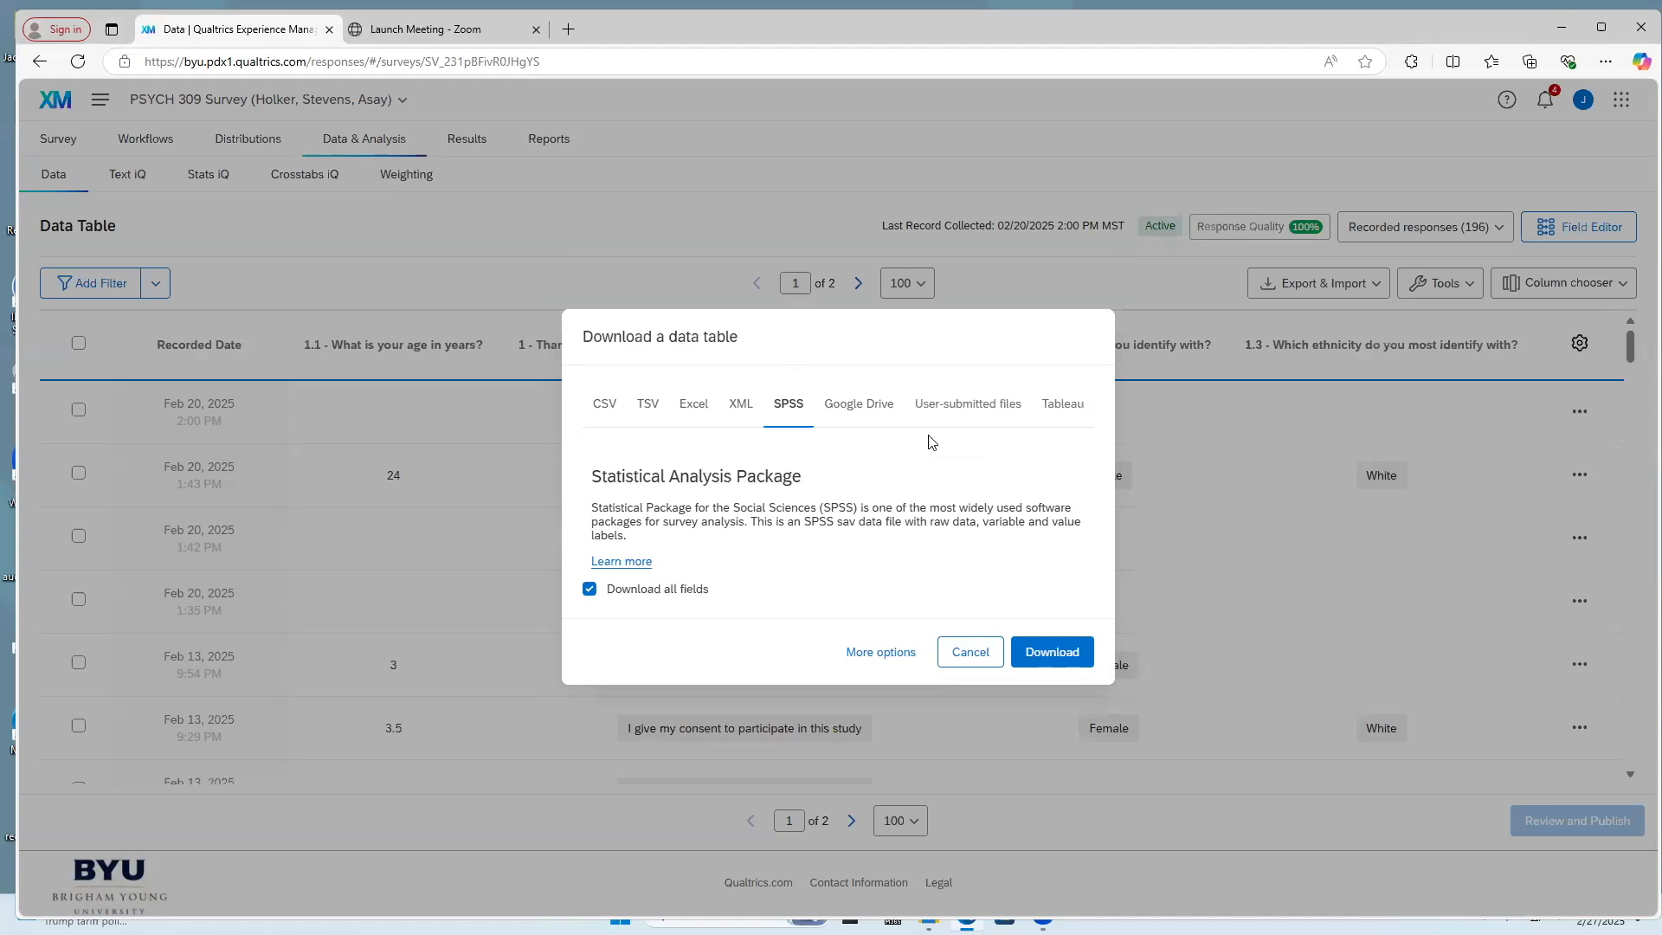
pyautogui.click(603, 415)
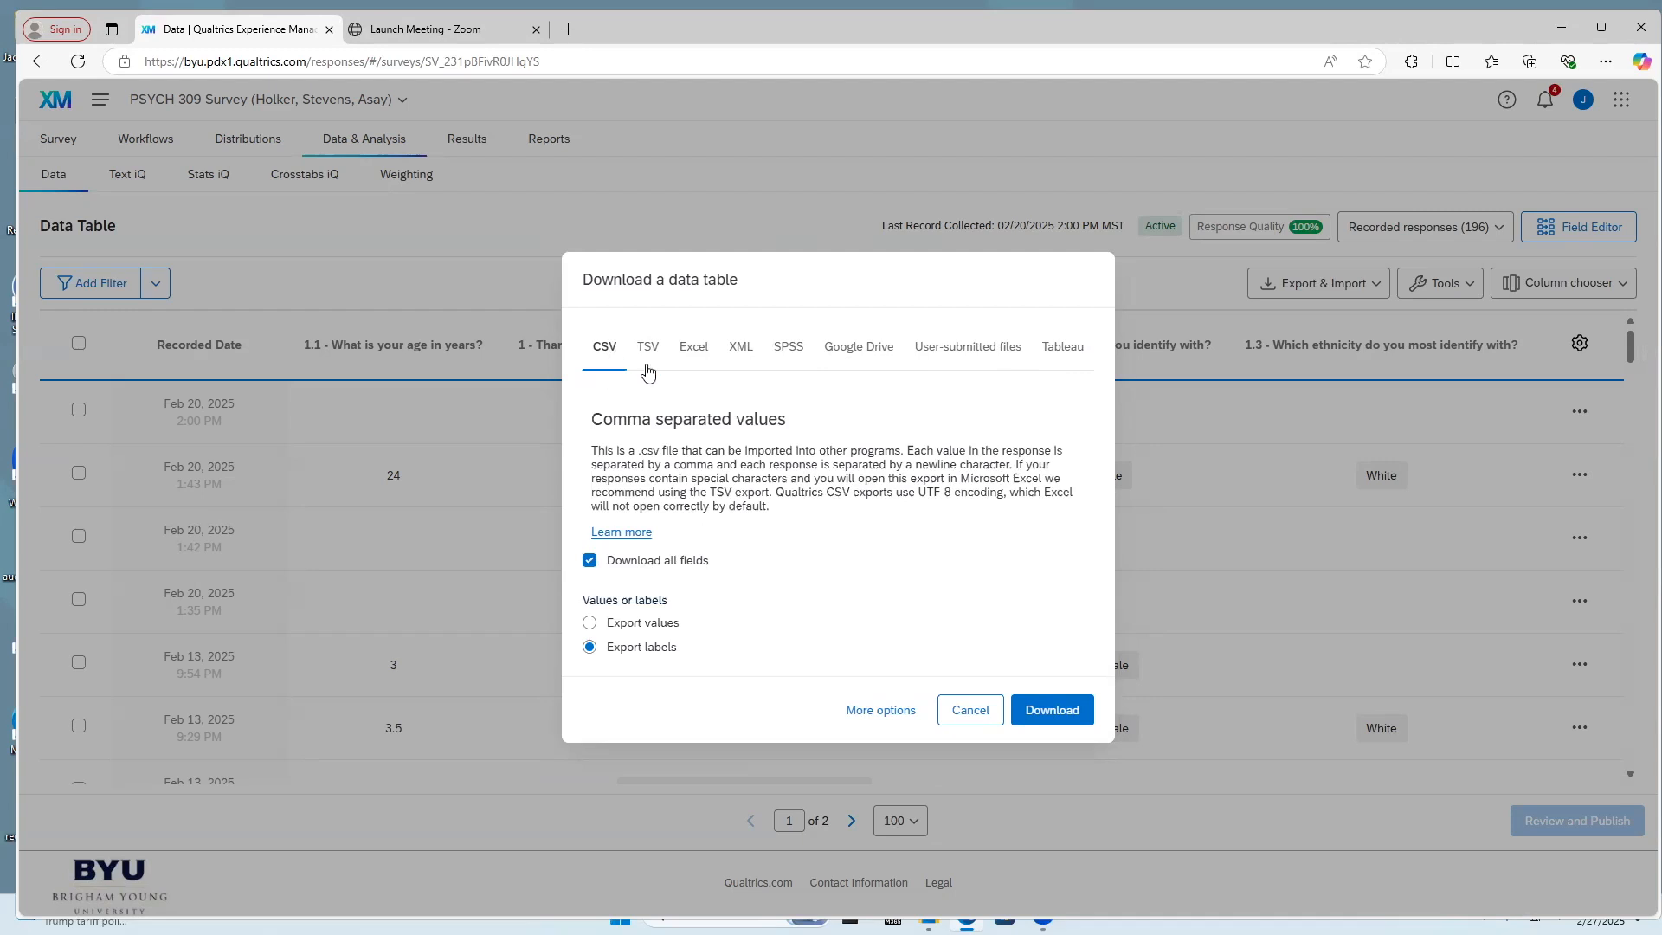
pyautogui.click(790, 349)
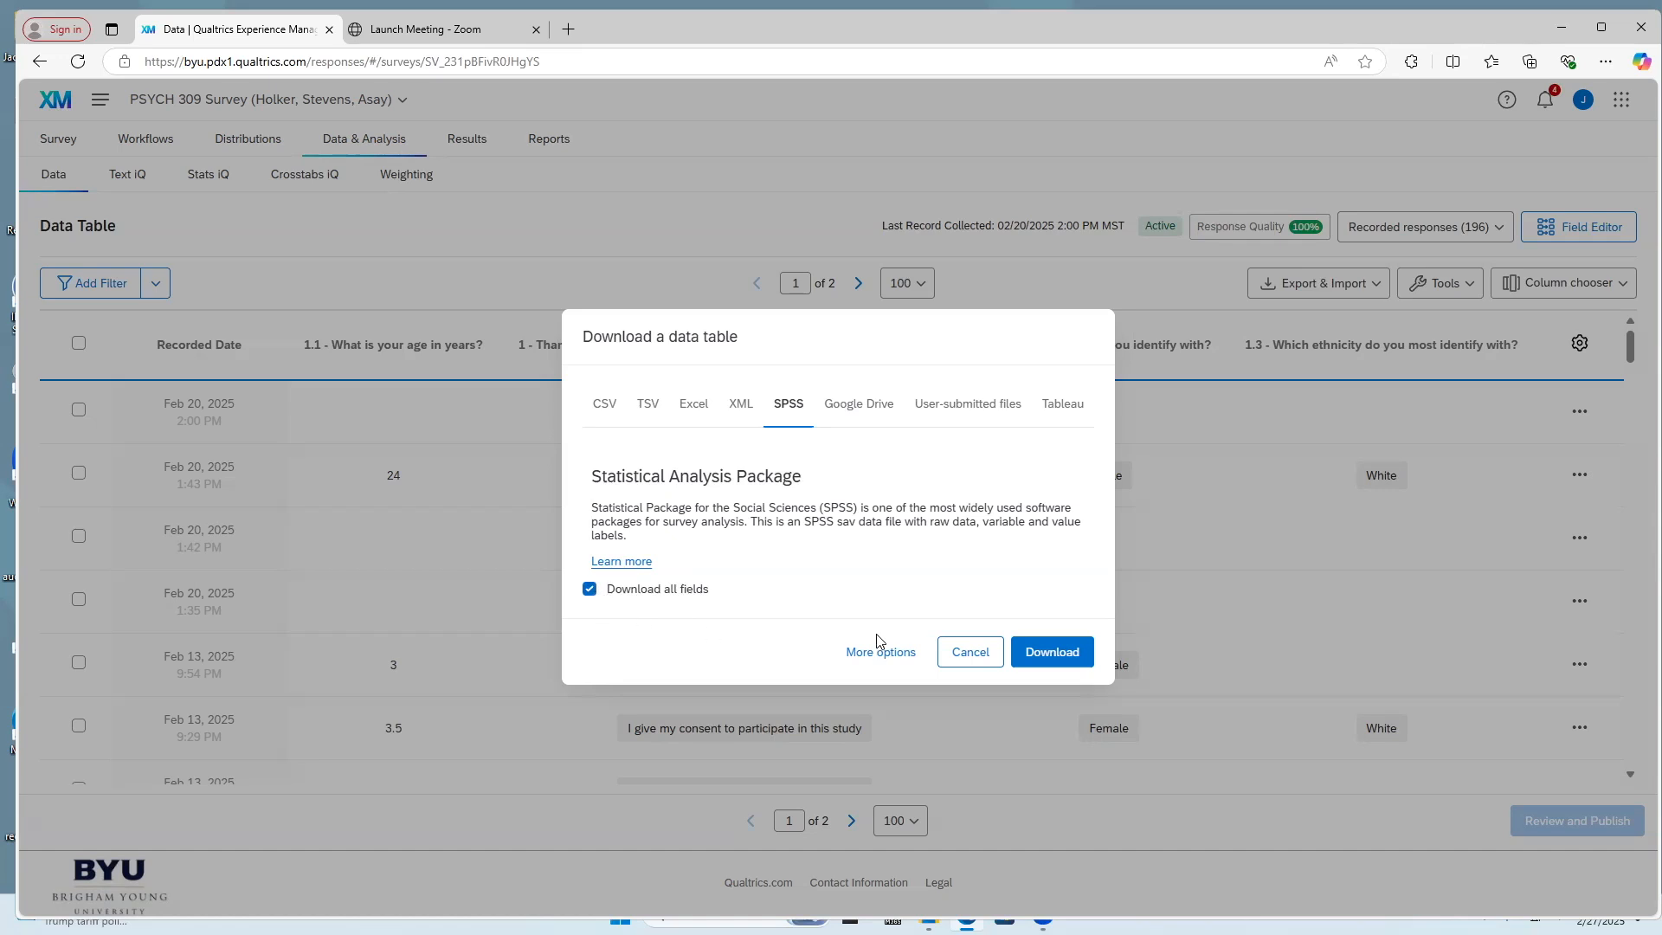
pyautogui.click(1046, 655)
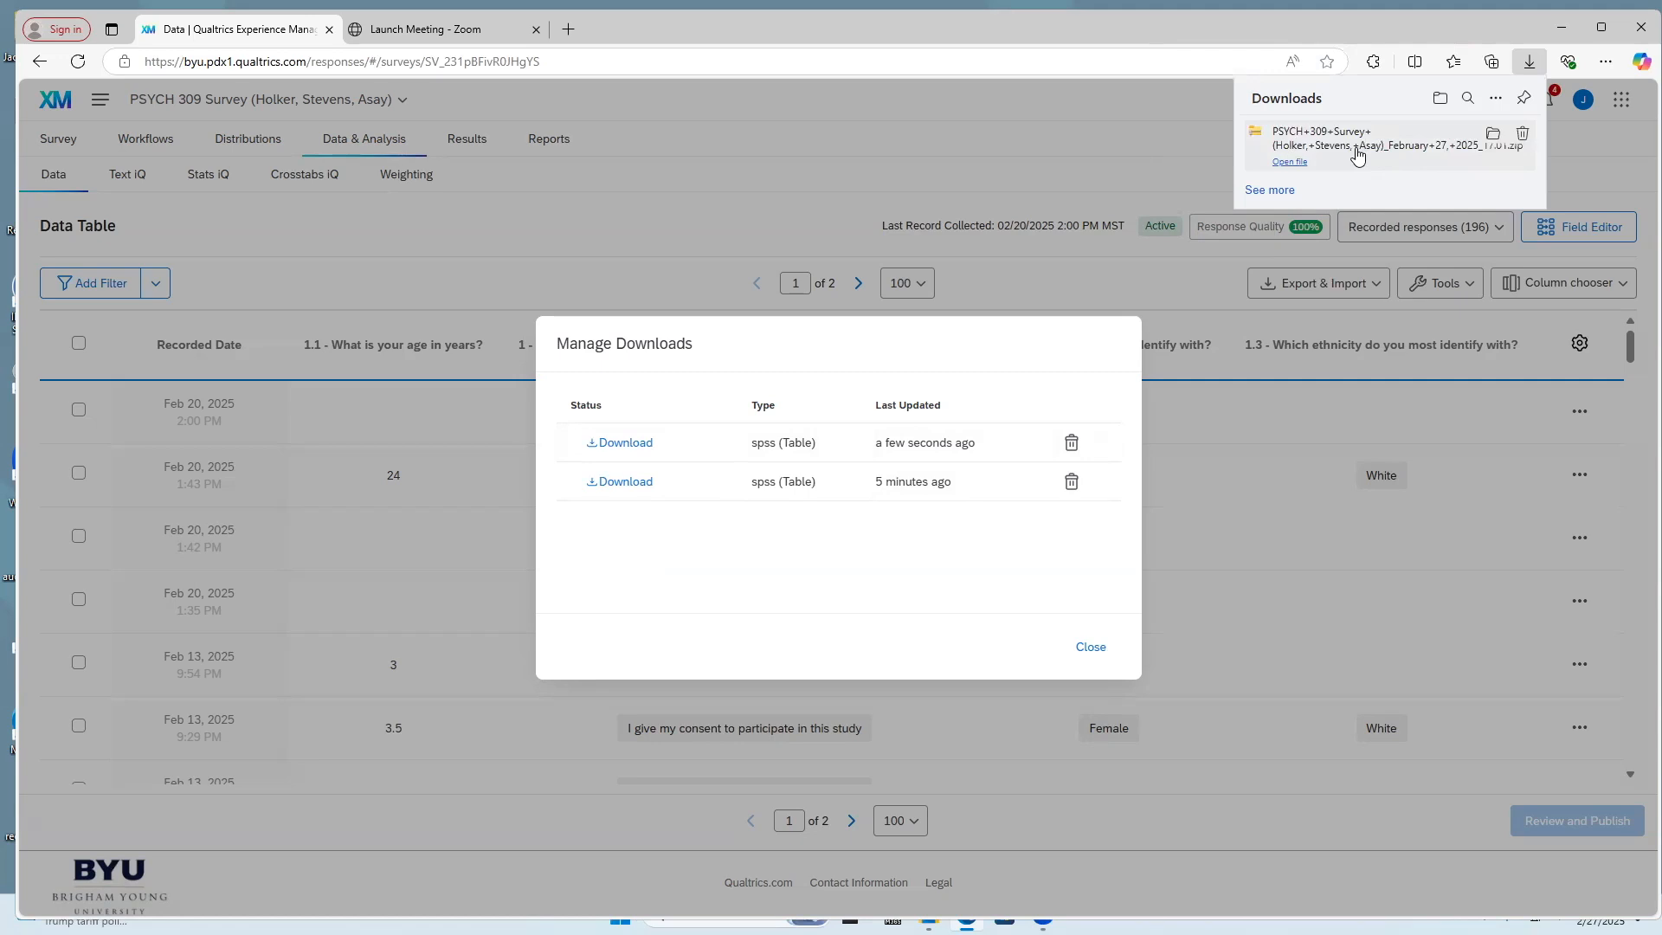
# Open the downloaded zip archive and load the survey's data file from it in SPSS Statistics
pyautogui.click(1293, 167)
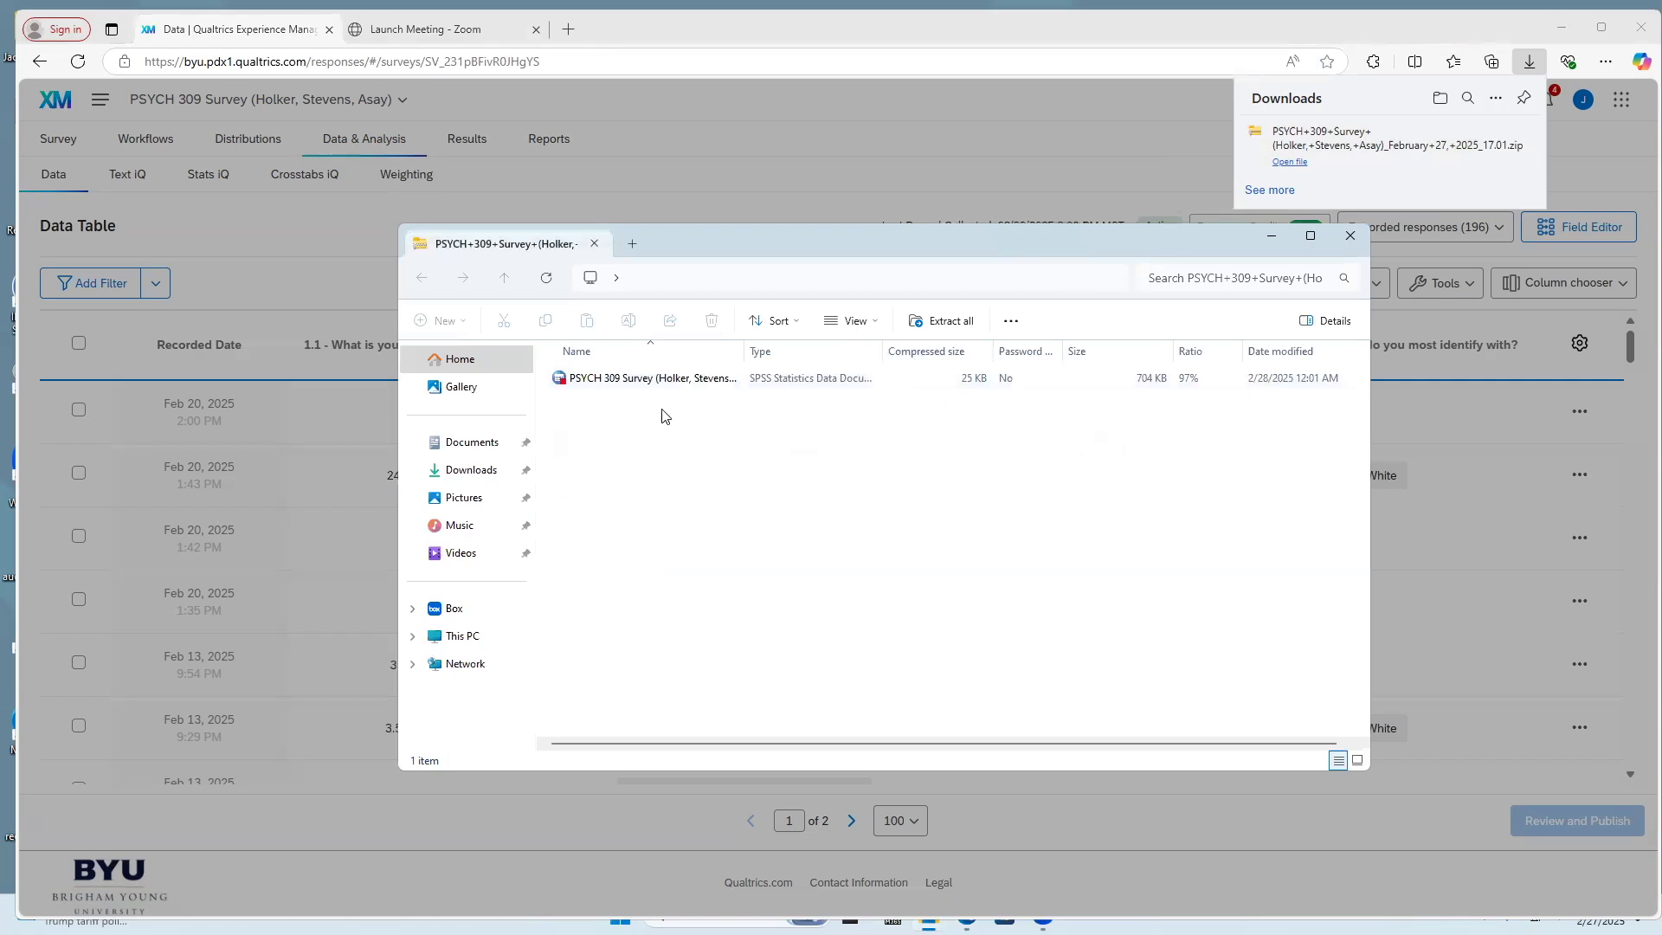
pyautogui.moveTo(744, 345); pyautogui.dragTo(823, 376)
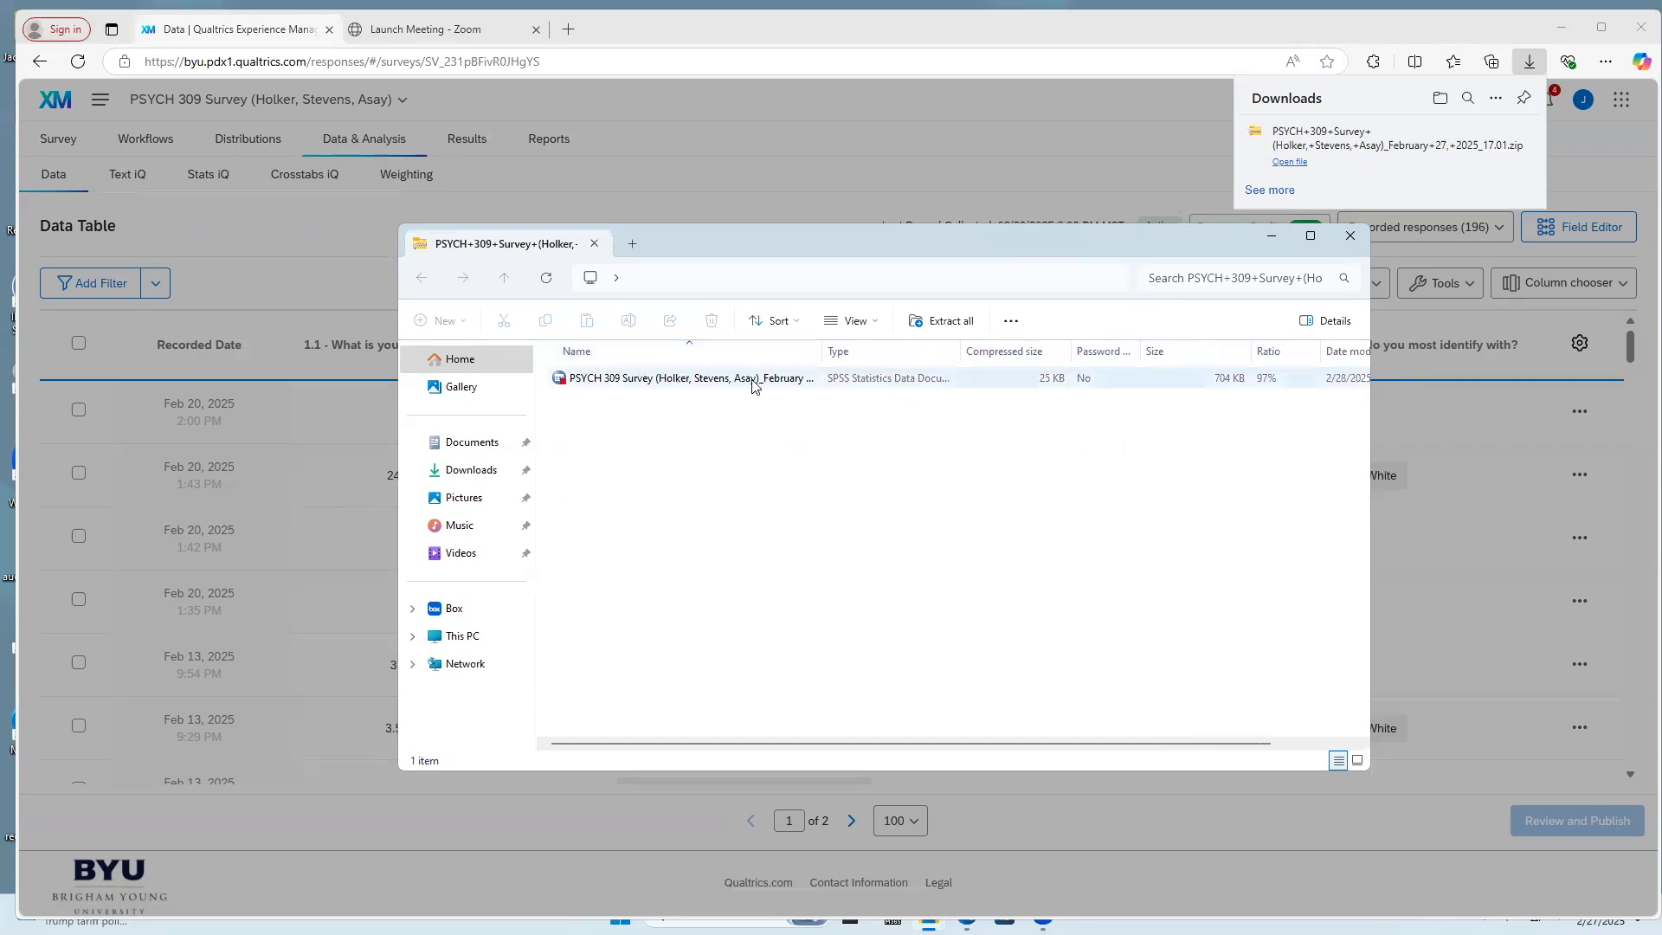
pyautogui.doubleClick(753, 381)
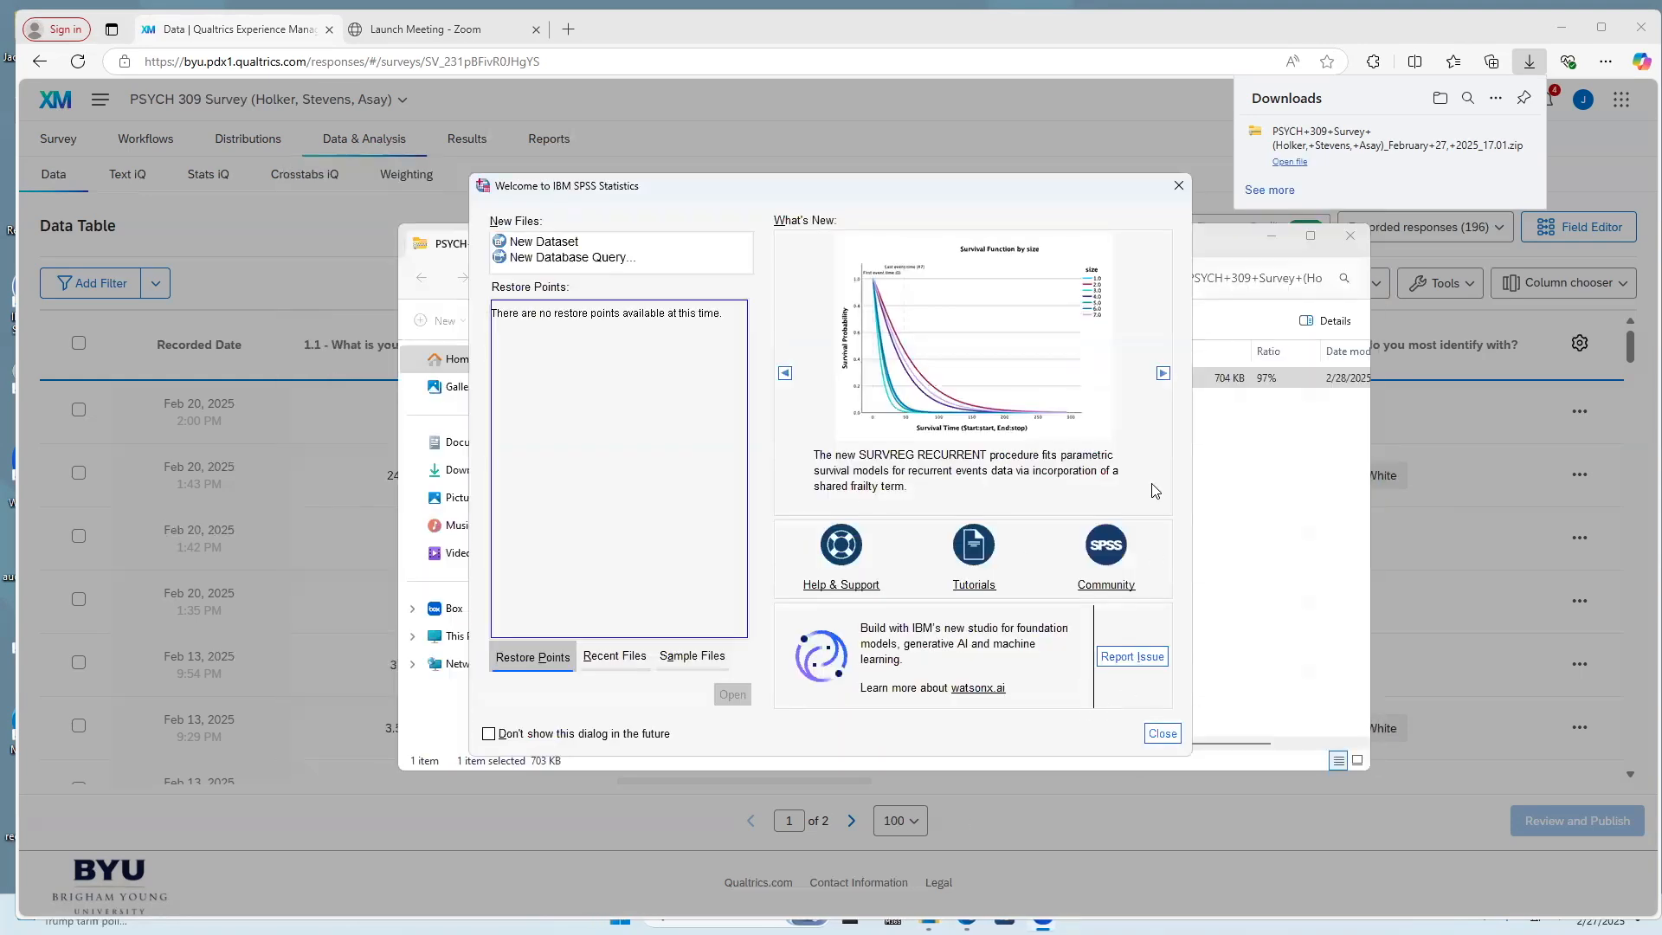
# Dismiss the welcome and usage-sharing dialogs and maximize the data editor window
pyautogui.click(1166, 194)
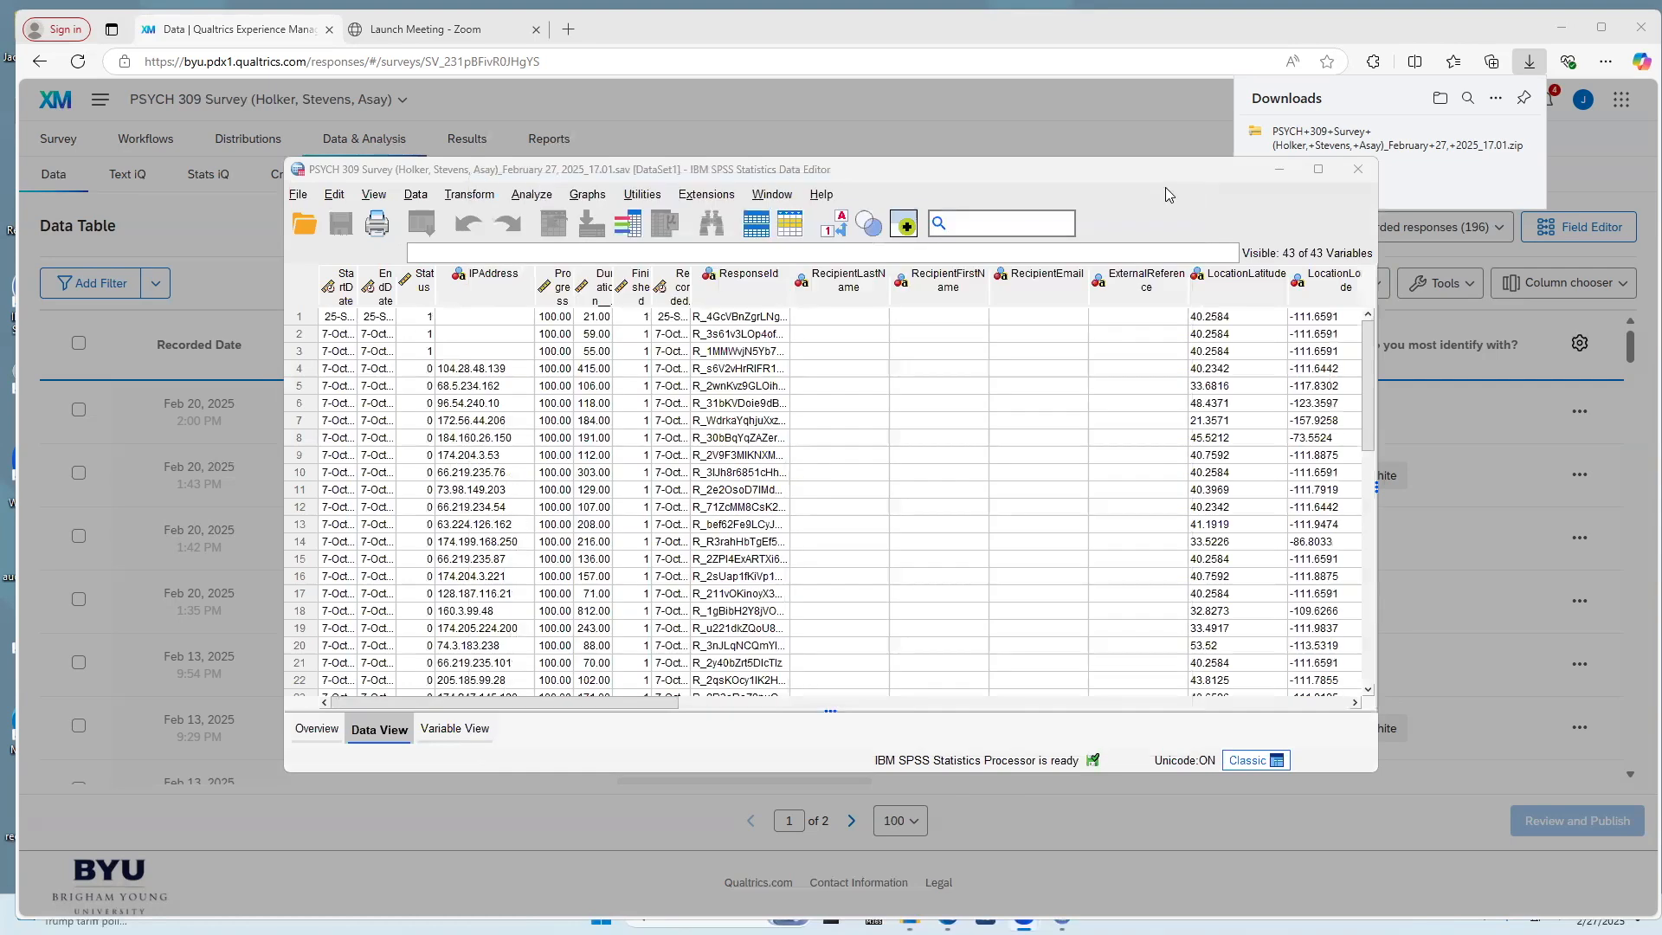
pyautogui.click(1319, 171)
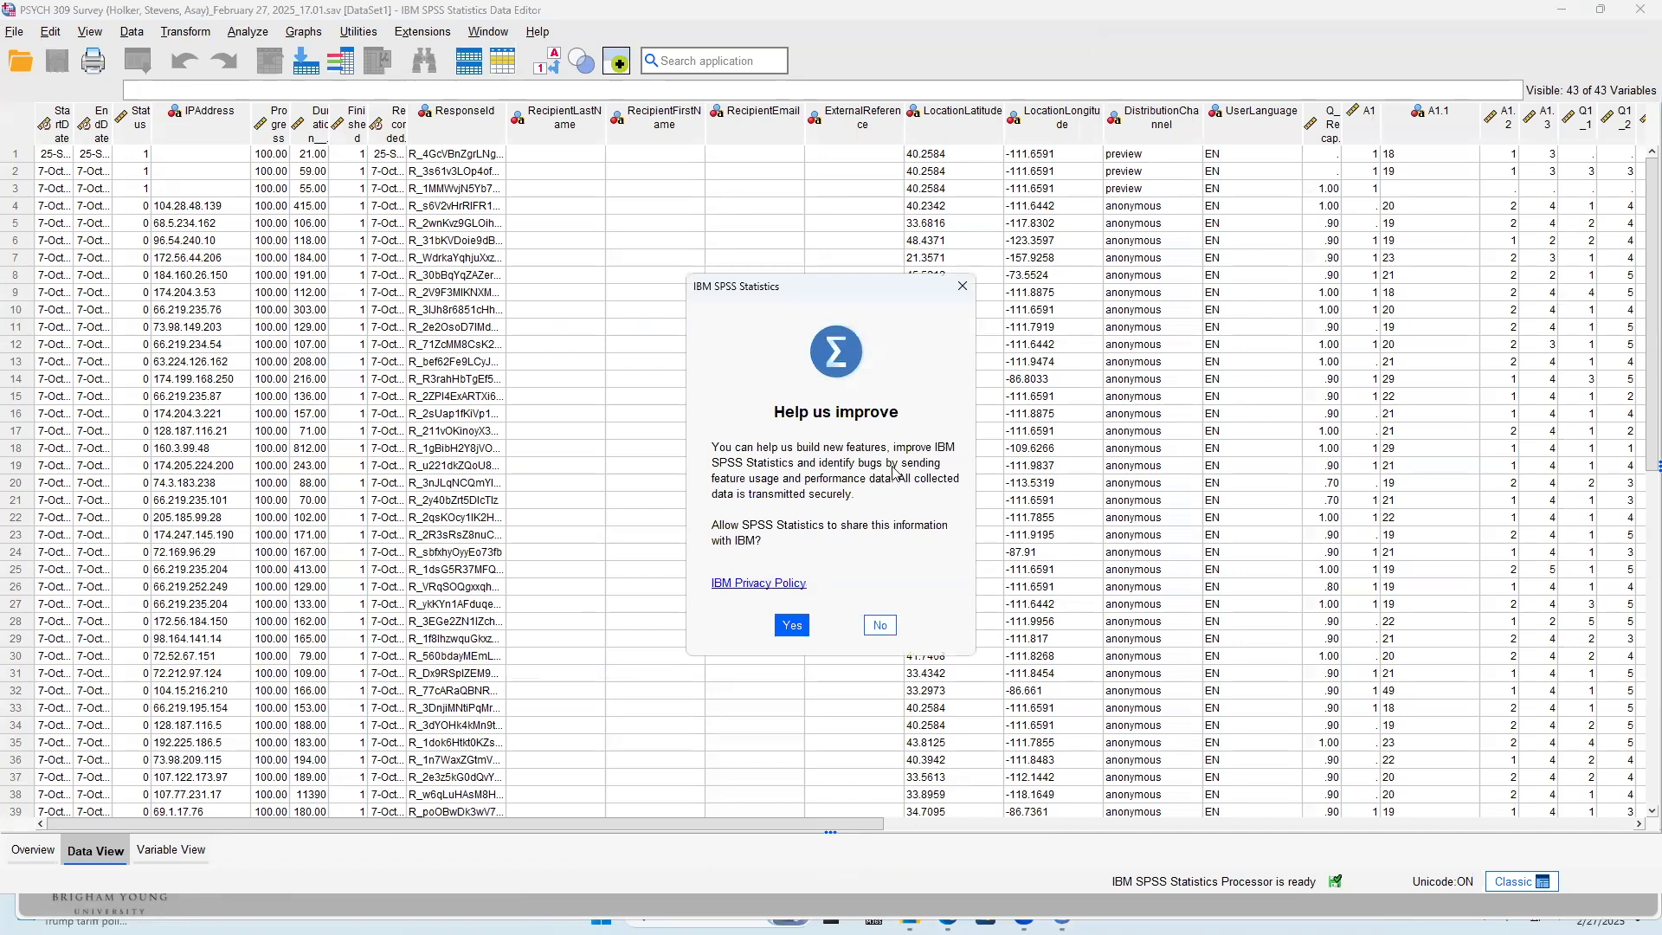
pyautogui.click(963, 286)
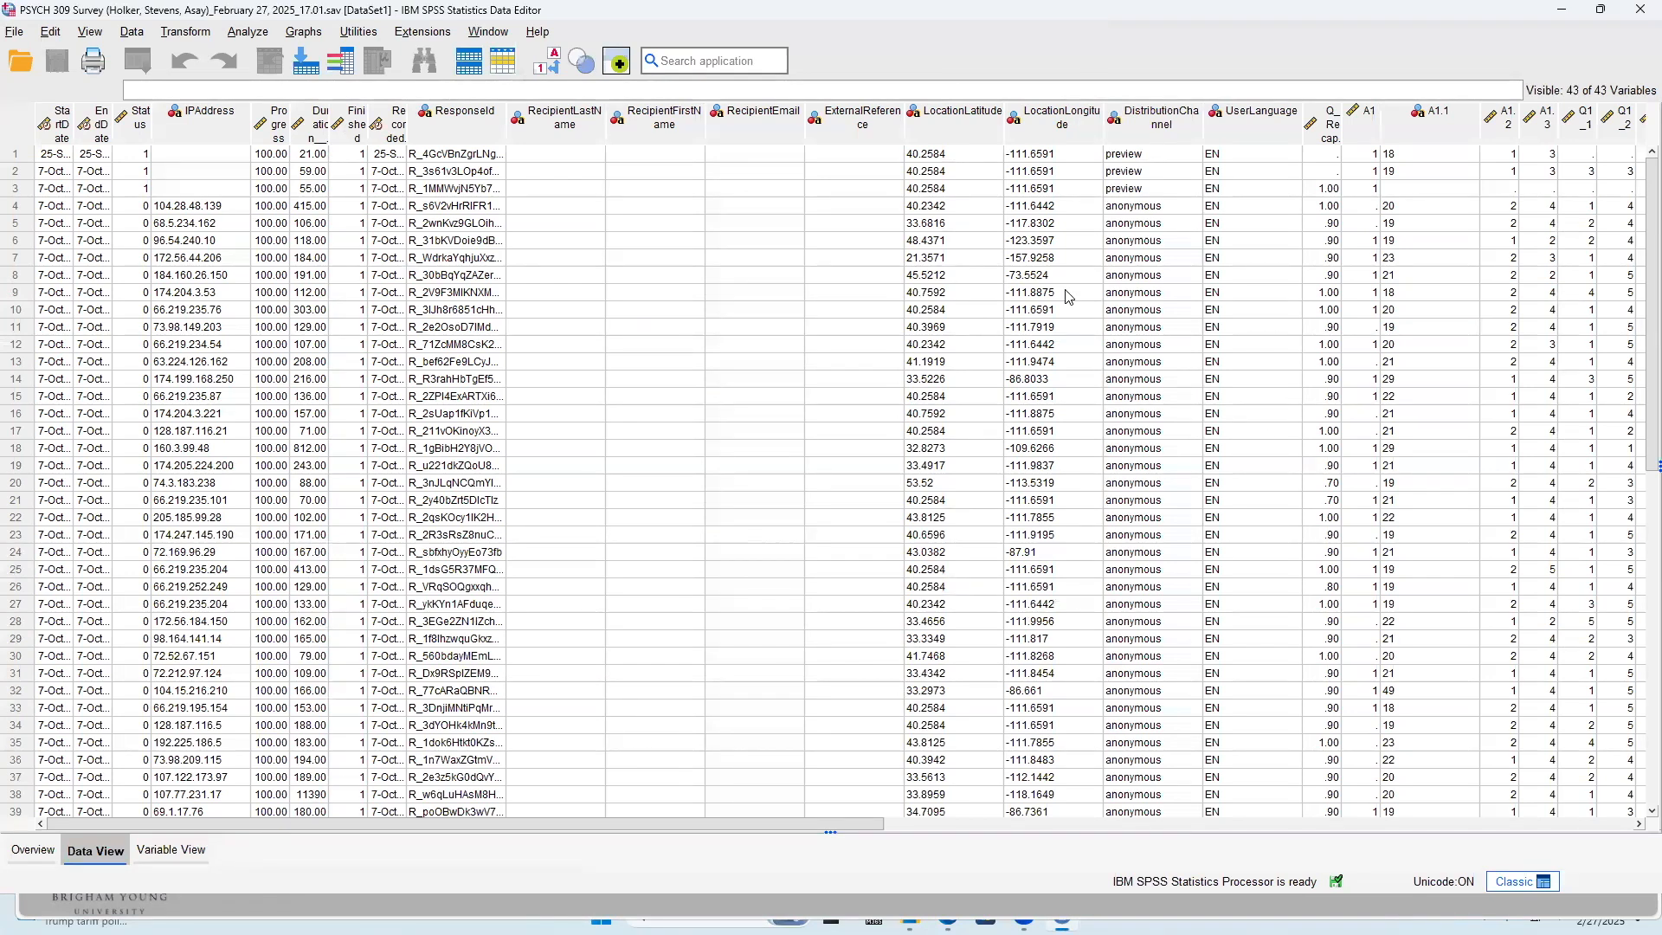
# Show the variable definitions of the dataset and widen the Name column to fit the full variable names
pyautogui.moveTo(580, 825); pyautogui.dragTo(180, 843)
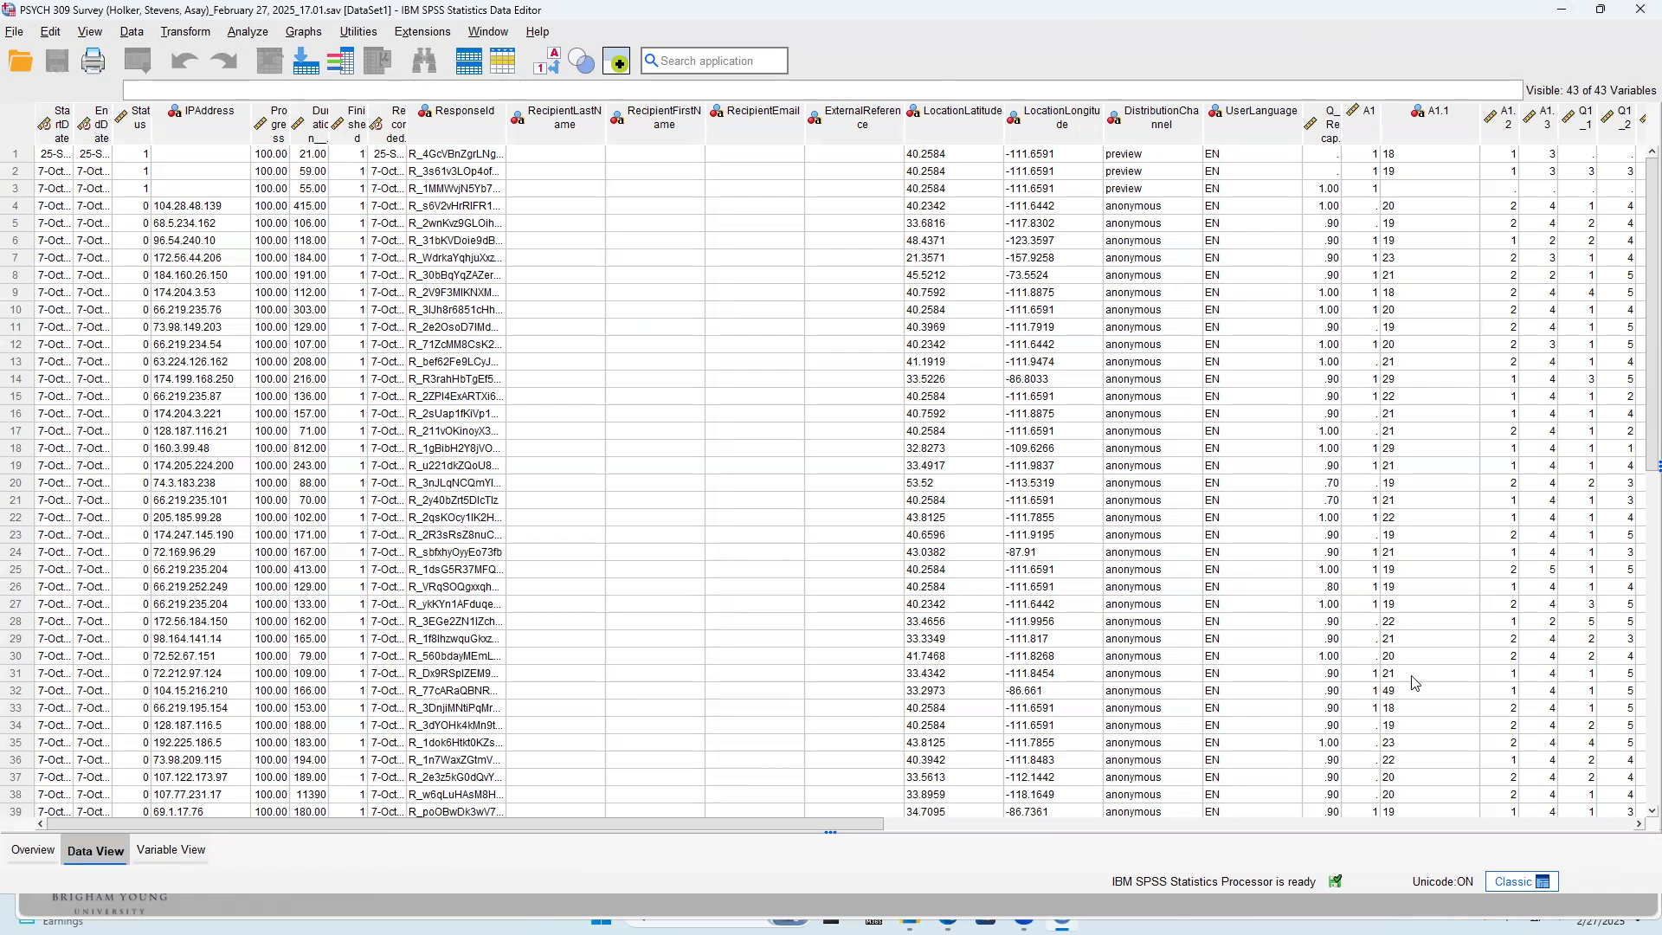
pyautogui.click(184, 855)
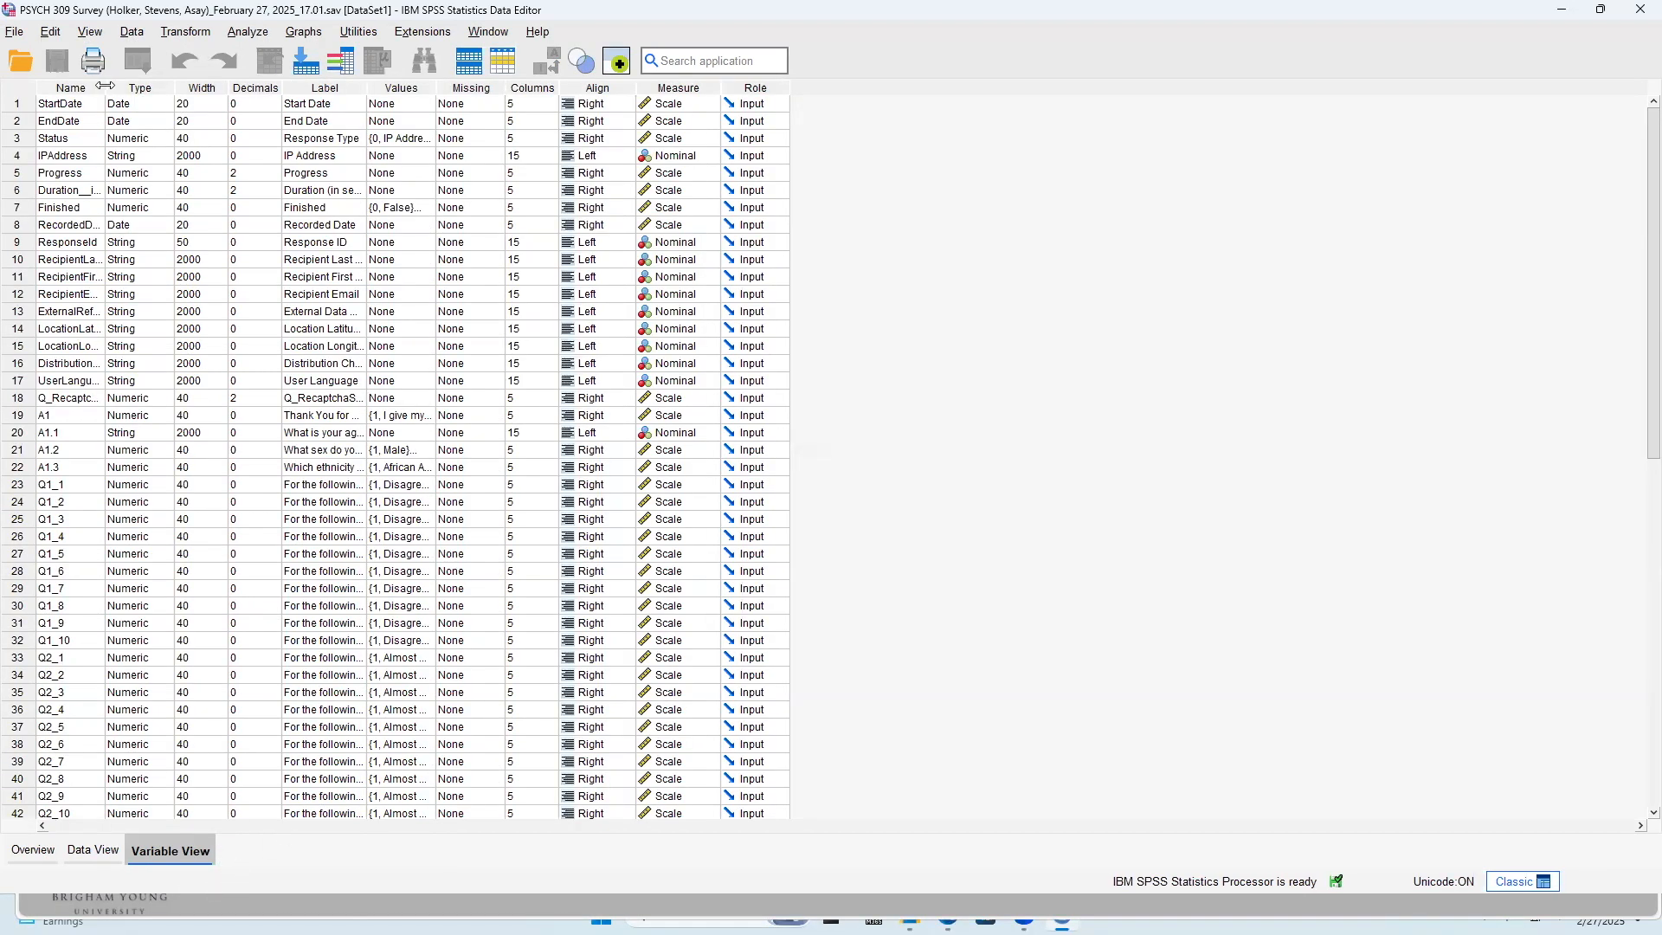
pyautogui.moveTo(105, 85); pyautogui.dragTo(161, 90)
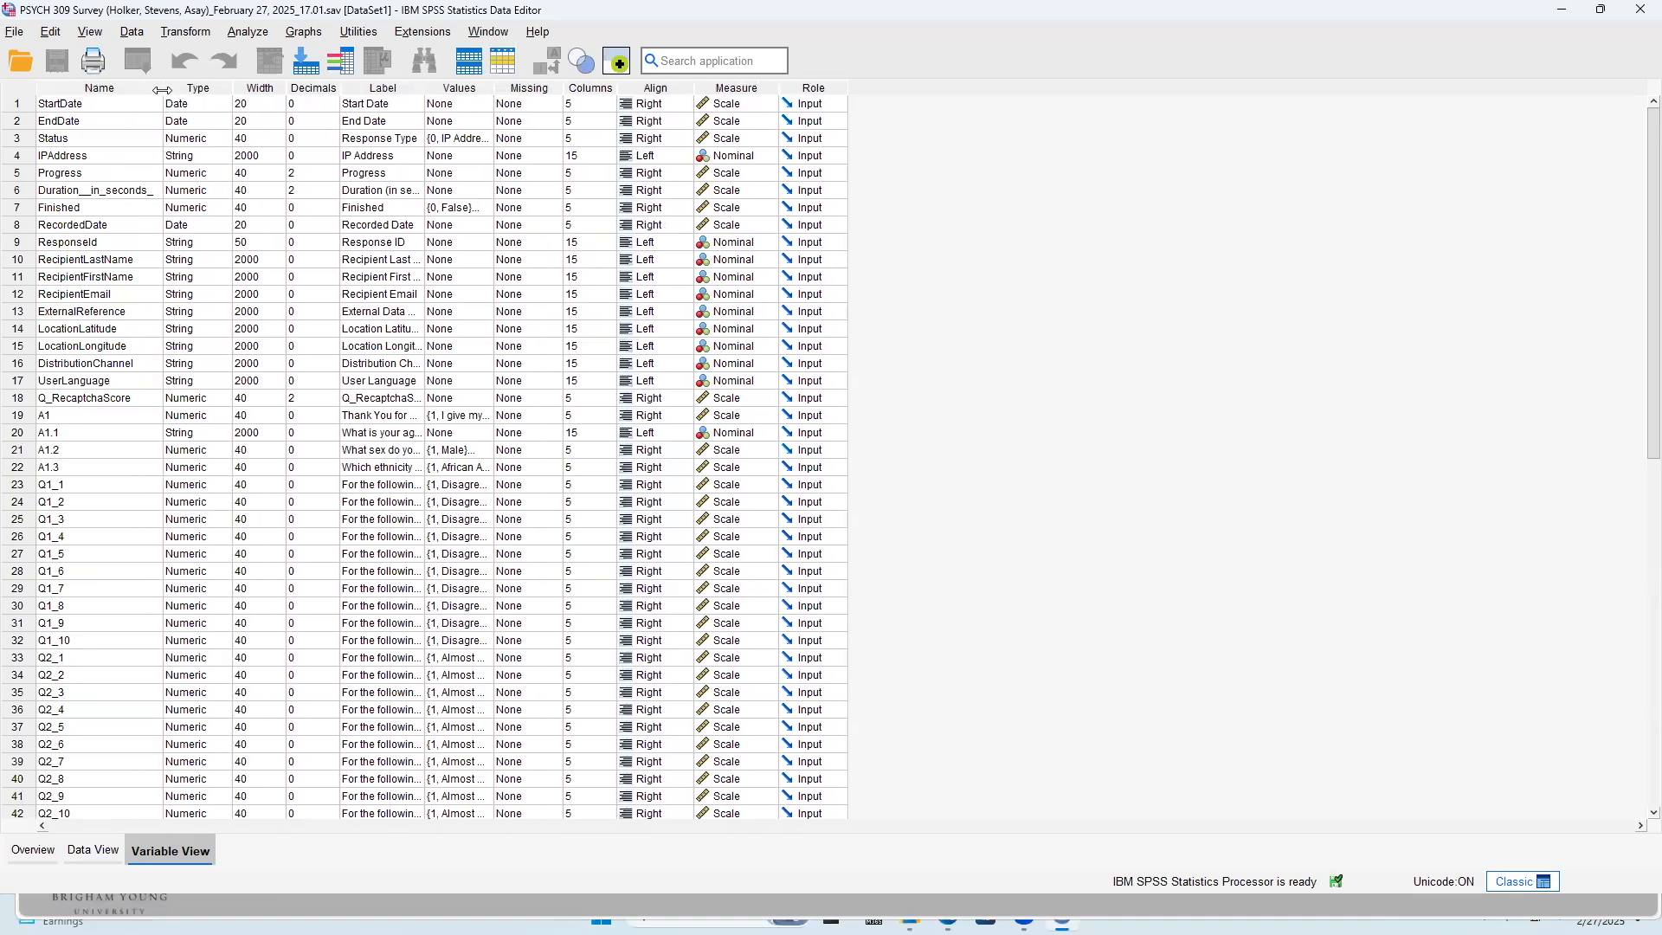
pyautogui.scroll(-3, 191, 351)
pyautogui.click(191, 351)
pyautogui.scroll(1, 118, 519)
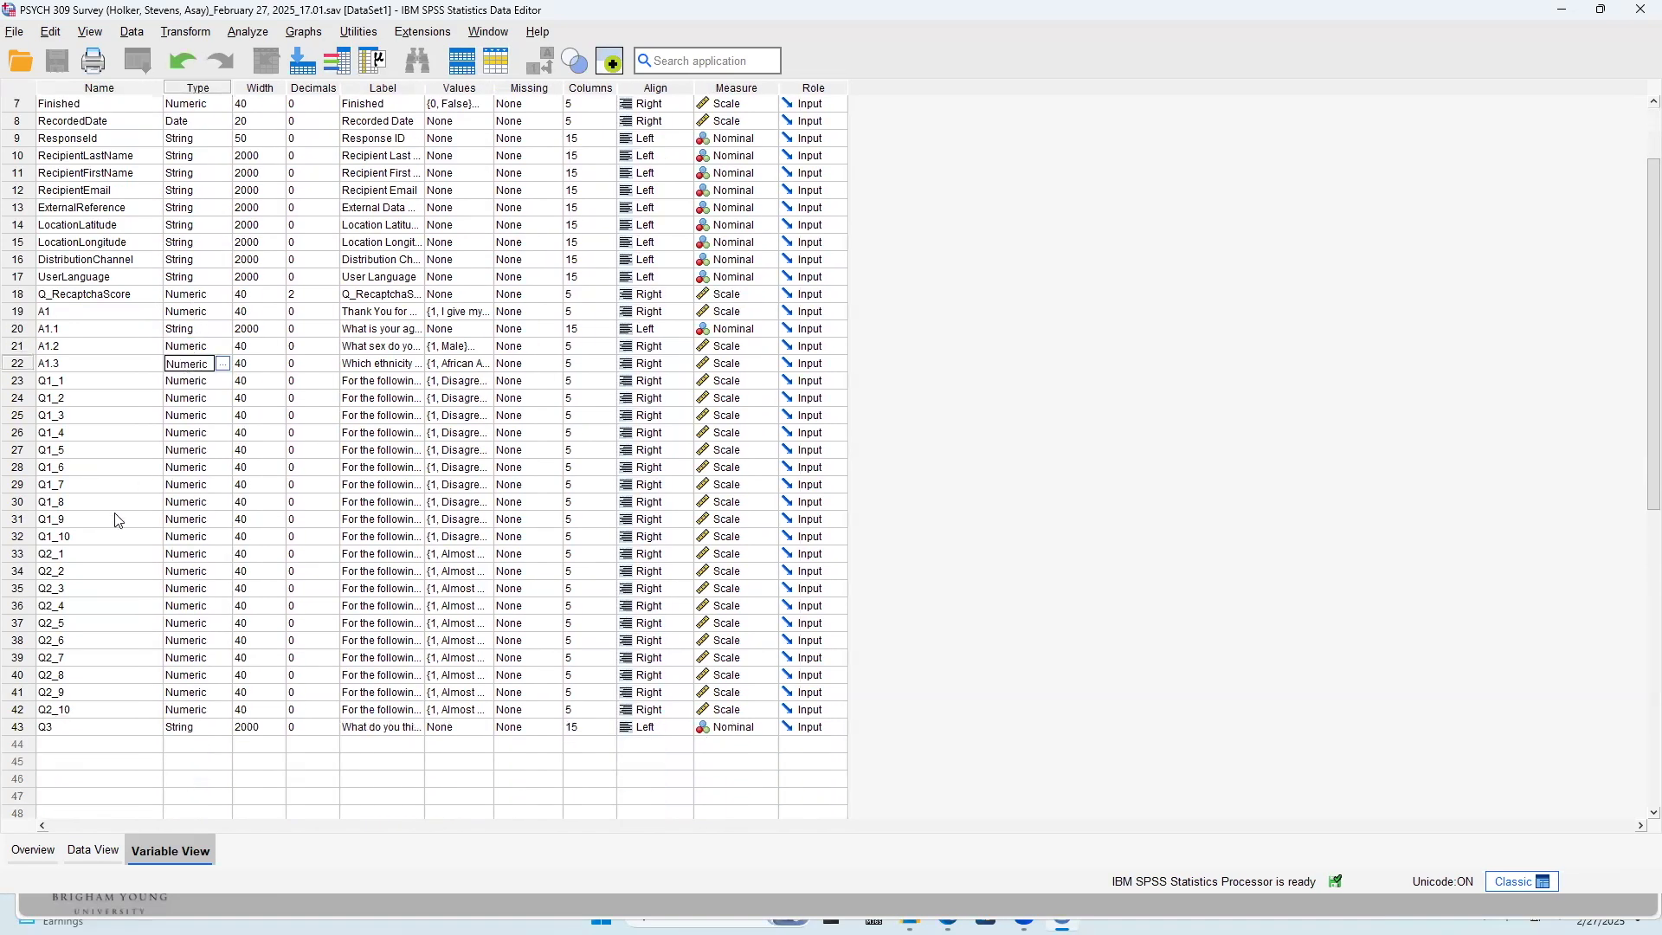
# Widen the Label column so the full question texts of the survey variables can be read
pyautogui.click(83, 312)
pyautogui.click(76, 331)
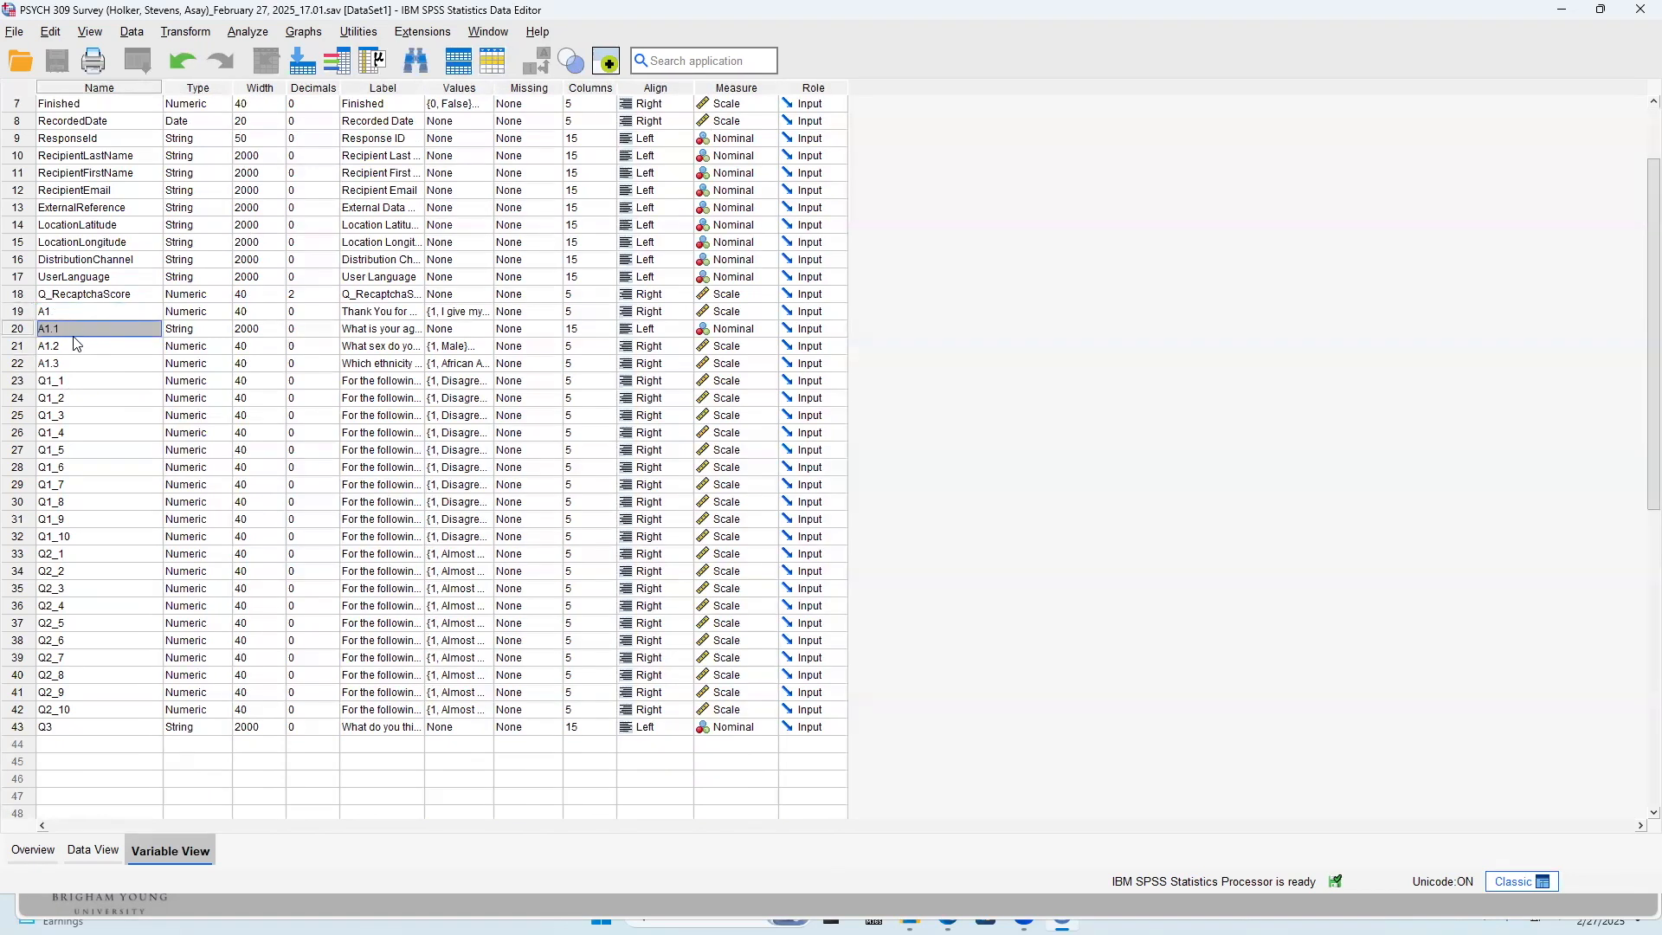
pyautogui.click(69, 346)
pyautogui.click(63, 365)
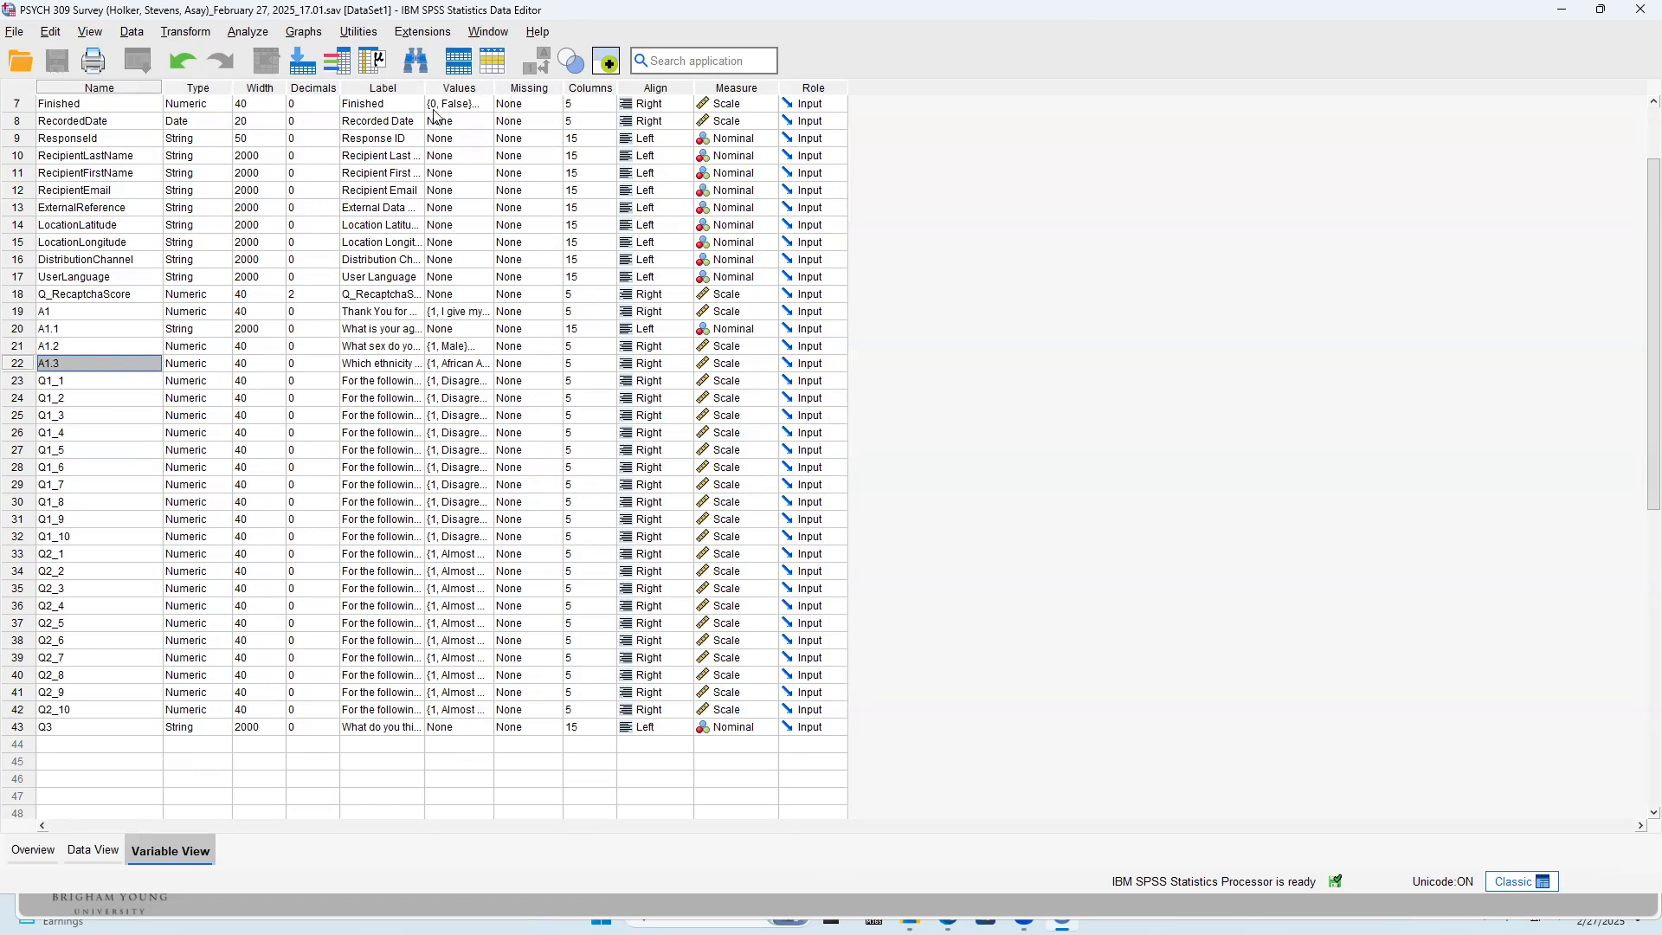
pyautogui.moveTo(425, 87); pyautogui.dragTo(1044, 177)
pyautogui.moveTo(1149, 190); pyautogui.dragTo(1141, 234)
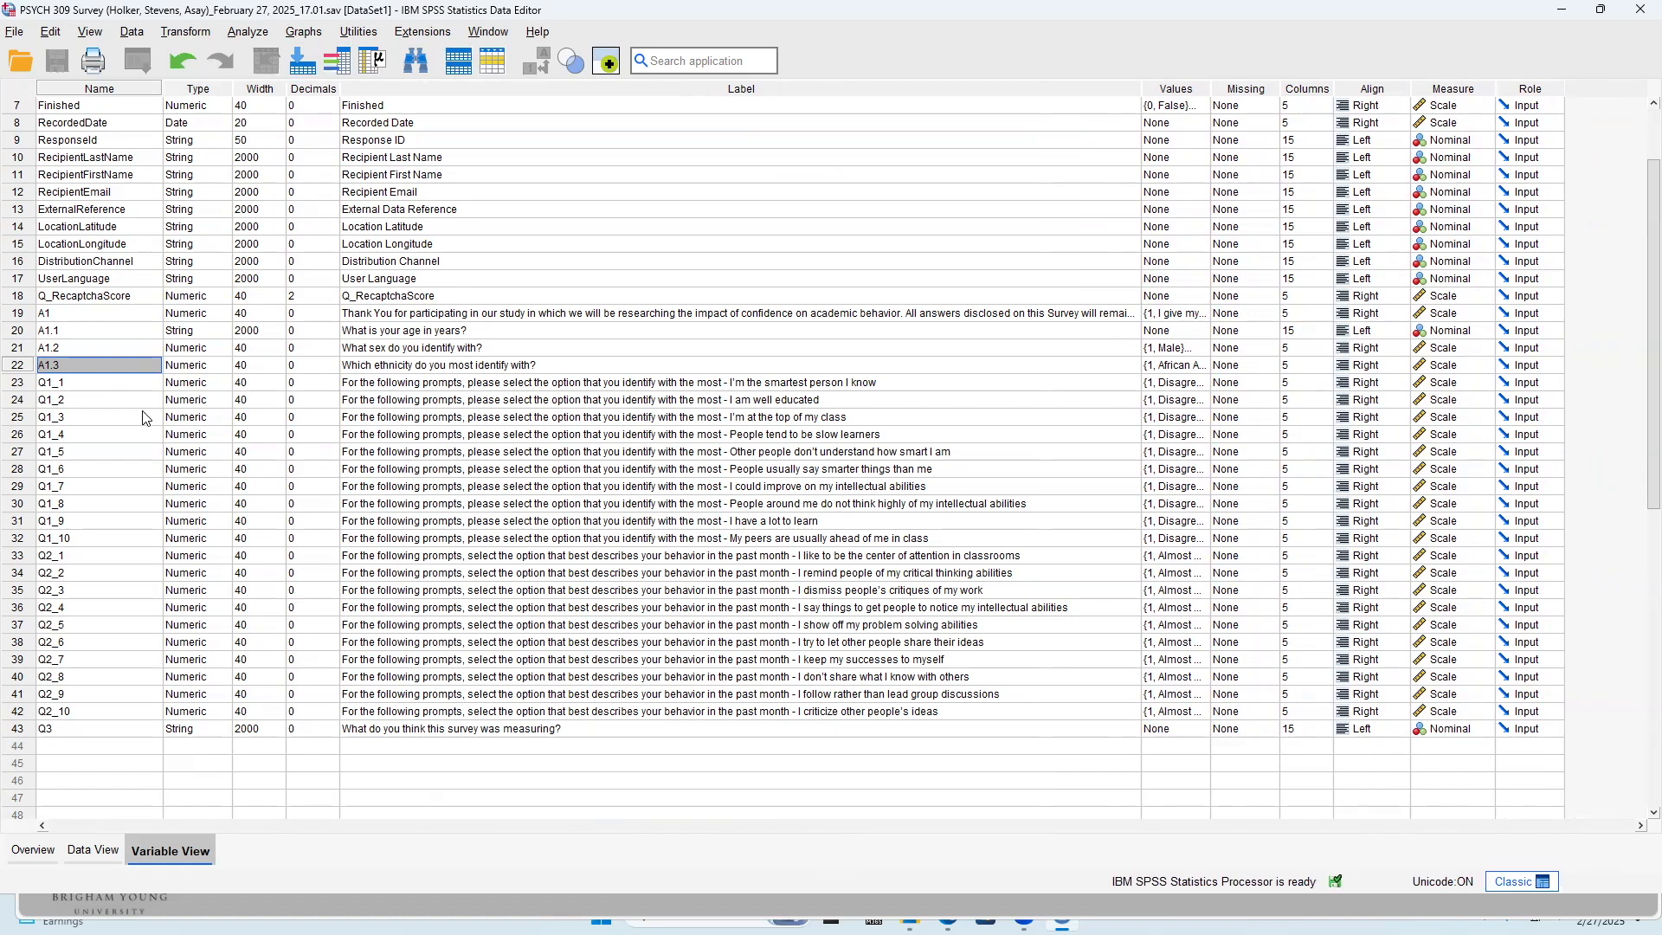
# Delete the metadata variables from StartDate through Q_RecaptchaScore, and undo the deletion
pyautogui.scroll(2, 147, 419)
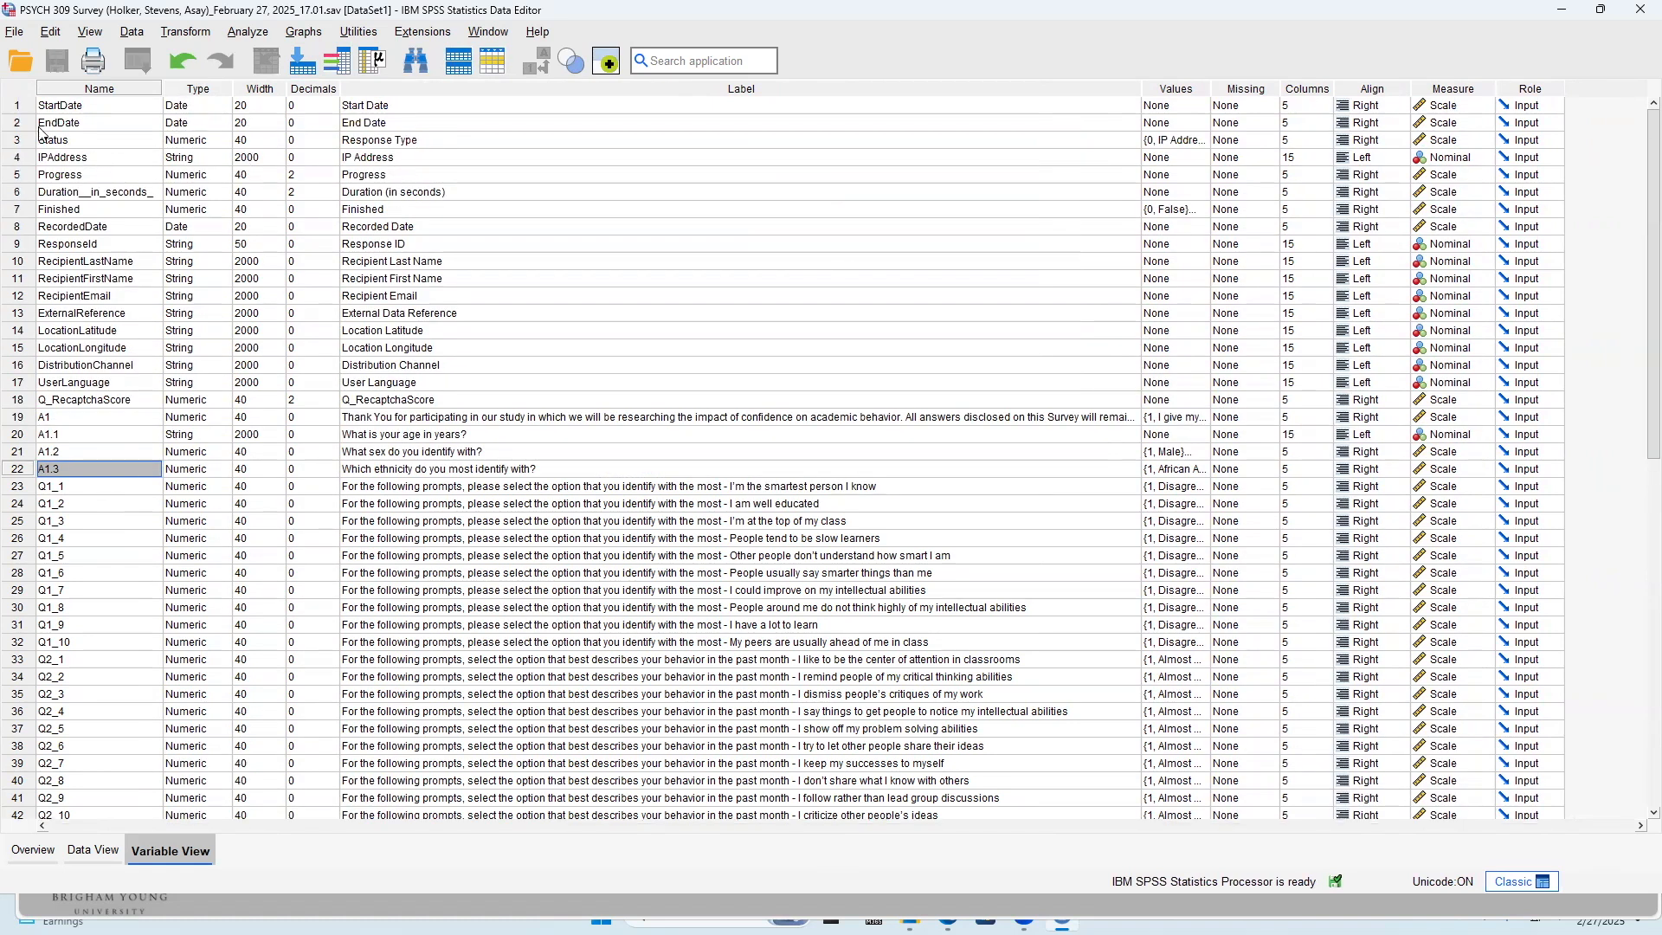
pyautogui.moveTo(16, 105); pyautogui.dragTo(34, 399)
pyautogui.rightClick(434, 317)
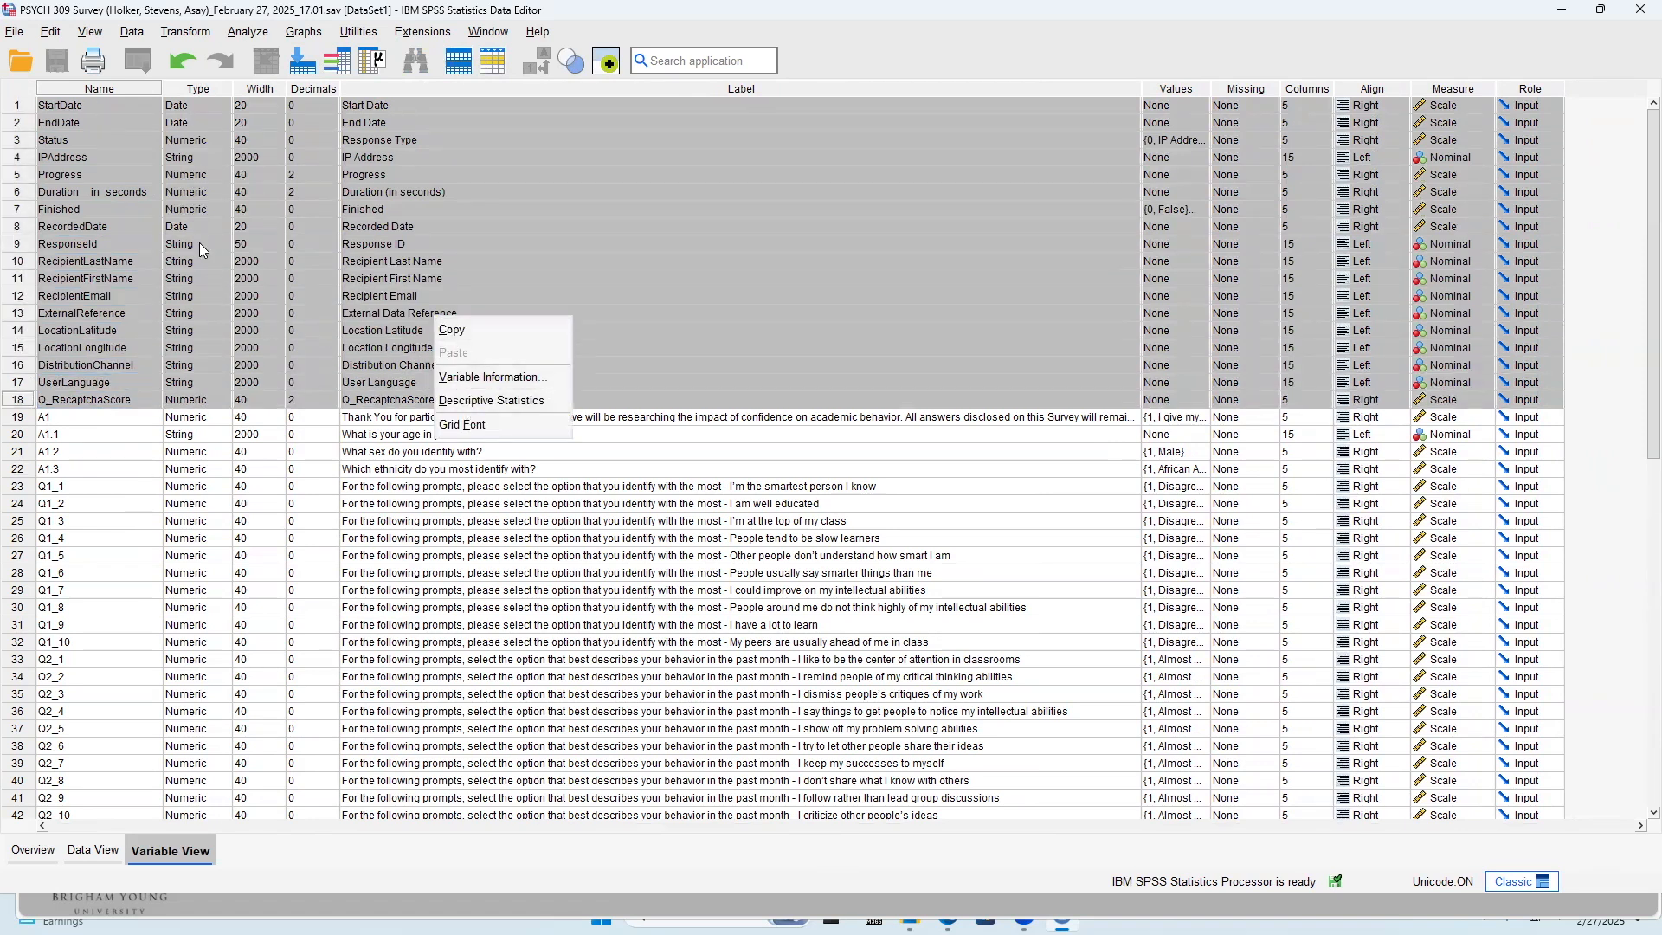
pyautogui.click(179, 229)
pyautogui.moveTo(15, 105); pyautogui.dragTo(23, 404)
pyautogui.press('Delete')
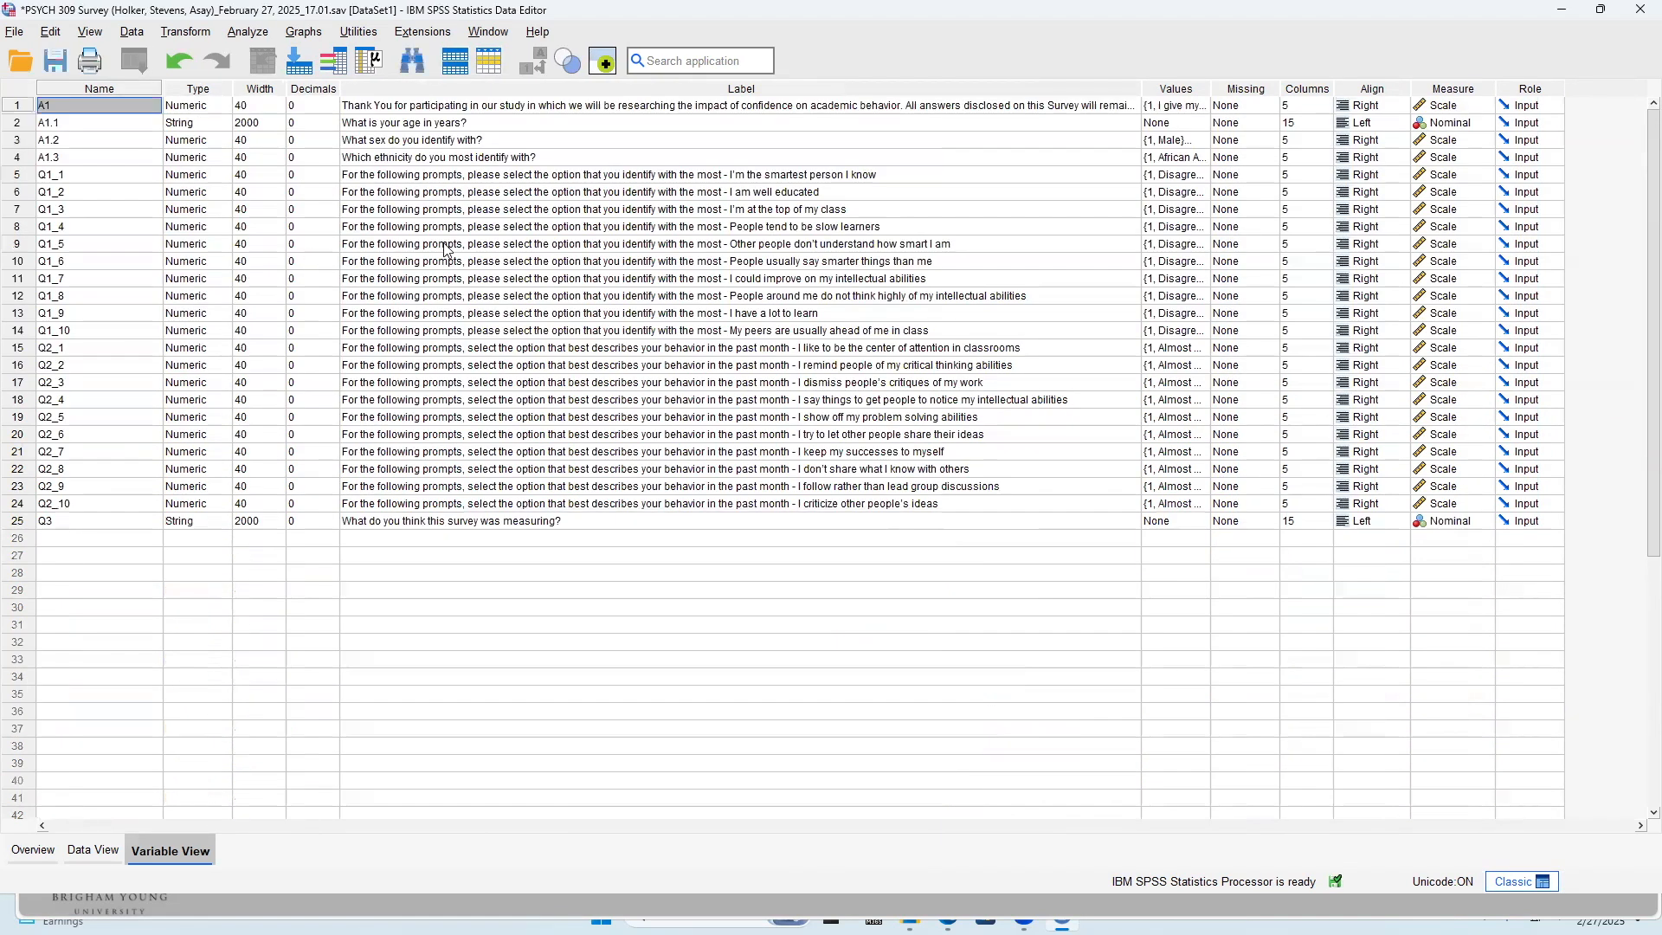
pyautogui.hotkey('ctrl', 'z')
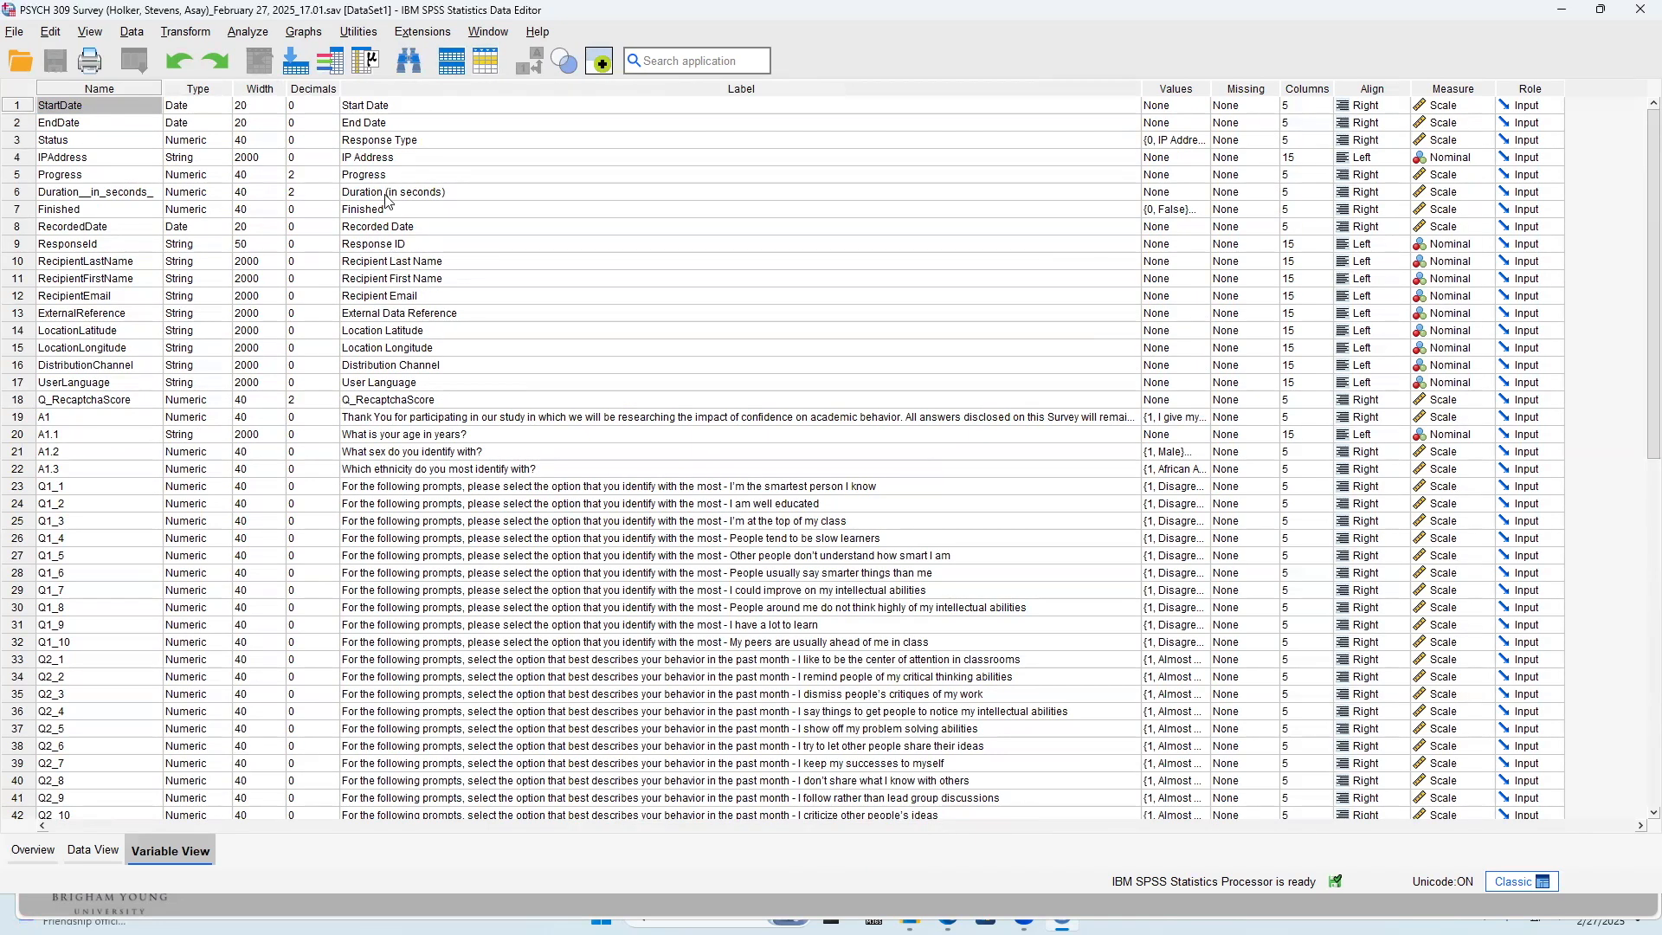
# Remove the metadata variables in rows 1 to 18, StartDate through Q_RecaptchaScore, from the dataset
pyautogui.click(397, 161)
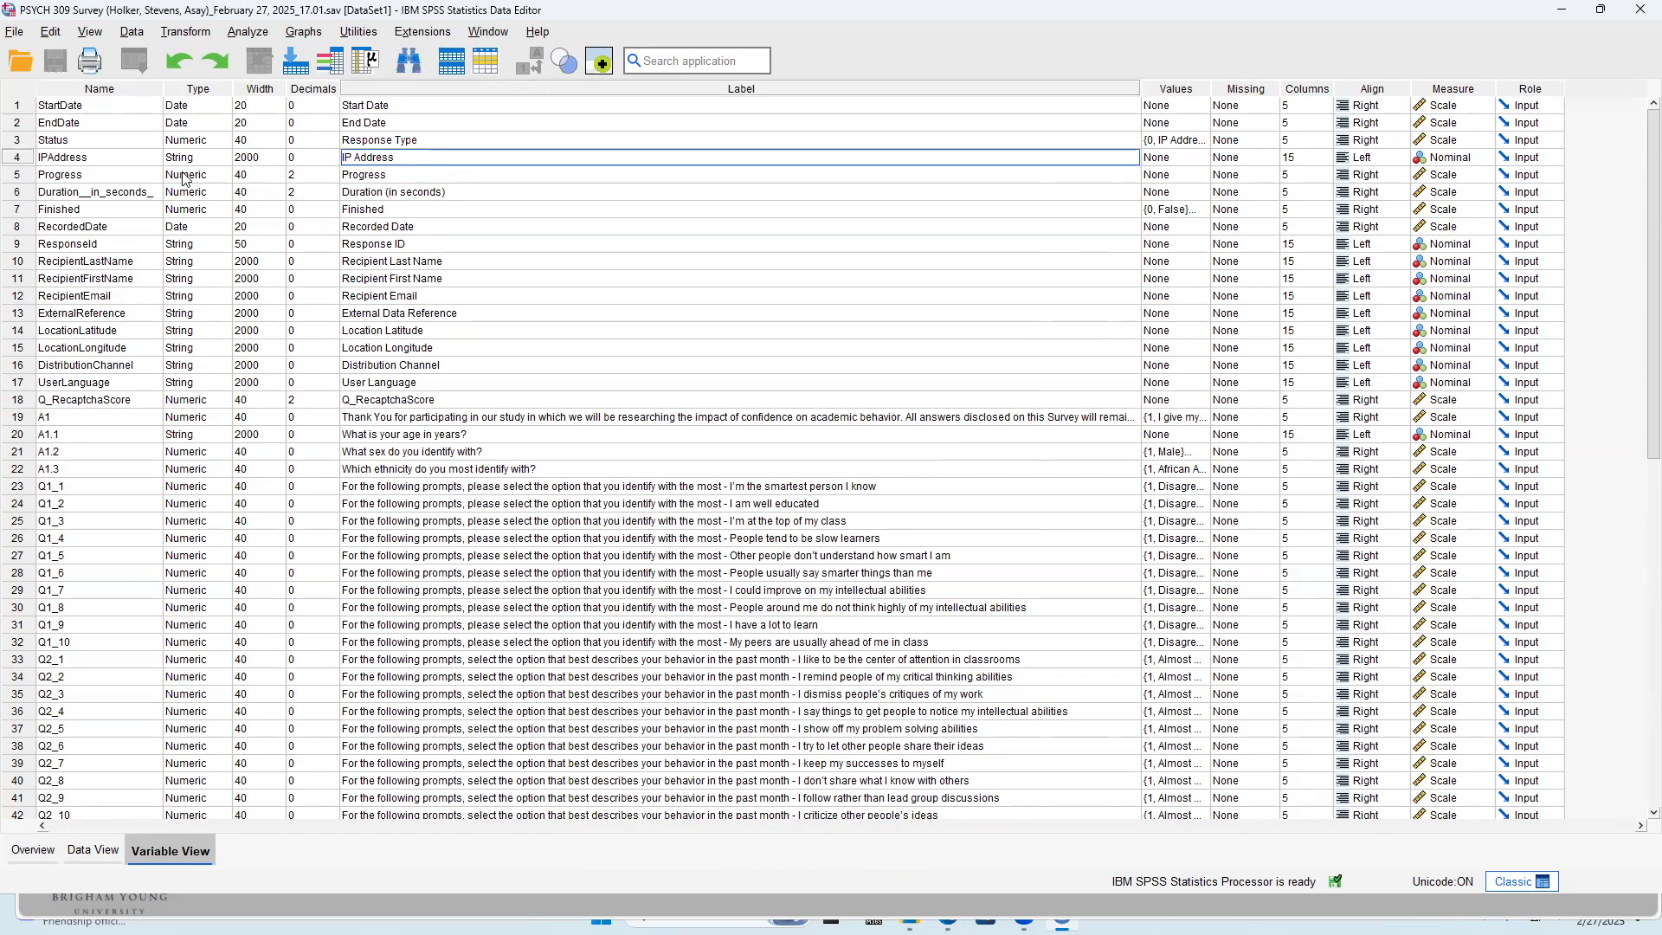
pyautogui.click(425, 195)
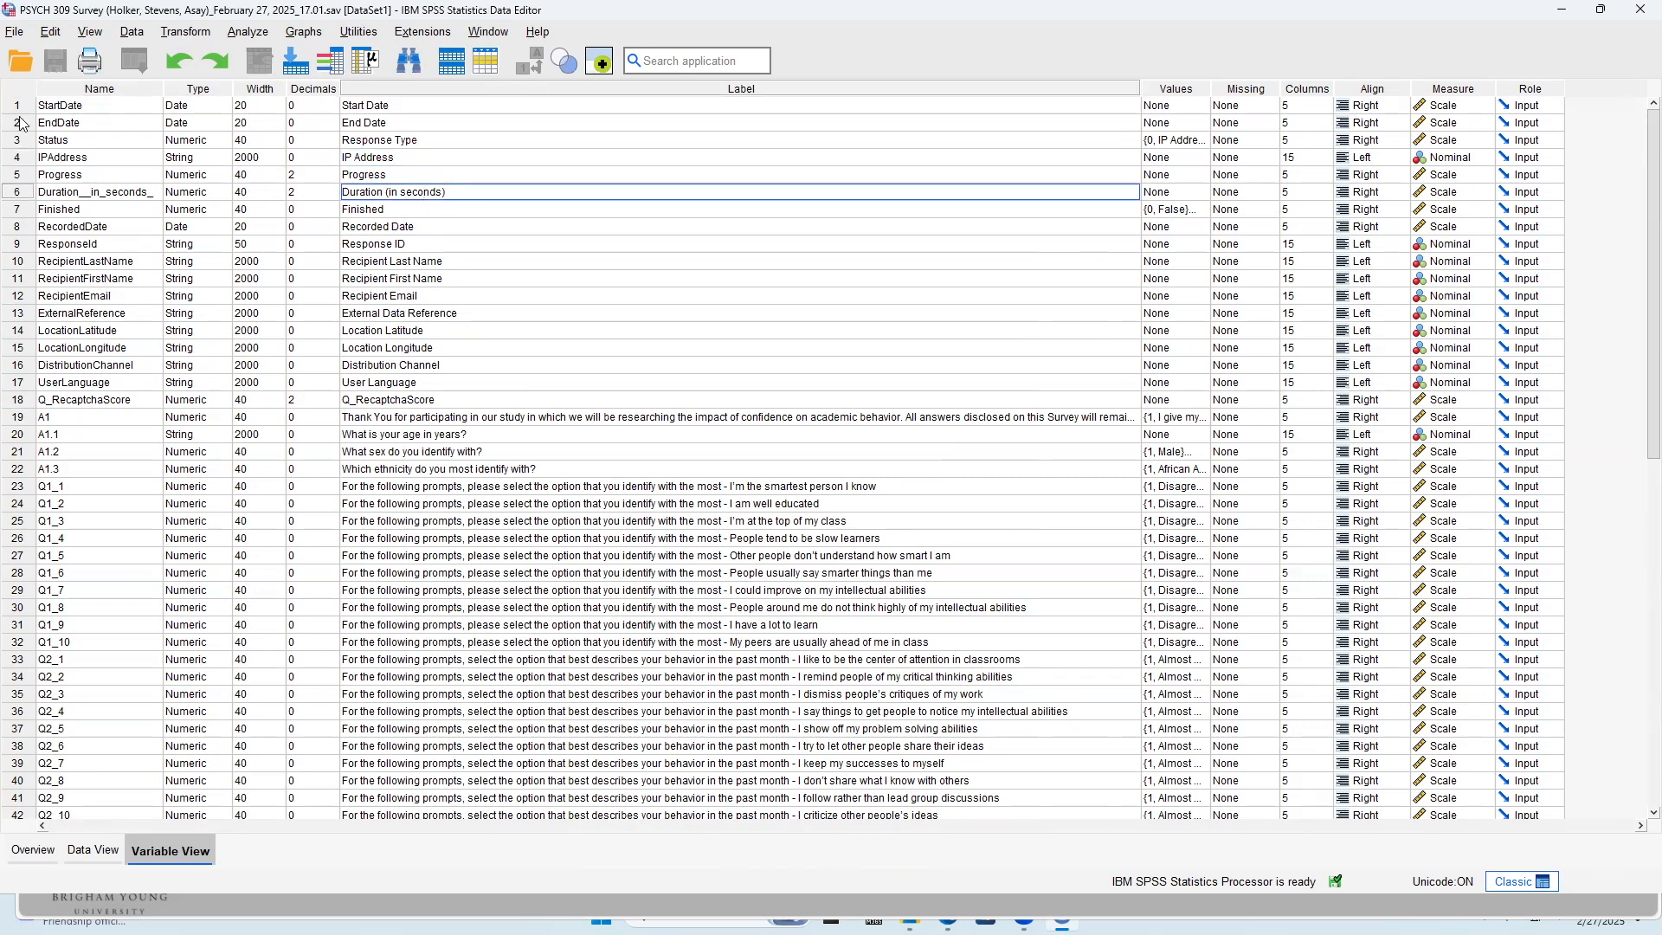
pyautogui.moveTo(16, 107); pyautogui.dragTo(13, 407)
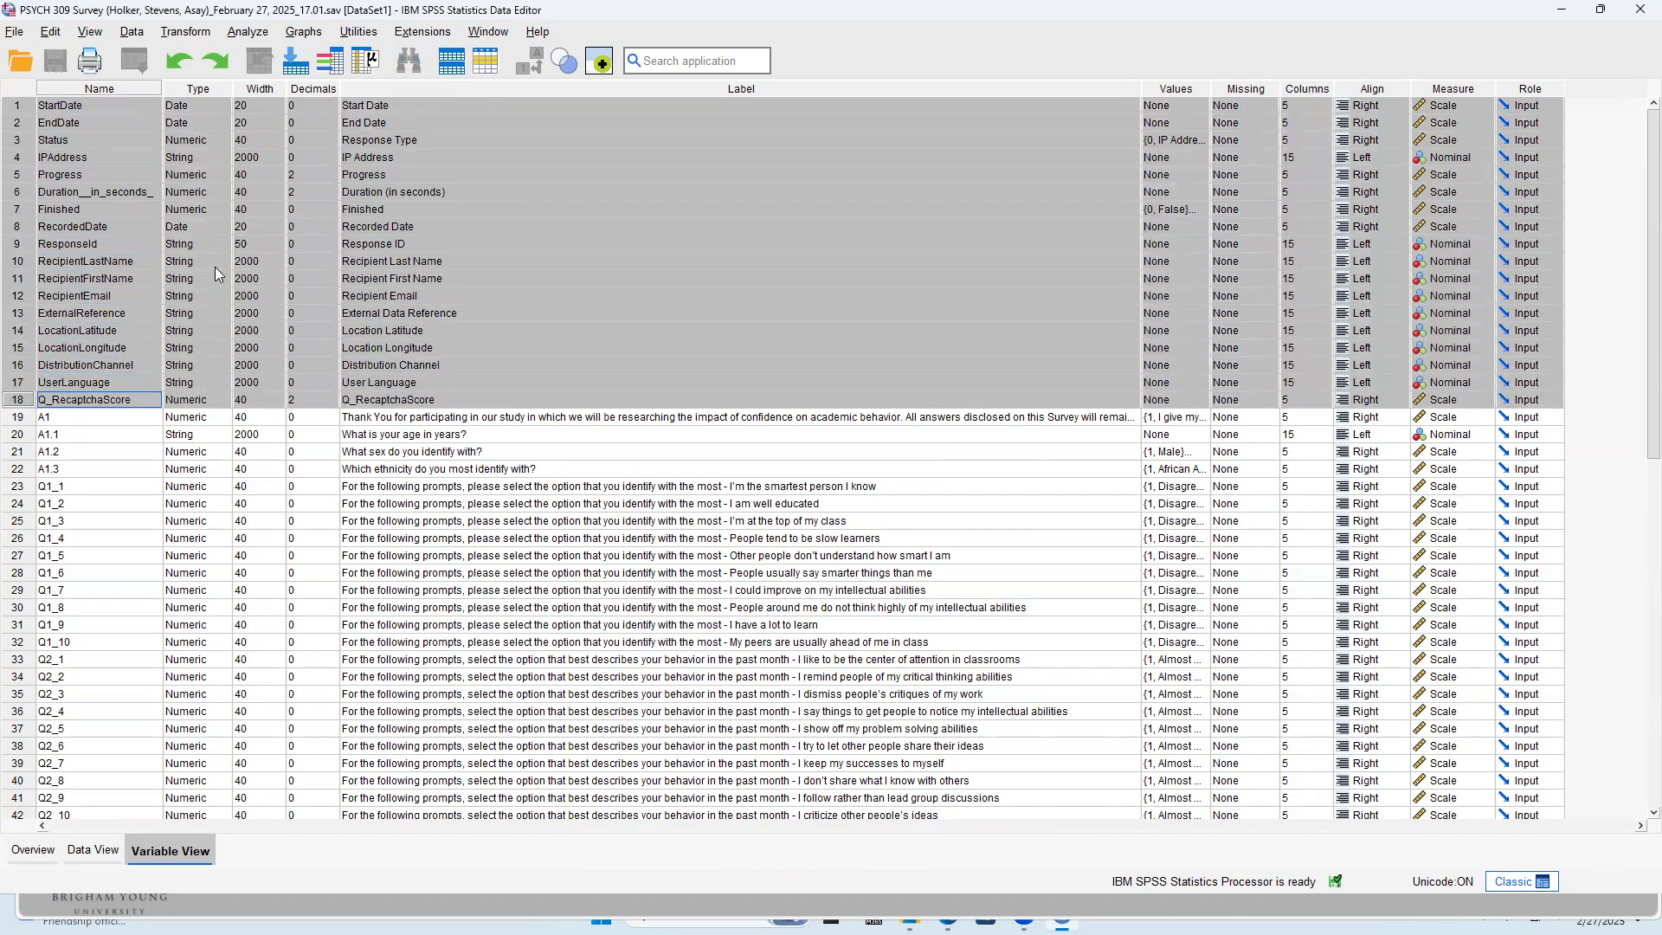
pyautogui.press('Delete')
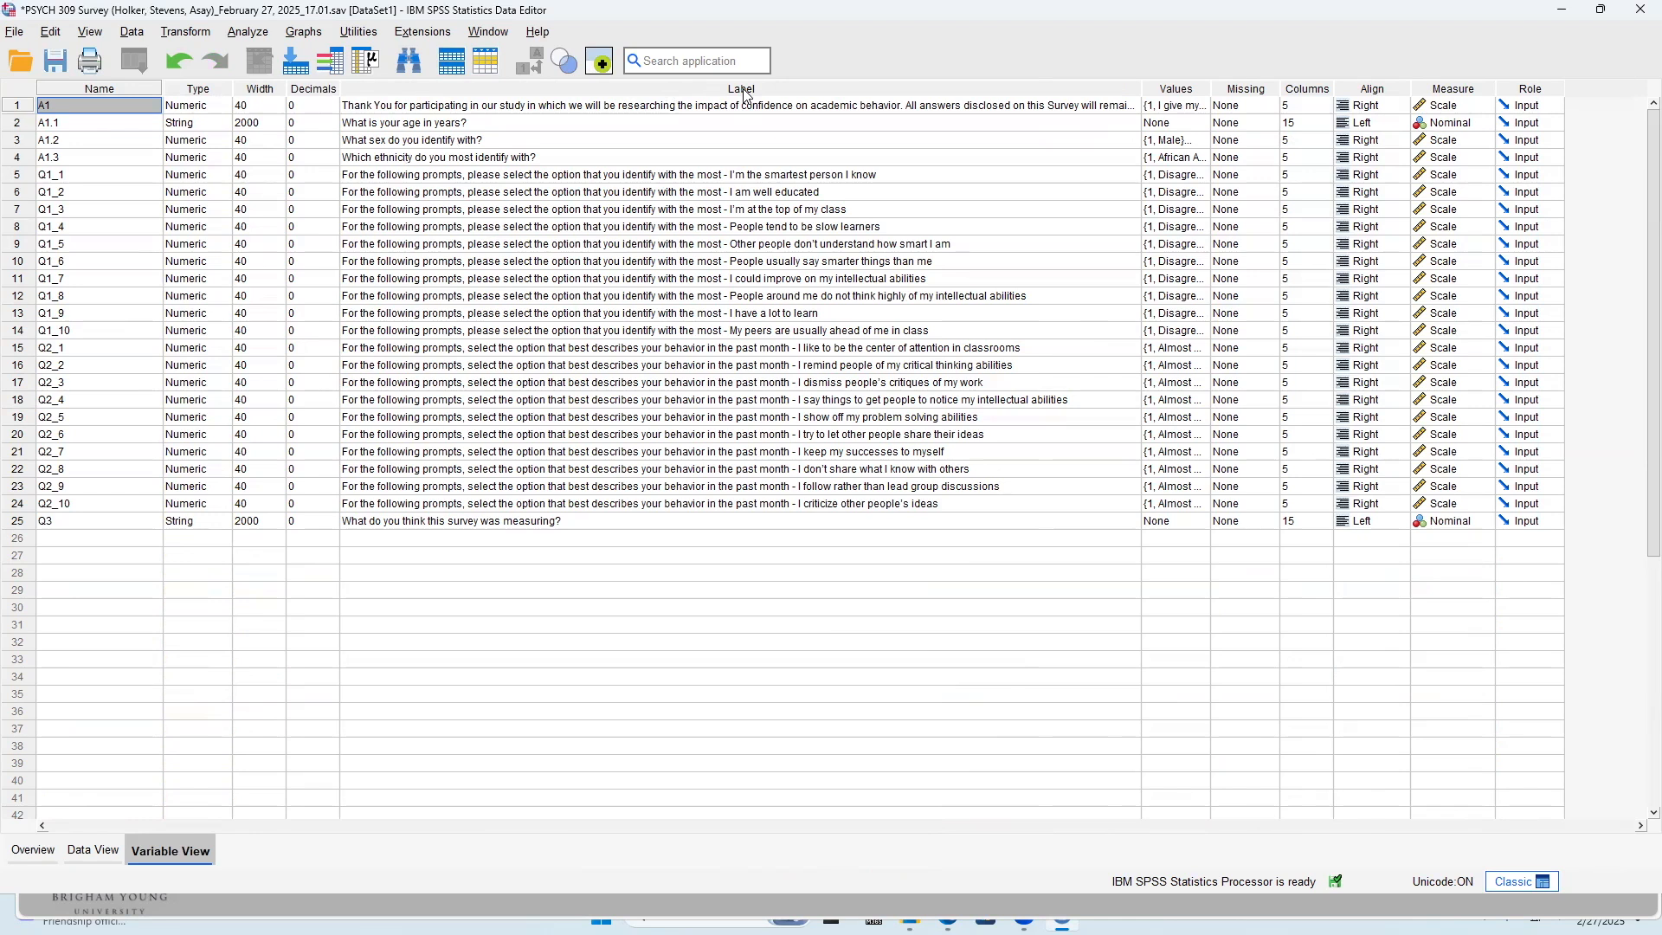
# Rename the age question variable A1.1 to age and the sex question variable A1.2 to sex
pyautogui.doubleClick(555, 127)
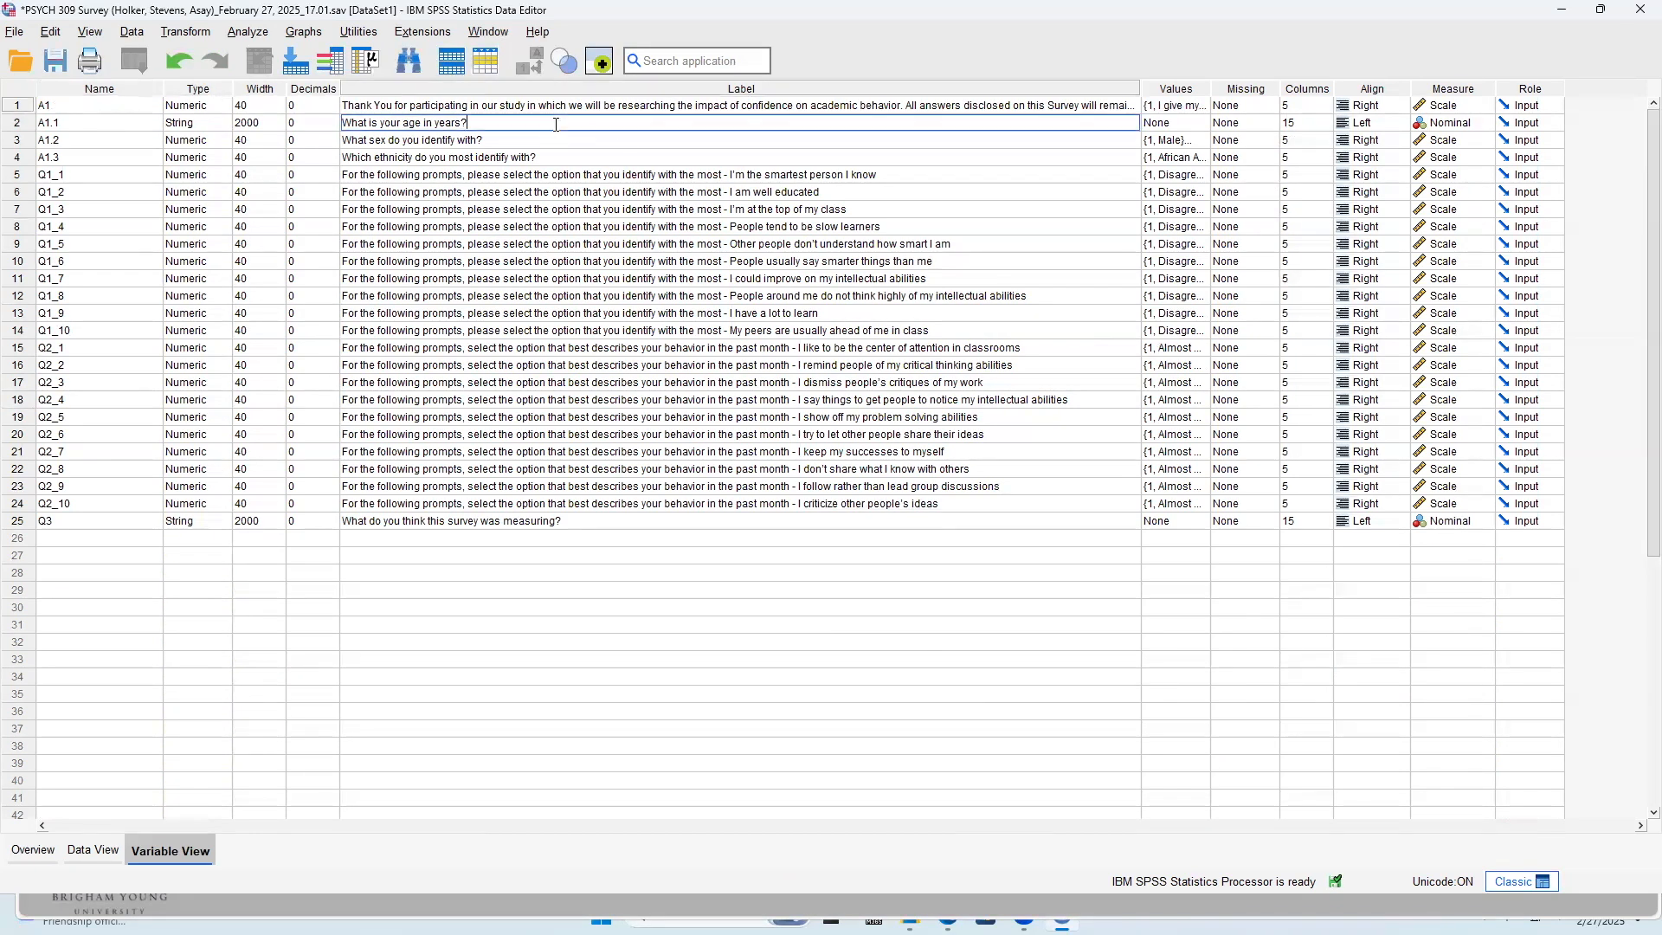
pyautogui.click(90, 125)
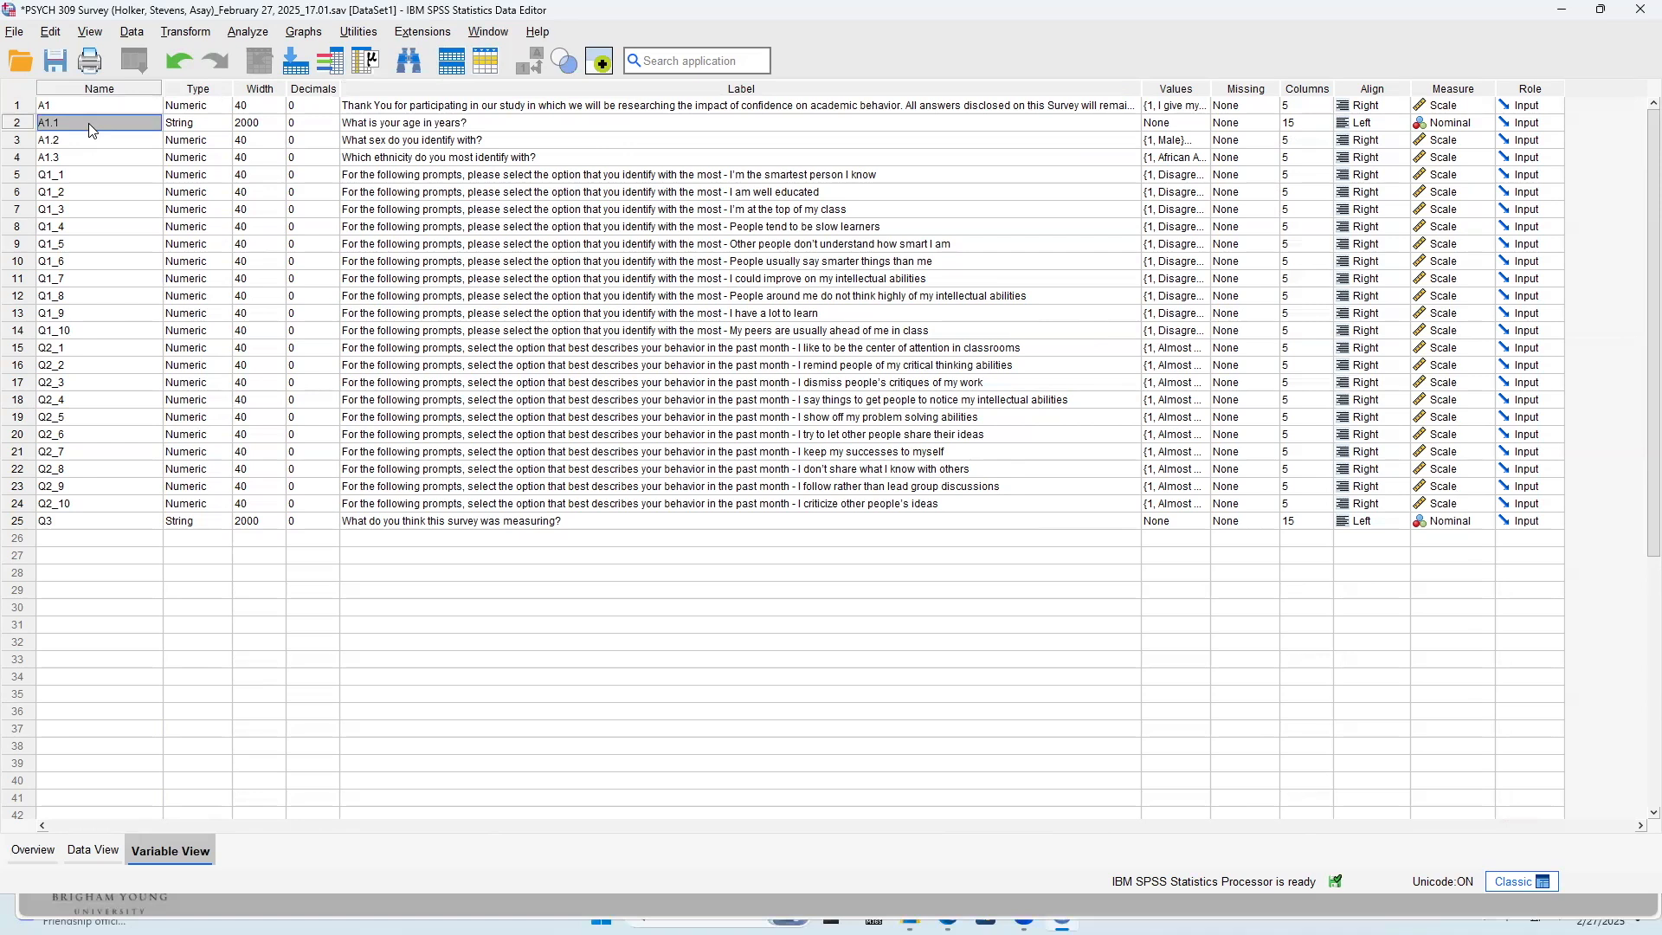
pyautogui.write('age')
pyautogui.click(93, 144)
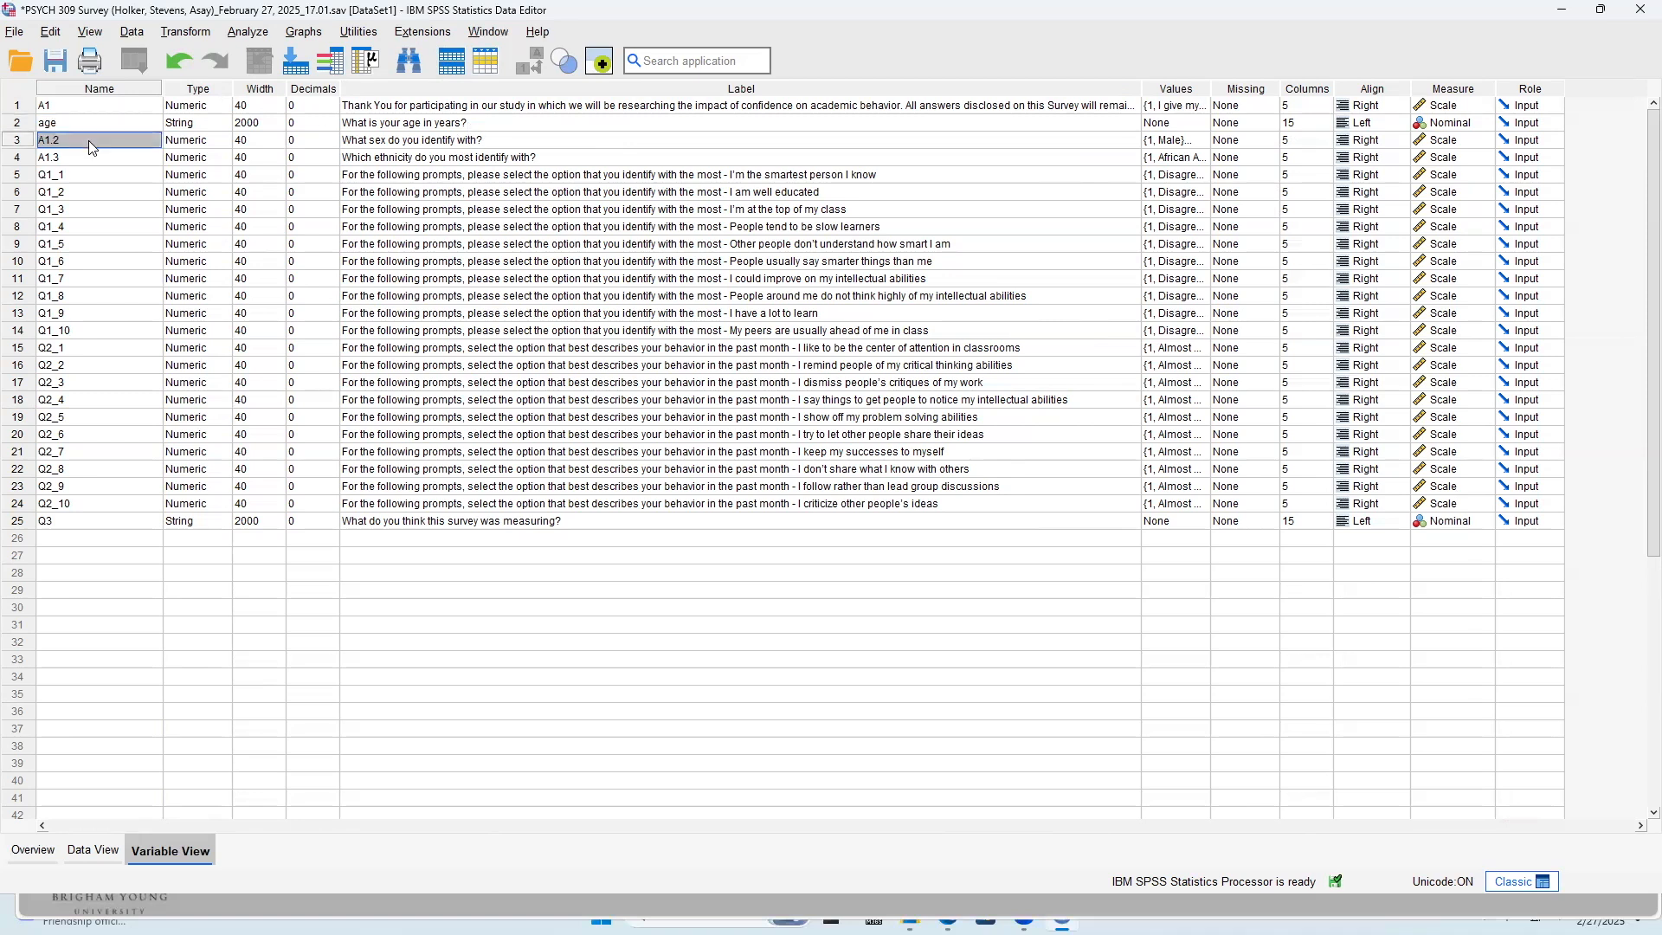
pyautogui.write('sex')
# Rename the ethnicity question variable A1.3 to ethnic
pyautogui.click(63, 158)
pyautogui.write('et')
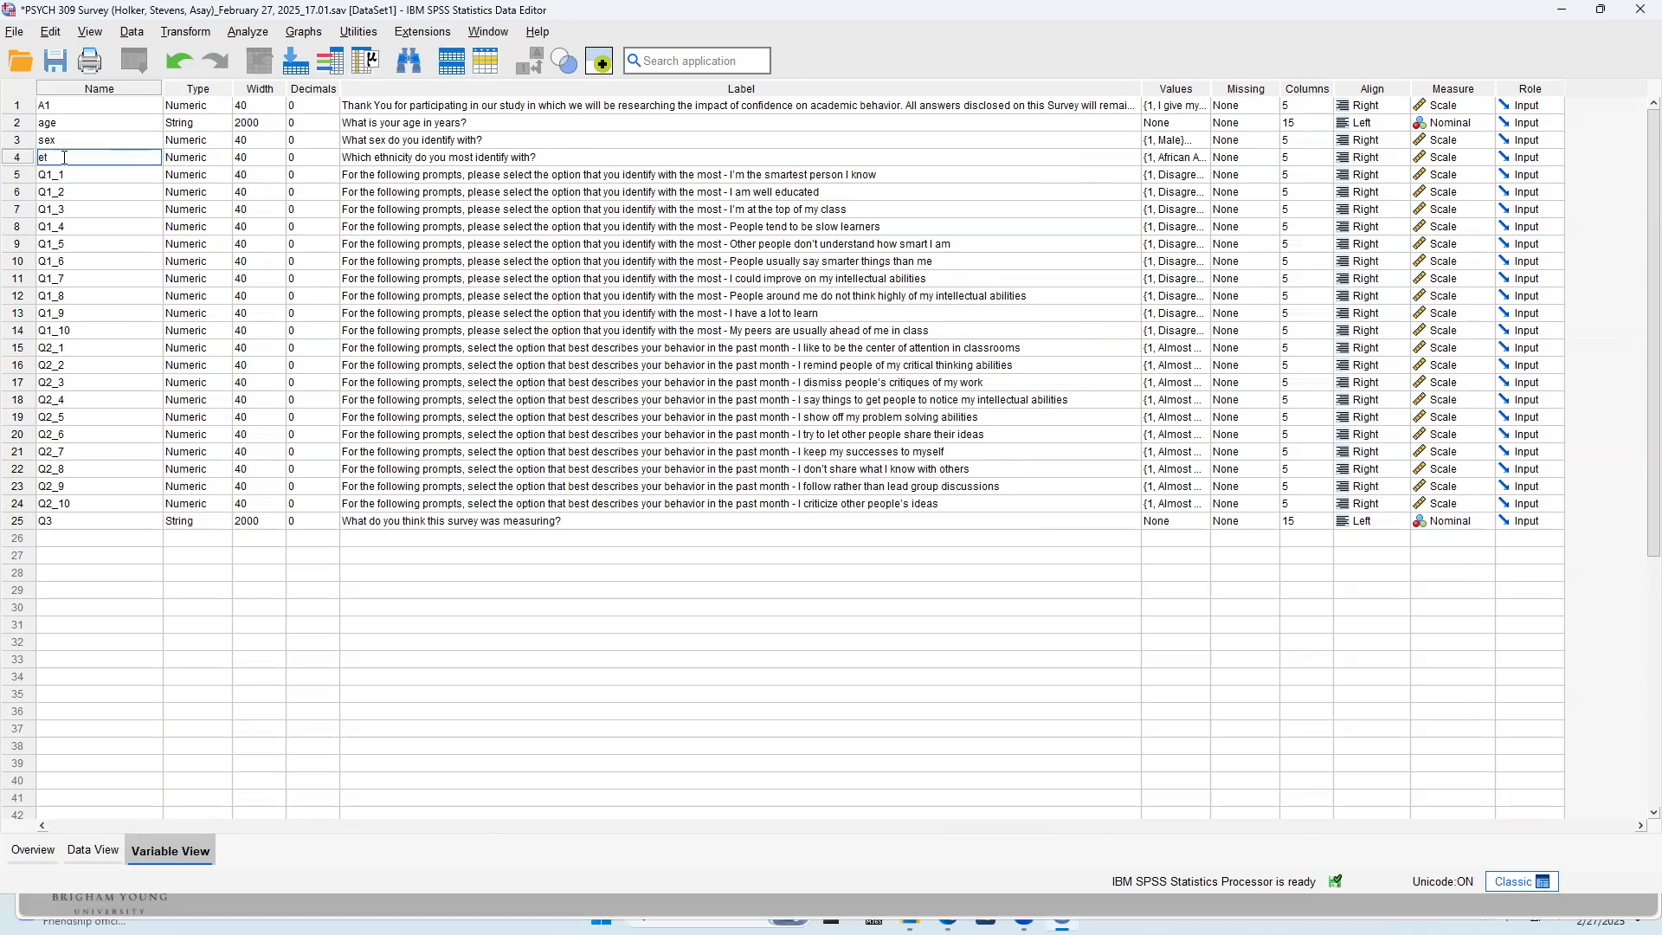
pyautogui.write('hnic')
# Examine the names and question labels of the survey items Q1_1 through Q2_10 to see what each one asks
pyautogui.click(845, 175)
pyautogui.click(735, 192)
pyautogui.click(734, 211)
pyautogui.click(735, 240)
pyautogui.click(737, 267)
pyautogui.click(743, 293)
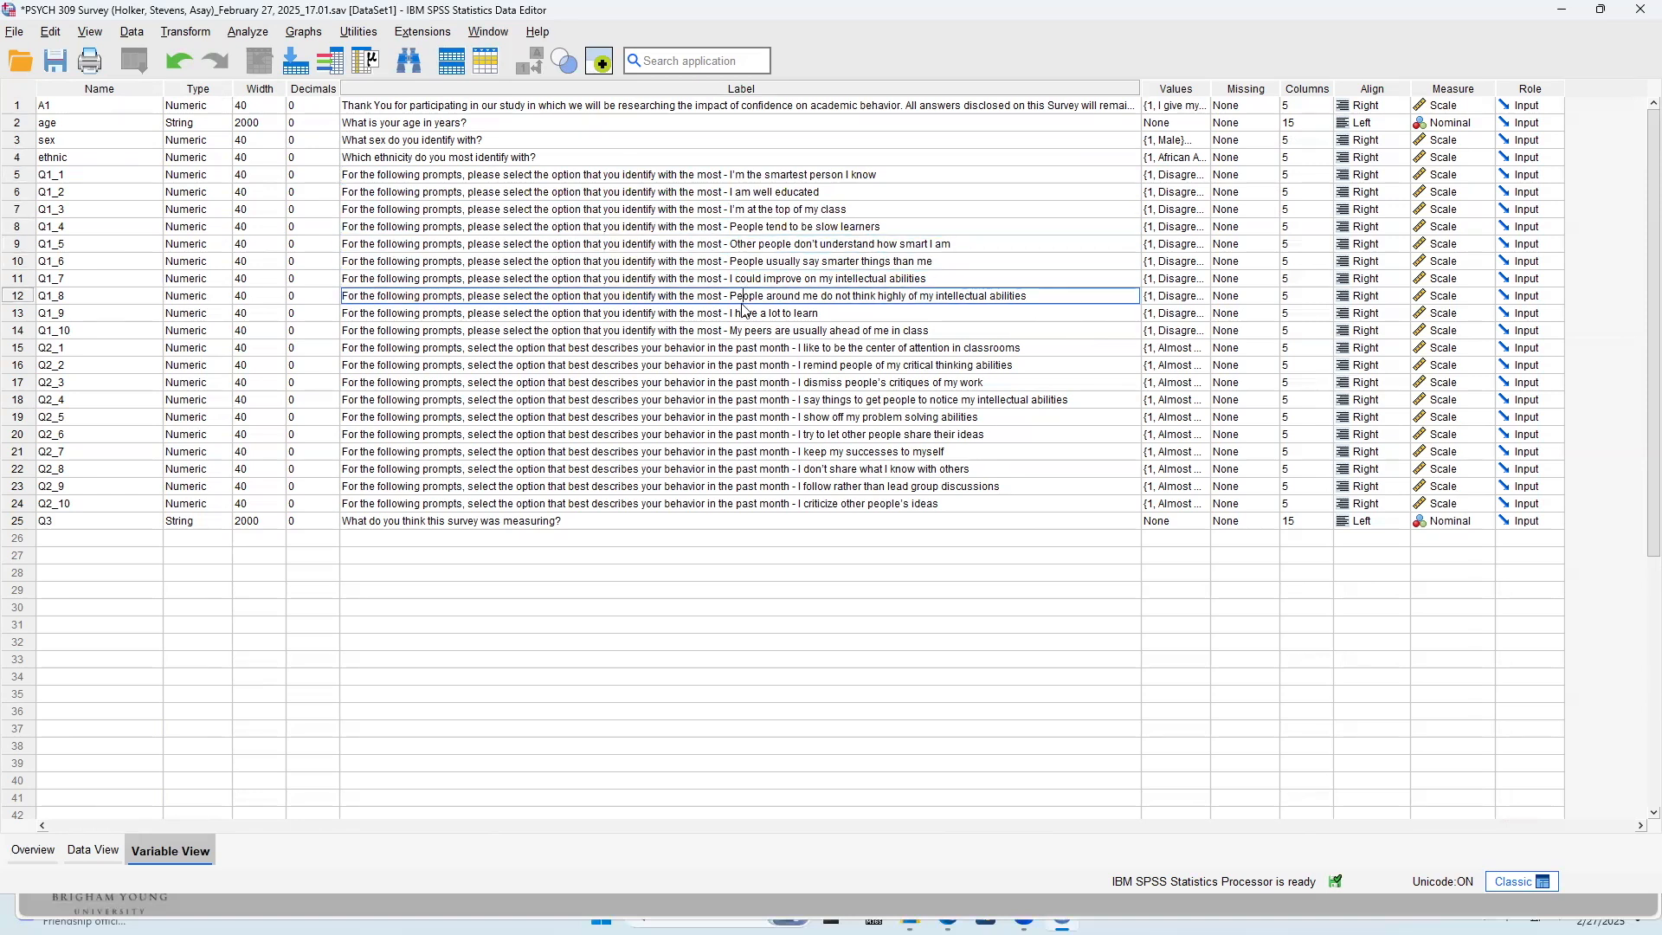
pyautogui.click(746, 313)
pyautogui.click(754, 339)
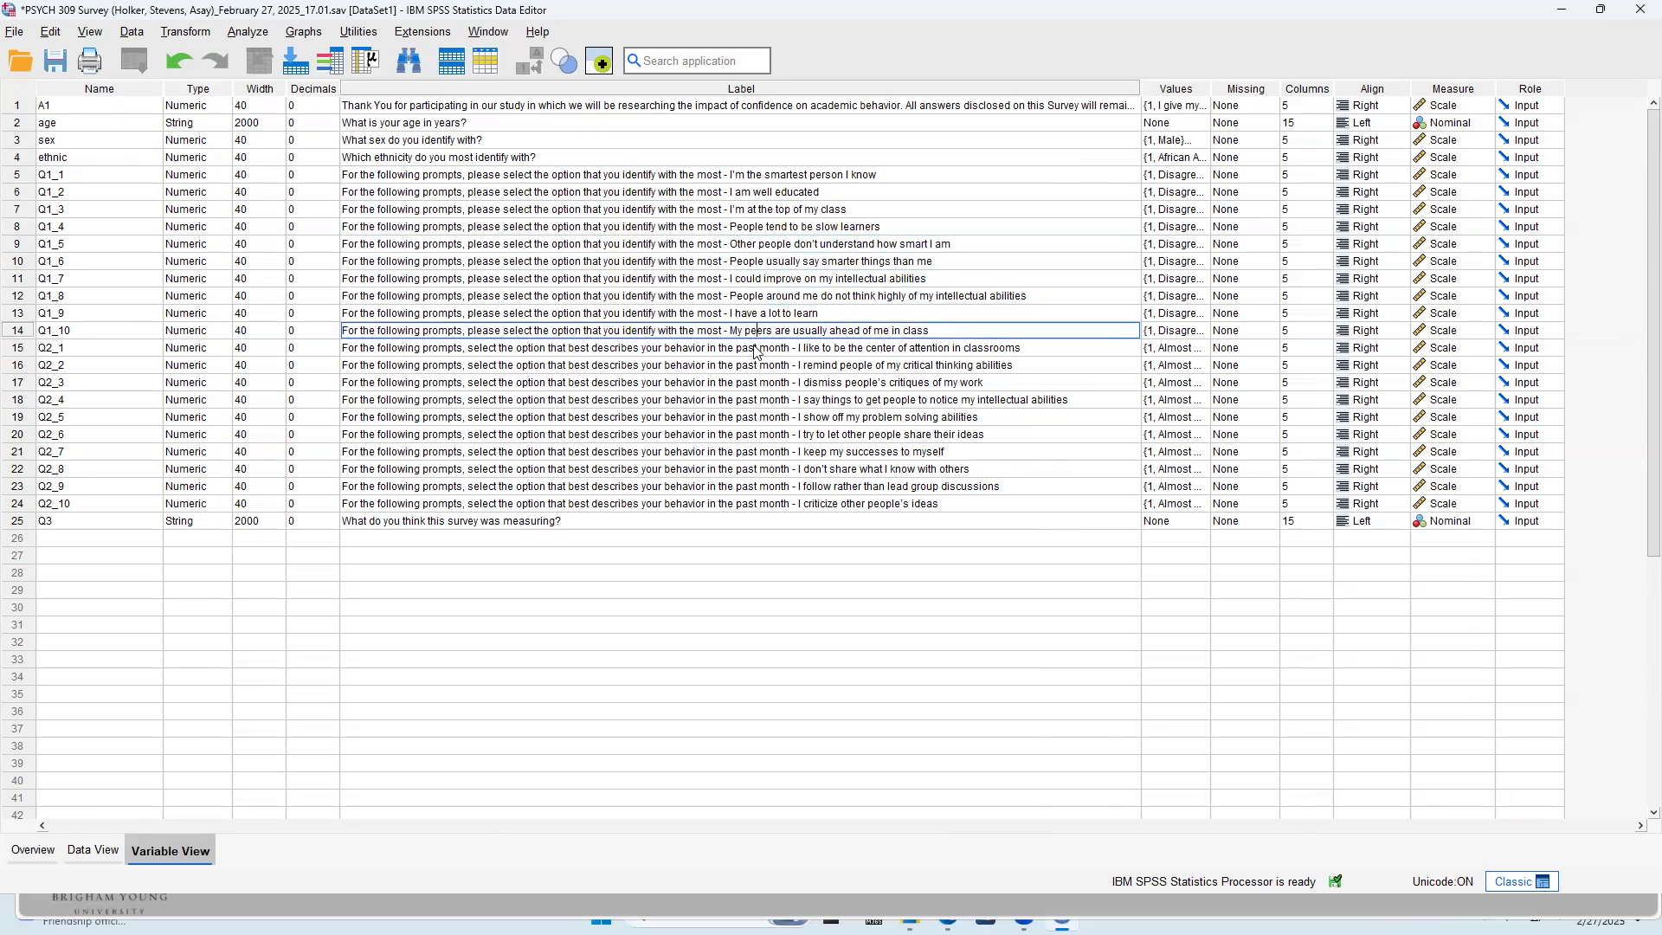
pyautogui.click(757, 347)
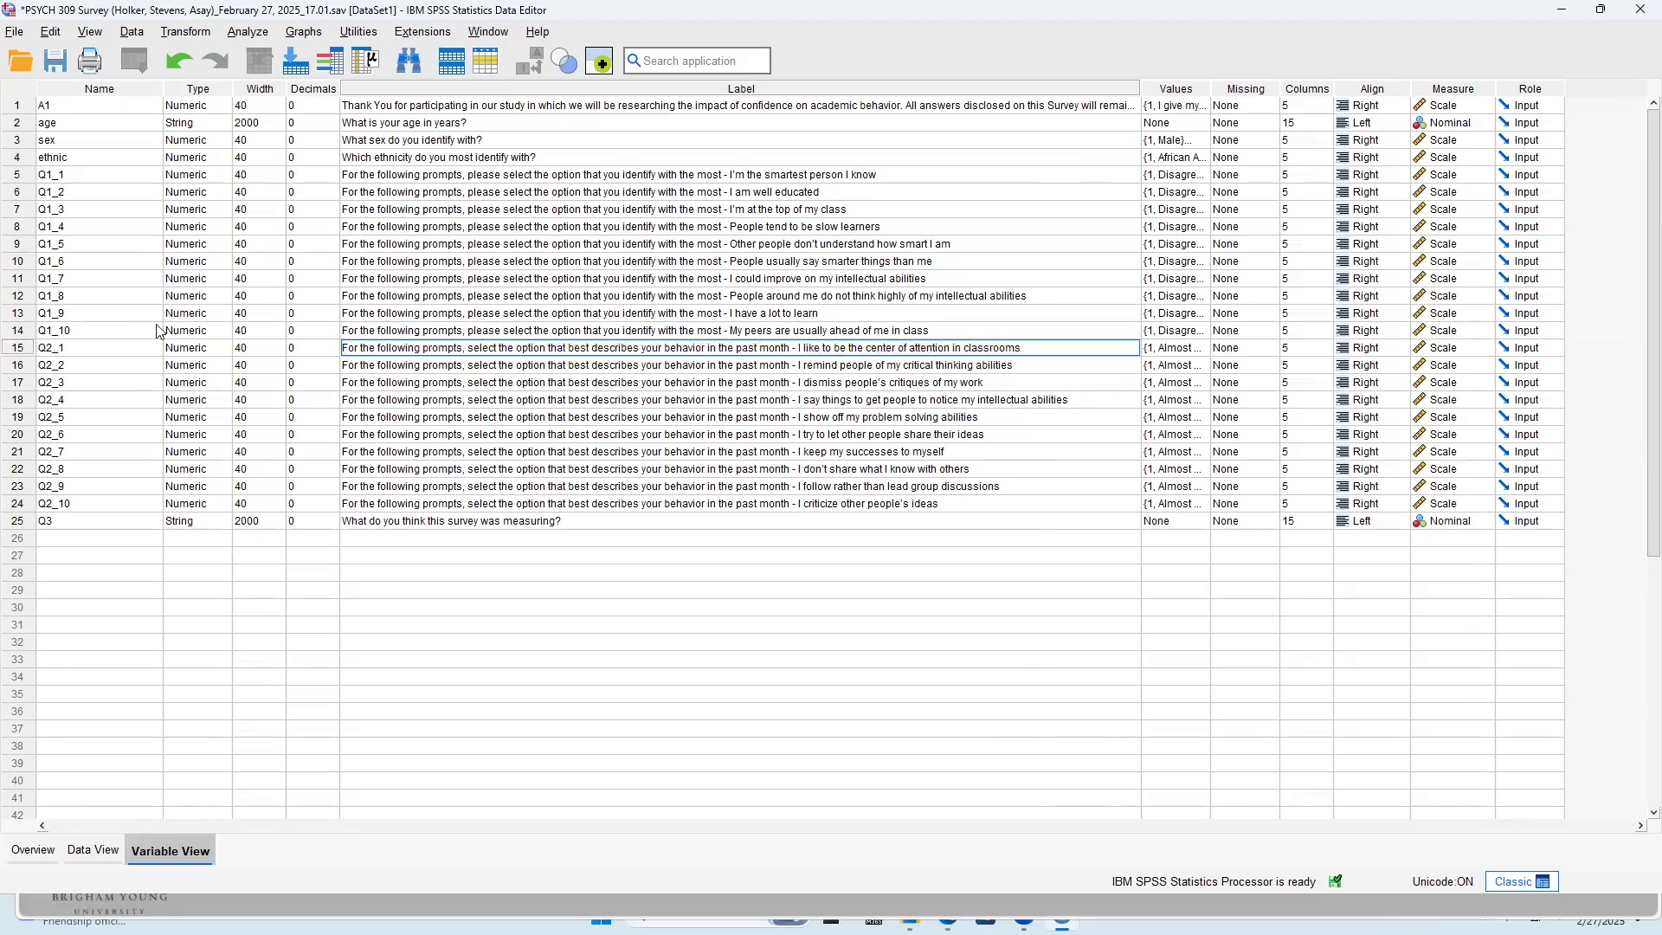
pyautogui.click(84, 178)
pyautogui.moveTo(84, 199); pyautogui.dragTo(72, 511)
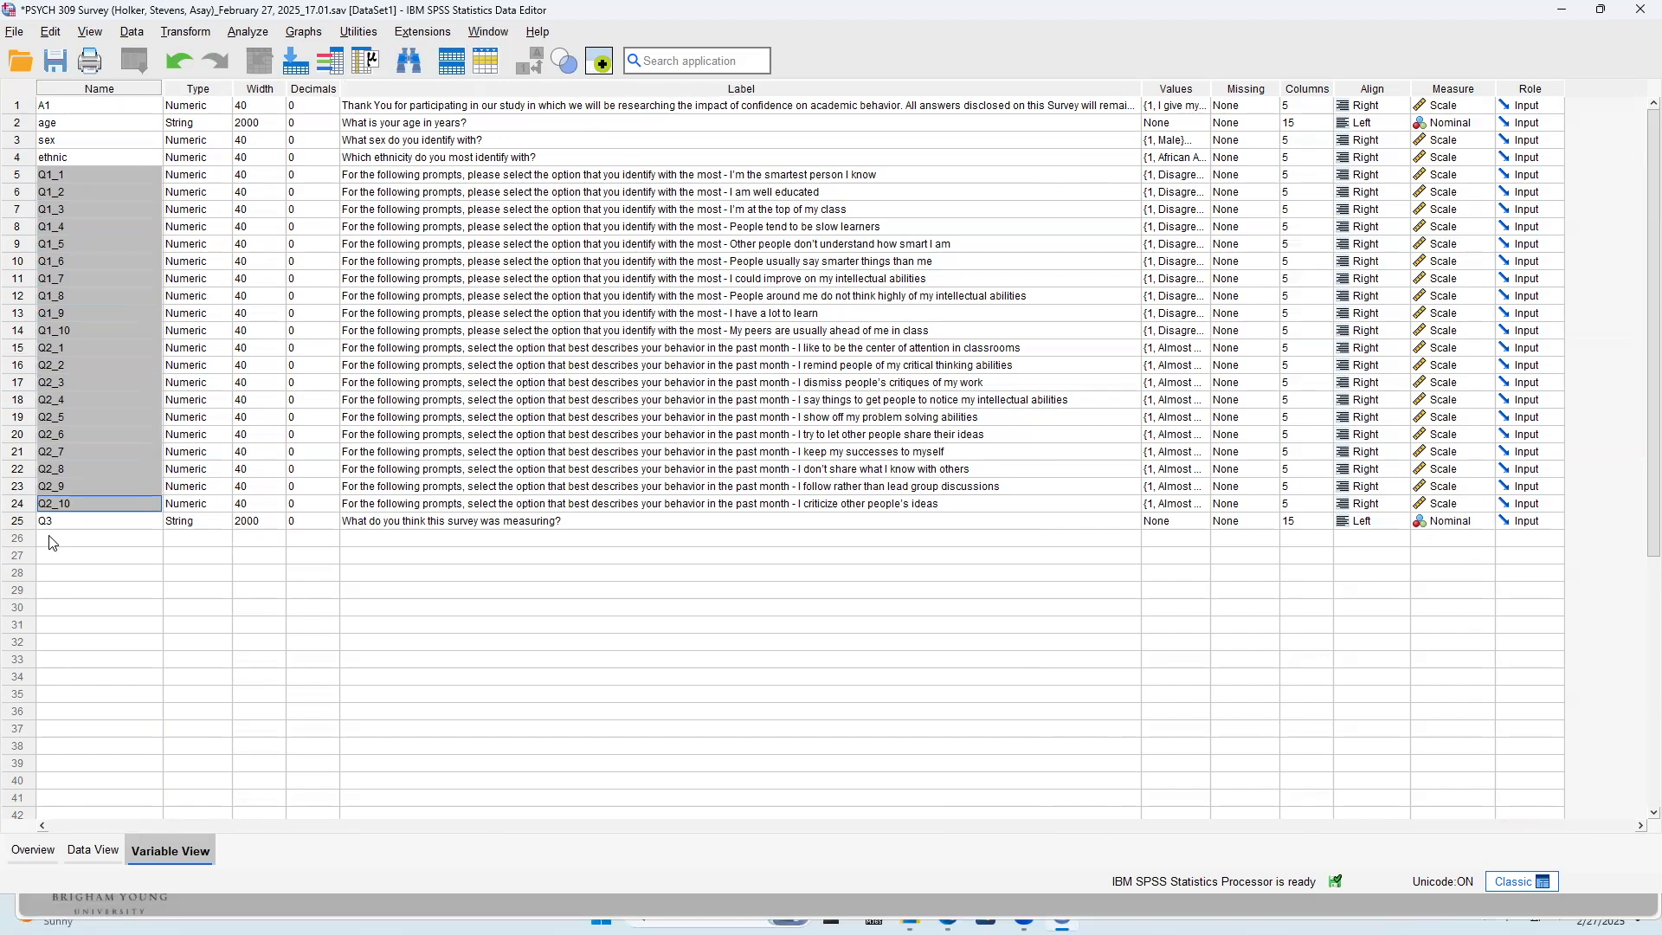
pyautogui.click(93, 175)
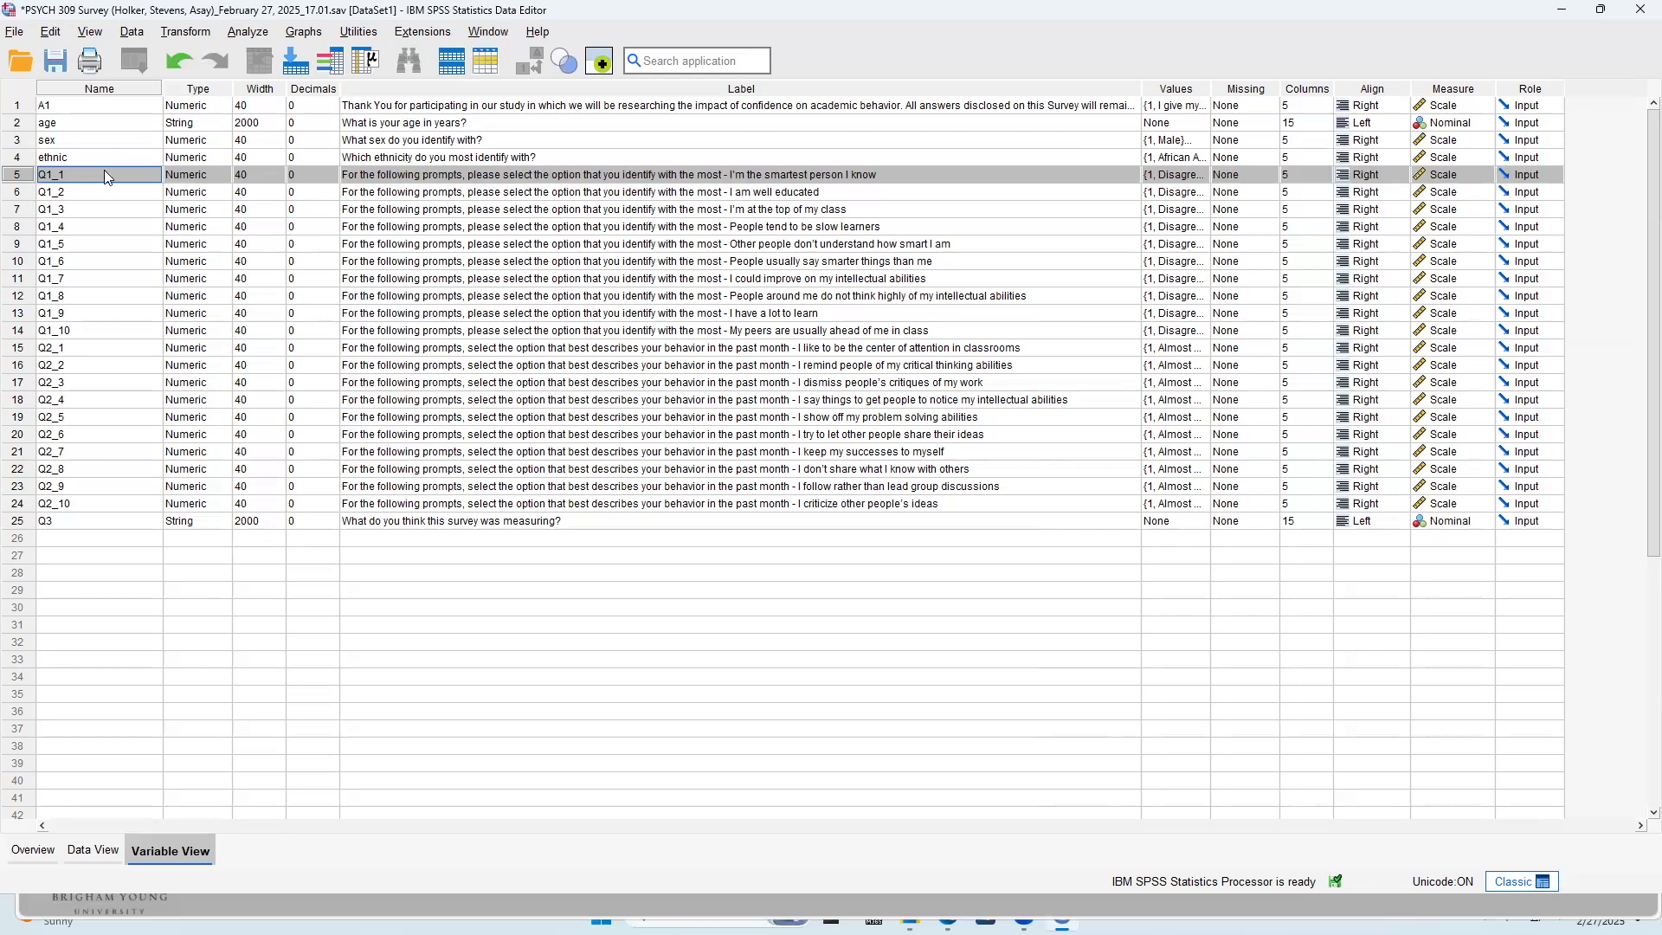
pyautogui.click(105, 171)
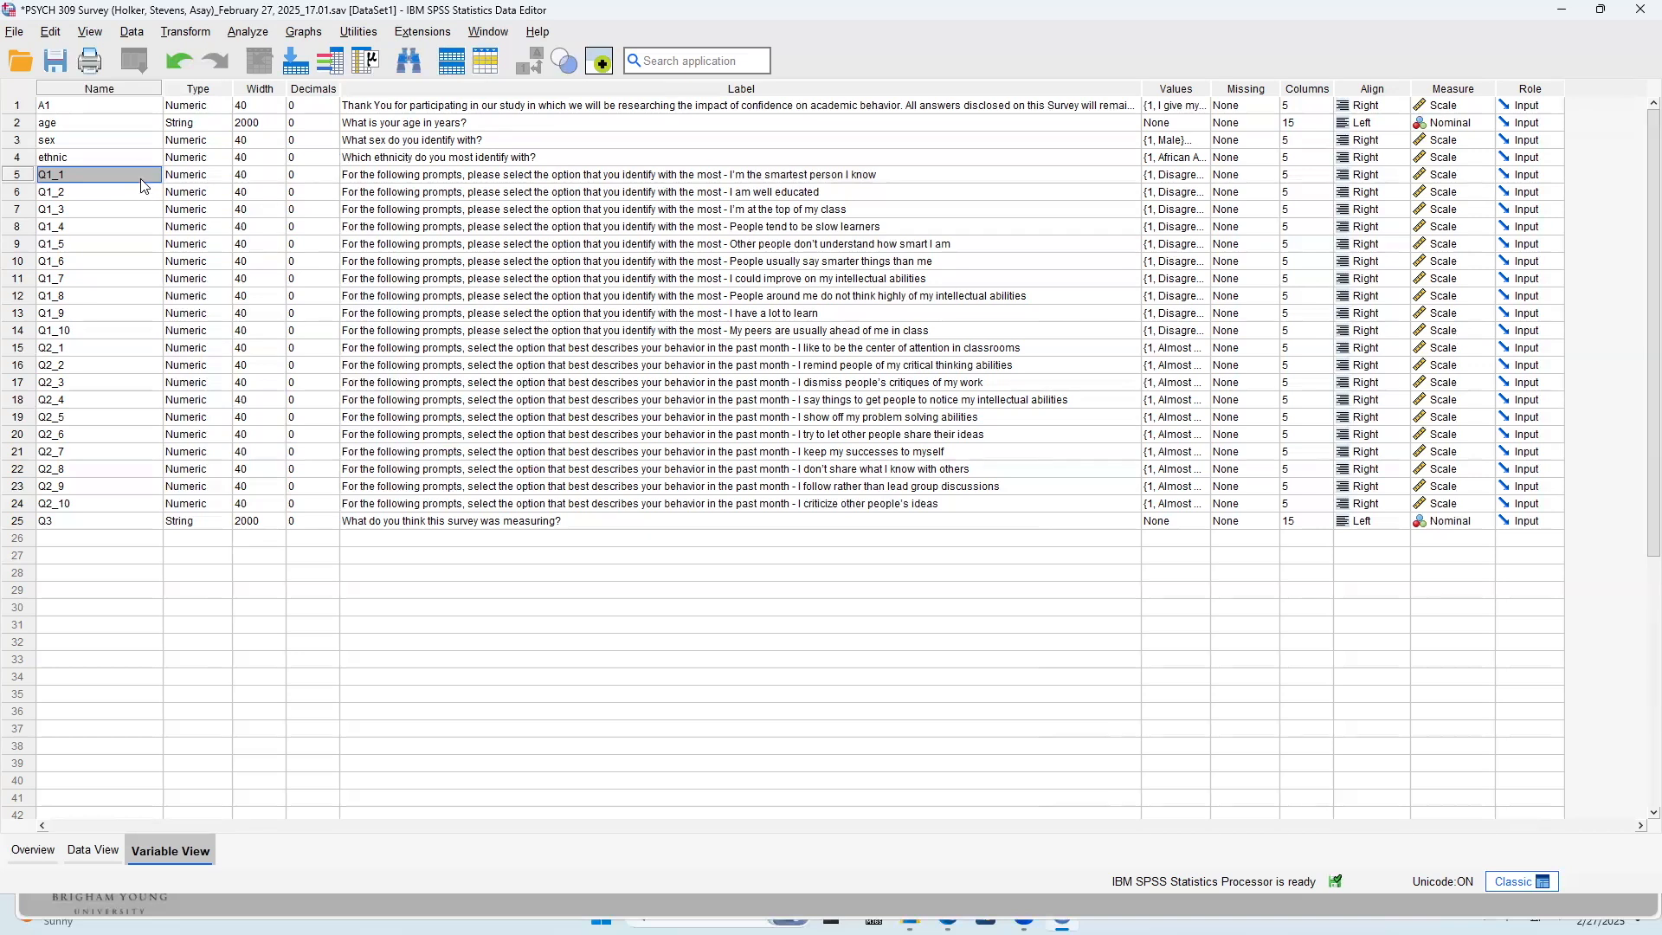
pyautogui.click(737, 174)
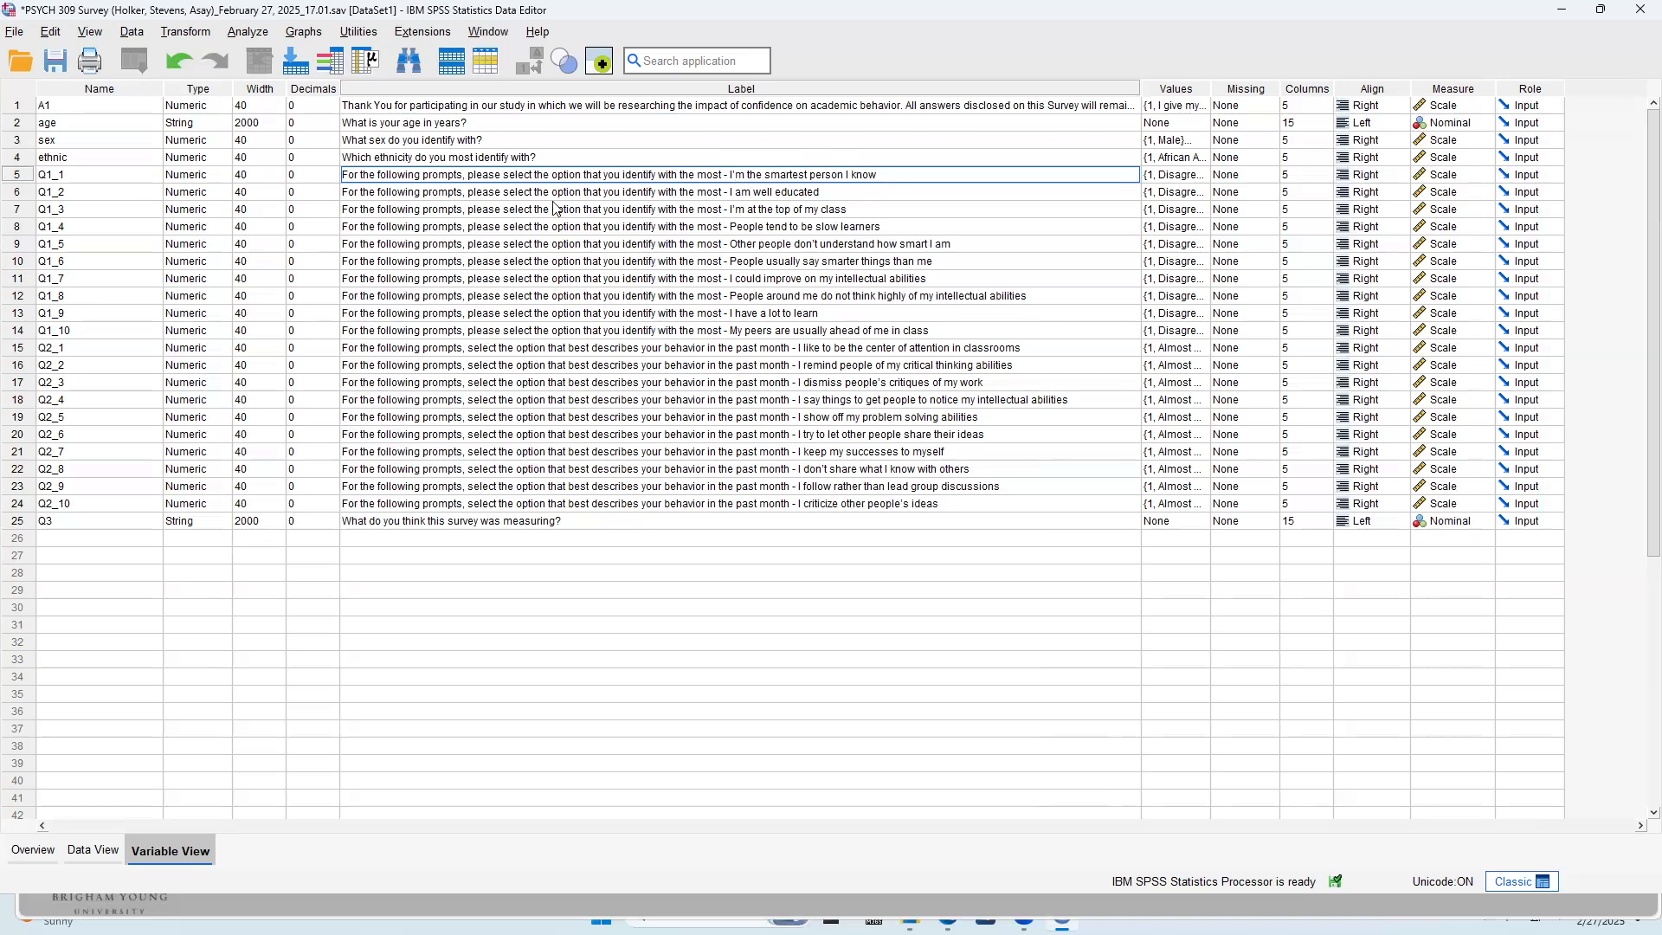
# Rename variable Q1_1 to smartest and variable Q1_2 to educated
pyautogui.click(87, 178)
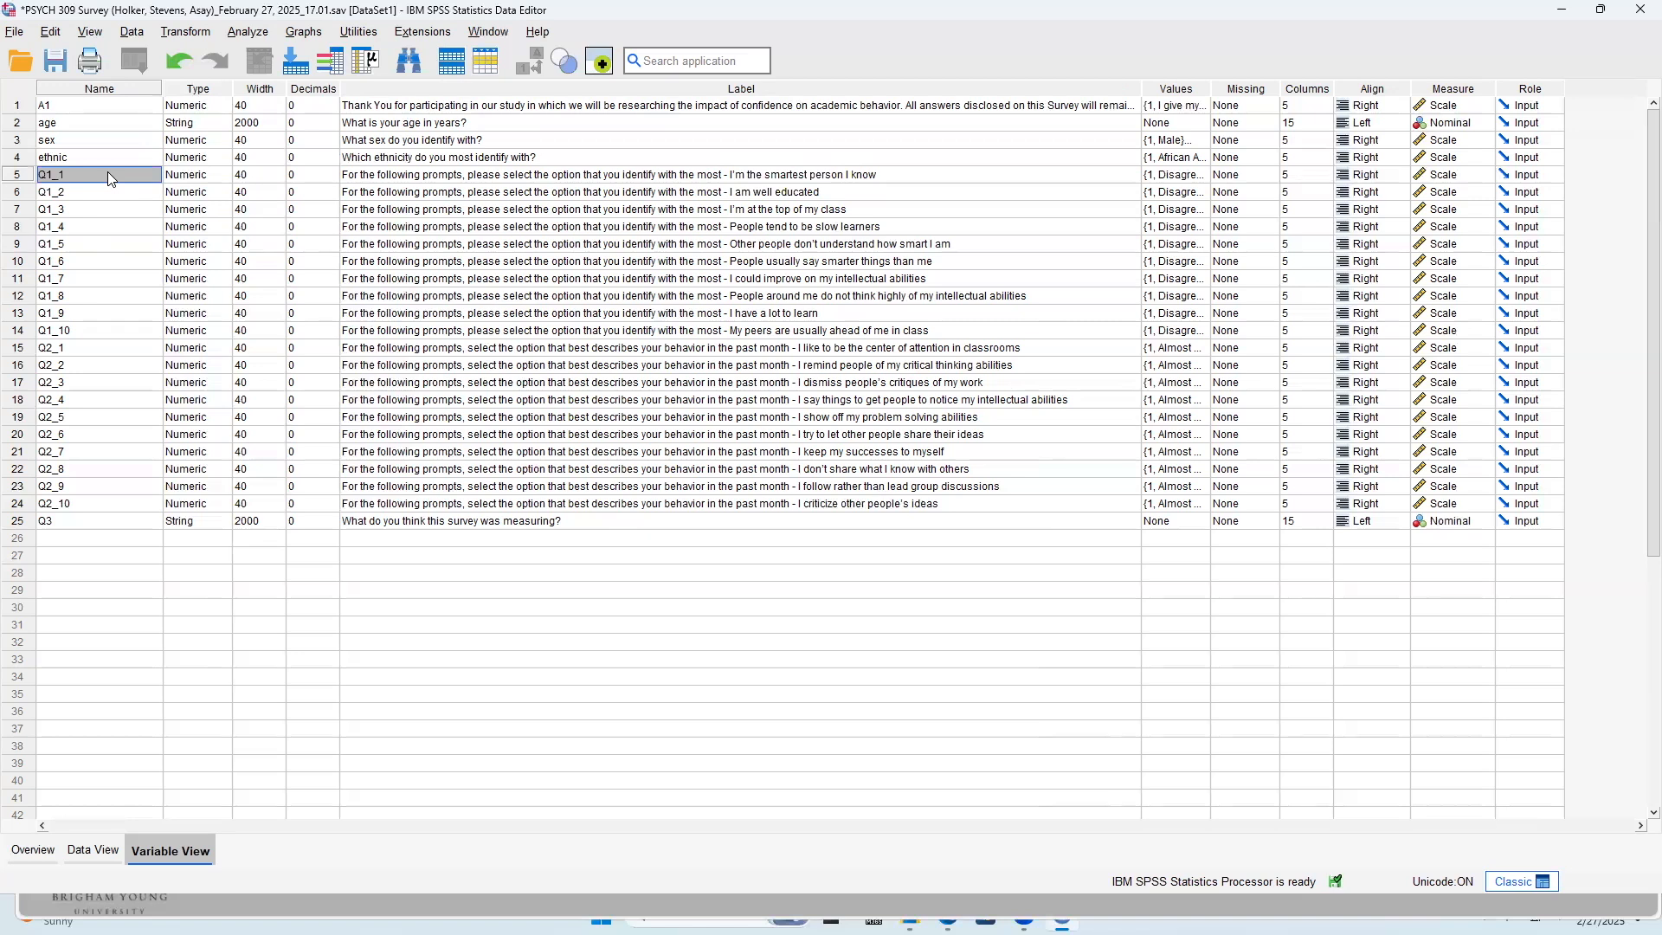
pyautogui.write('smartest')
pyautogui.press('Return')
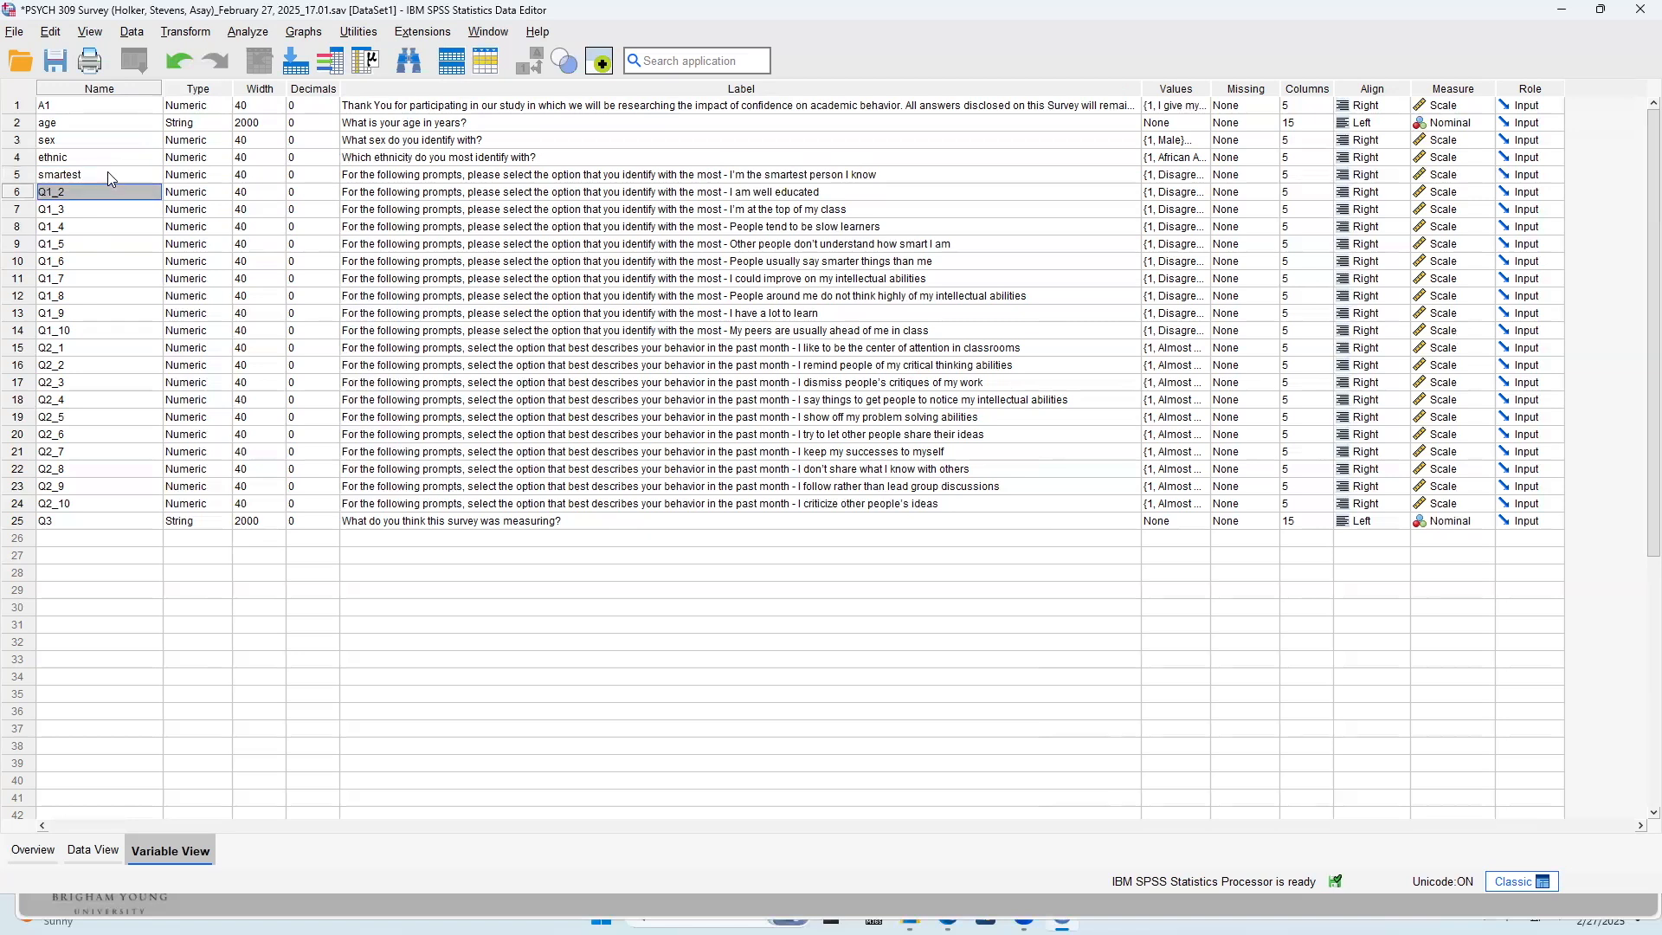
pyautogui.write('educated')
pyautogui.press('Return')
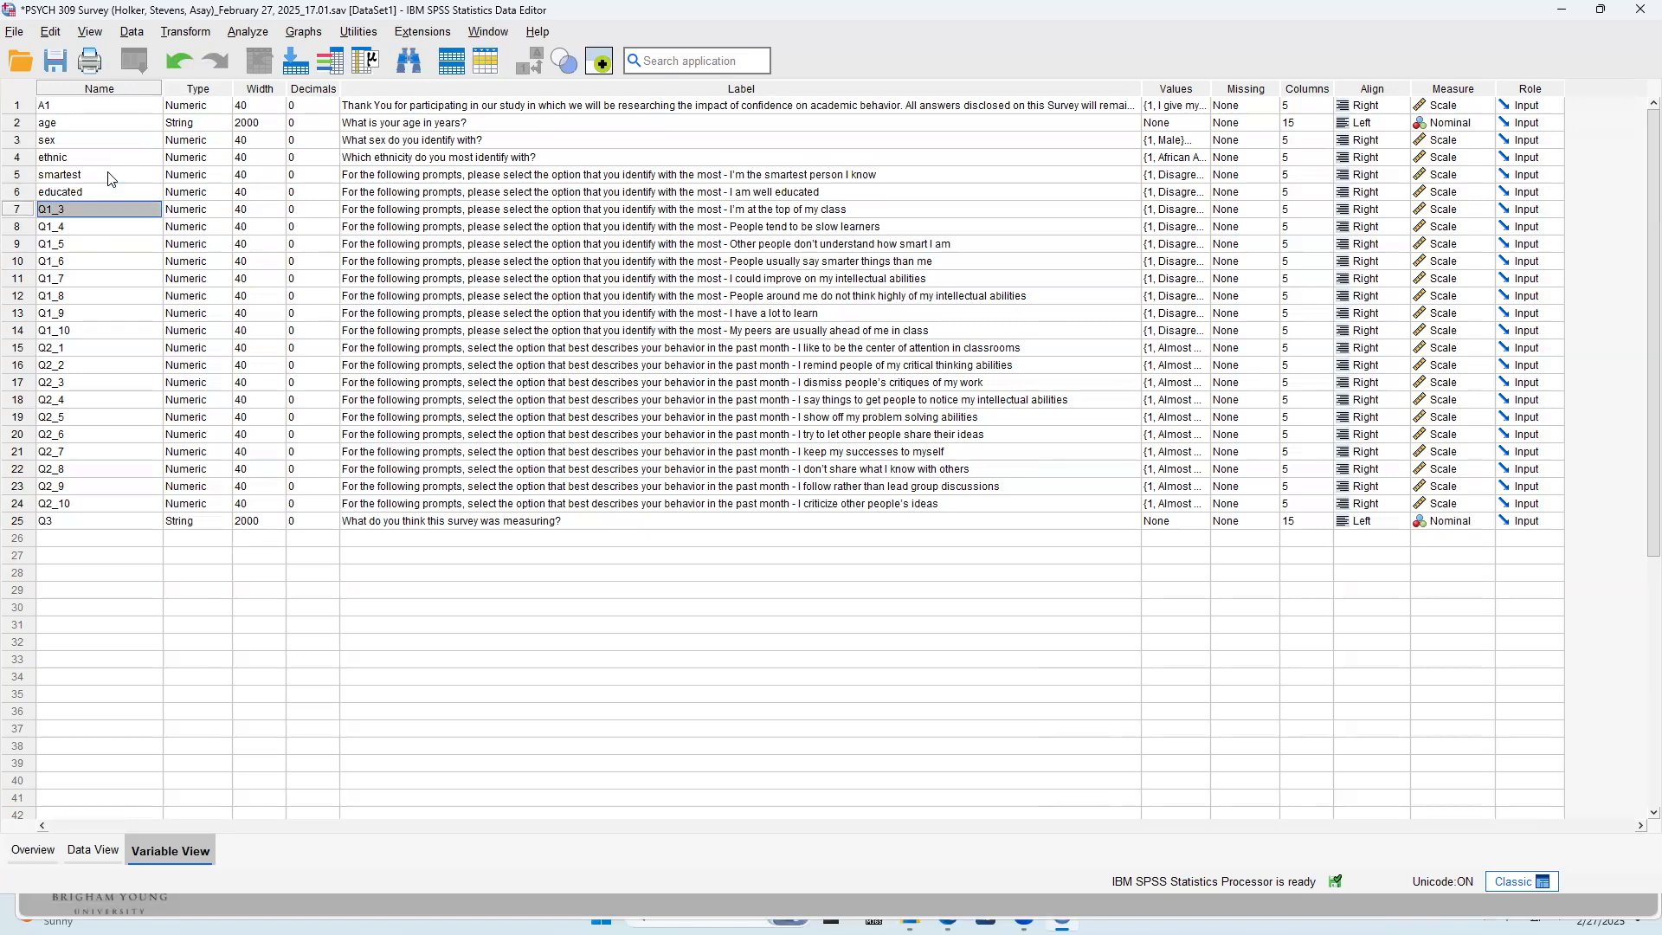
# Rename variable Q1_3 to topclass and variable Q1_4 to slowlearn
pyautogui.write('topclass')
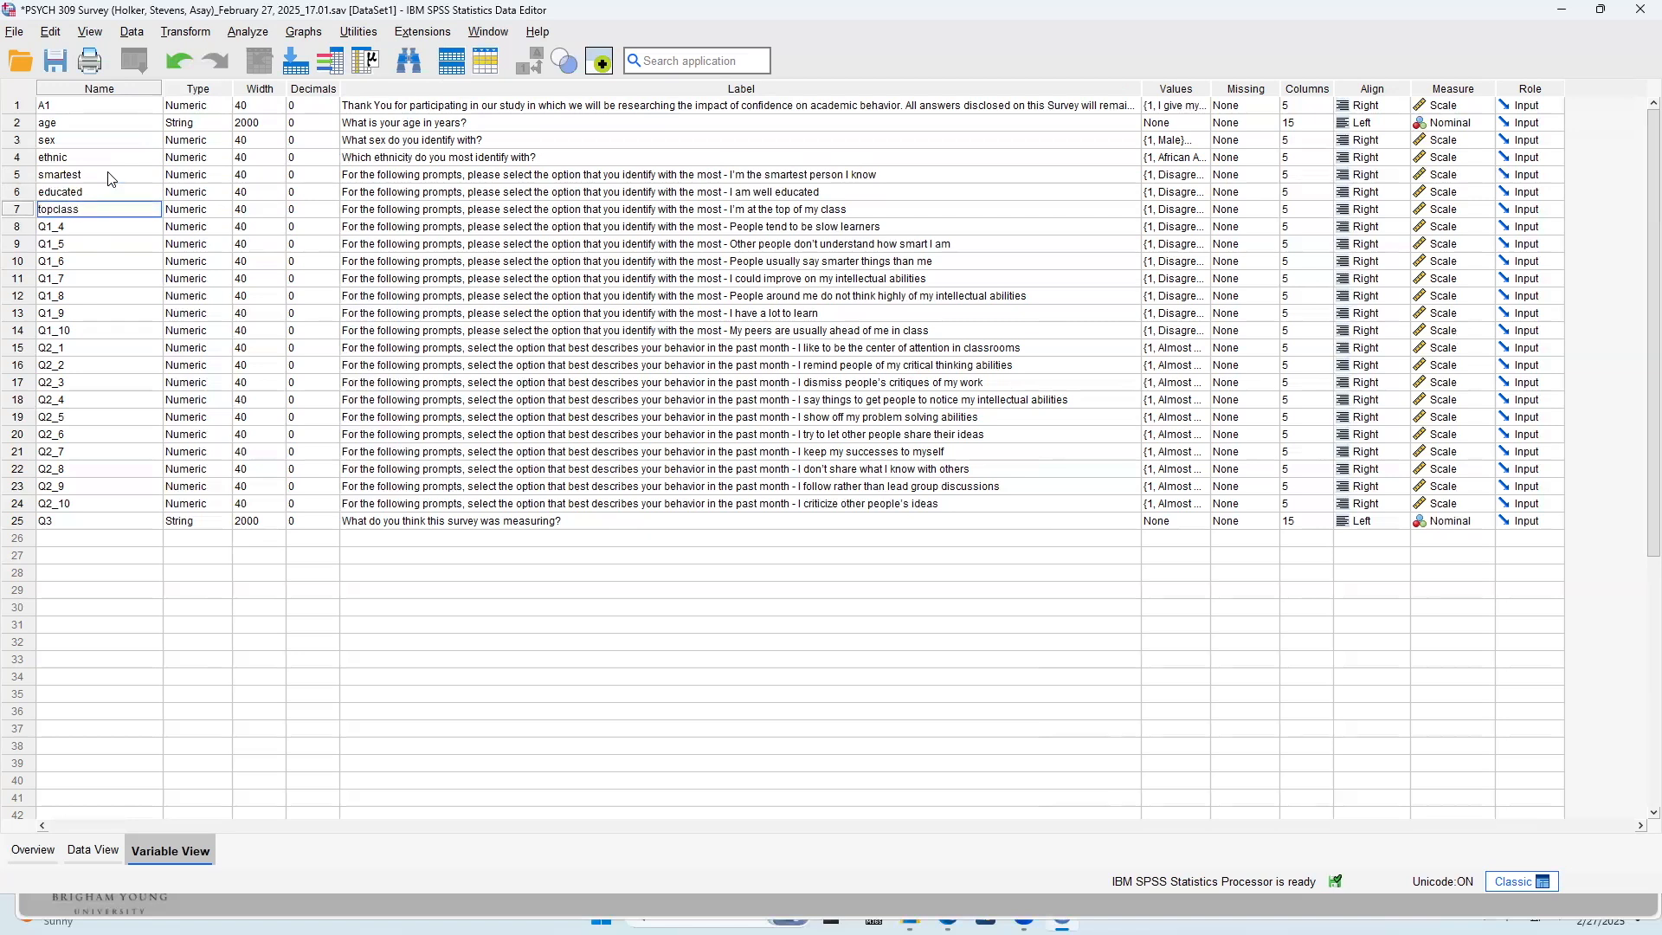
pyautogui.press('Return')
pyautogui.write('slowlearn')
pyautogui.press('Return')
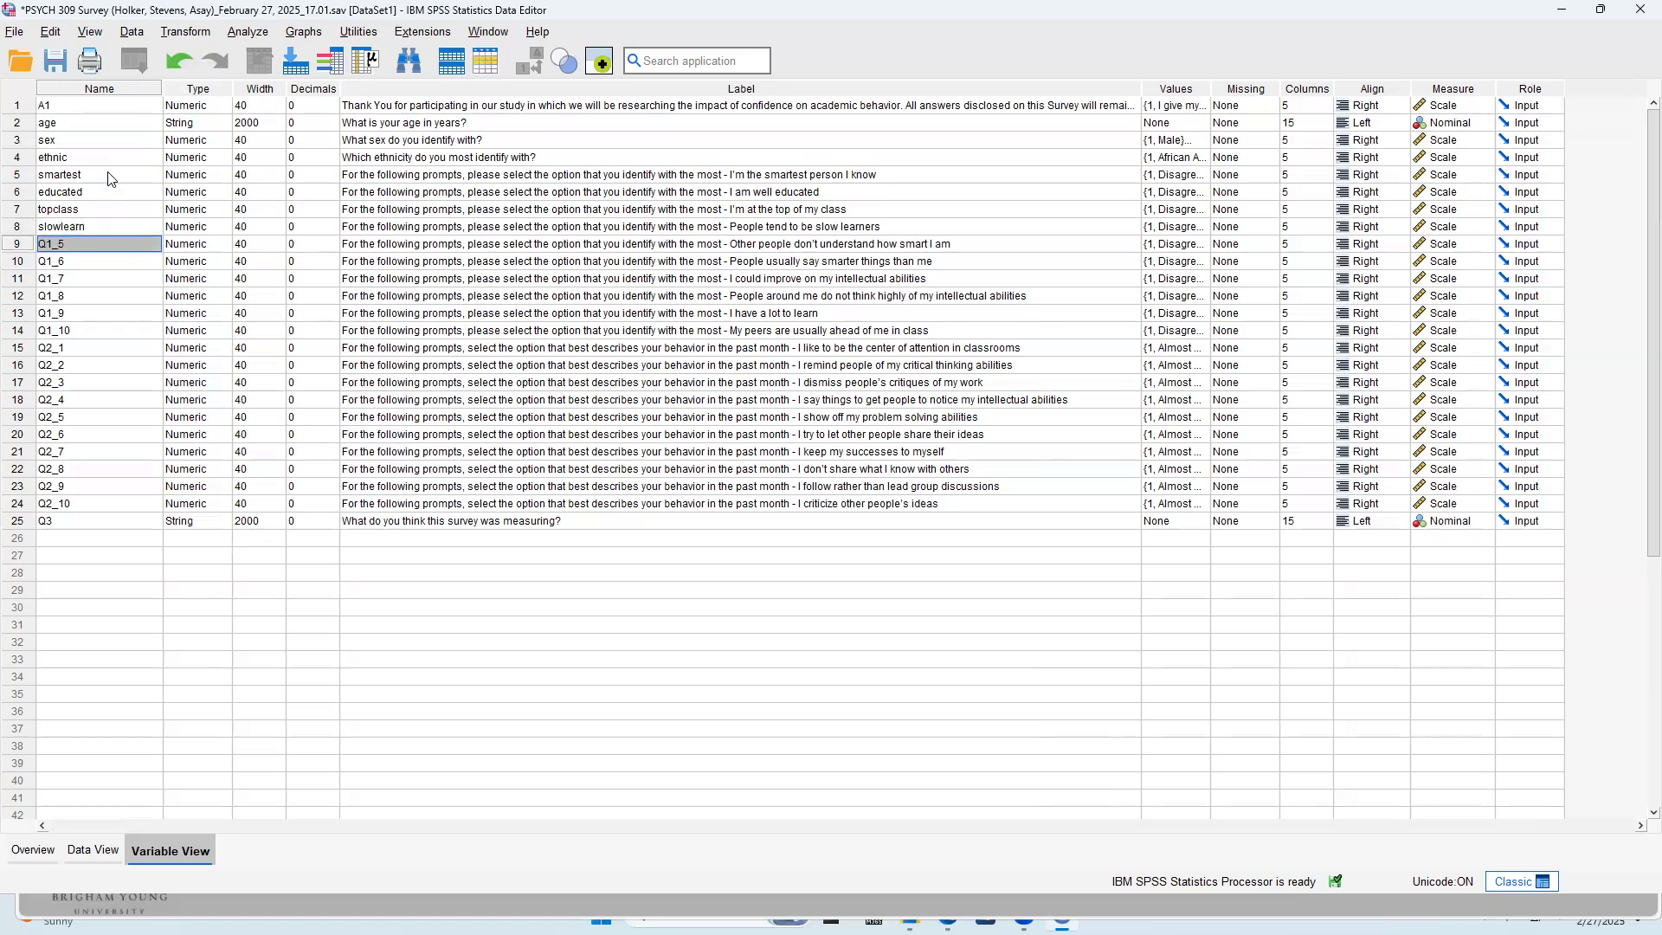
# Rename variable Q1_5 to understandsmart and variable Q1_6 to saysmart_n
pyautogui.write('understandsmart')
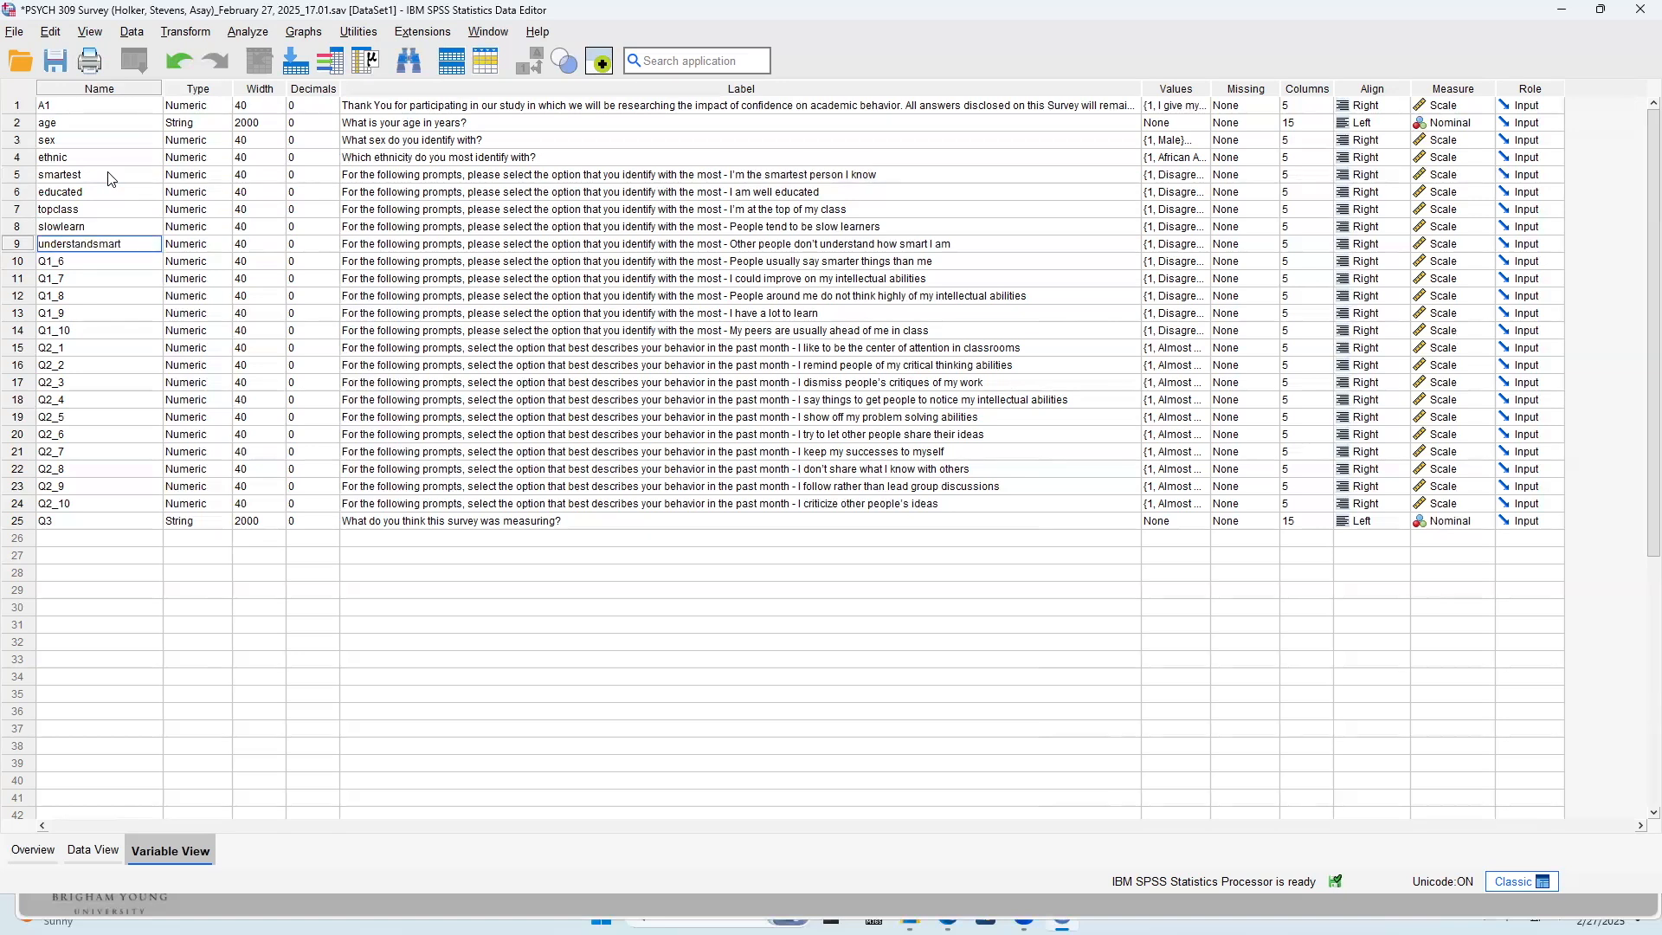
pyautogui.press('Return')
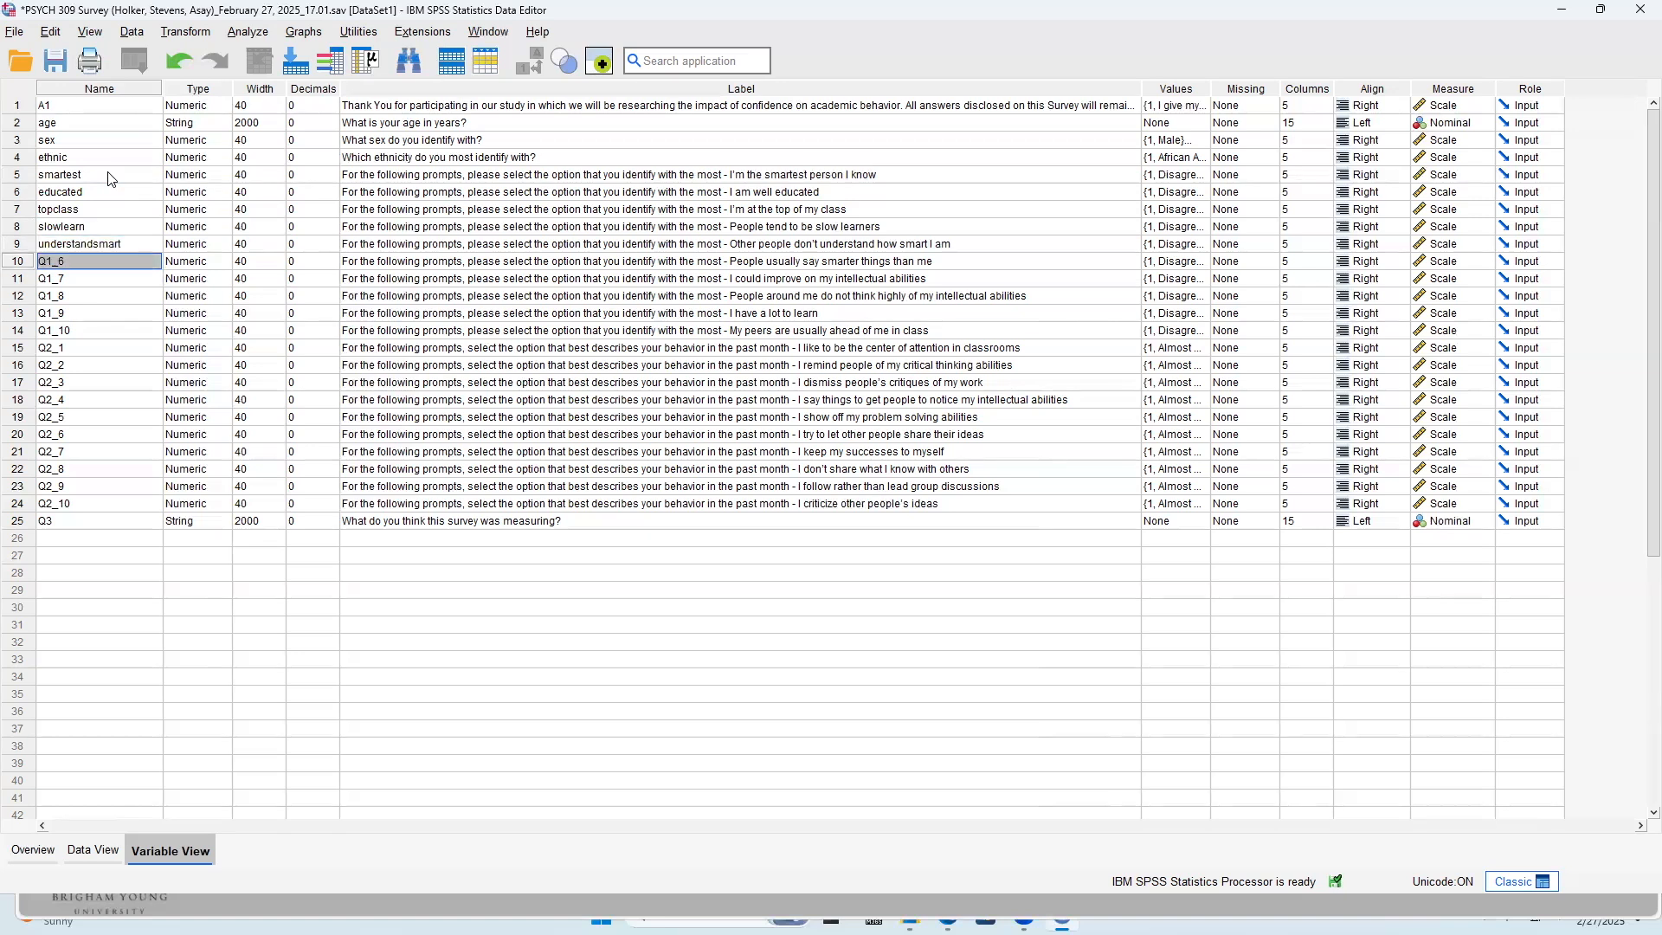
pyautogui.write('saysmart_n')
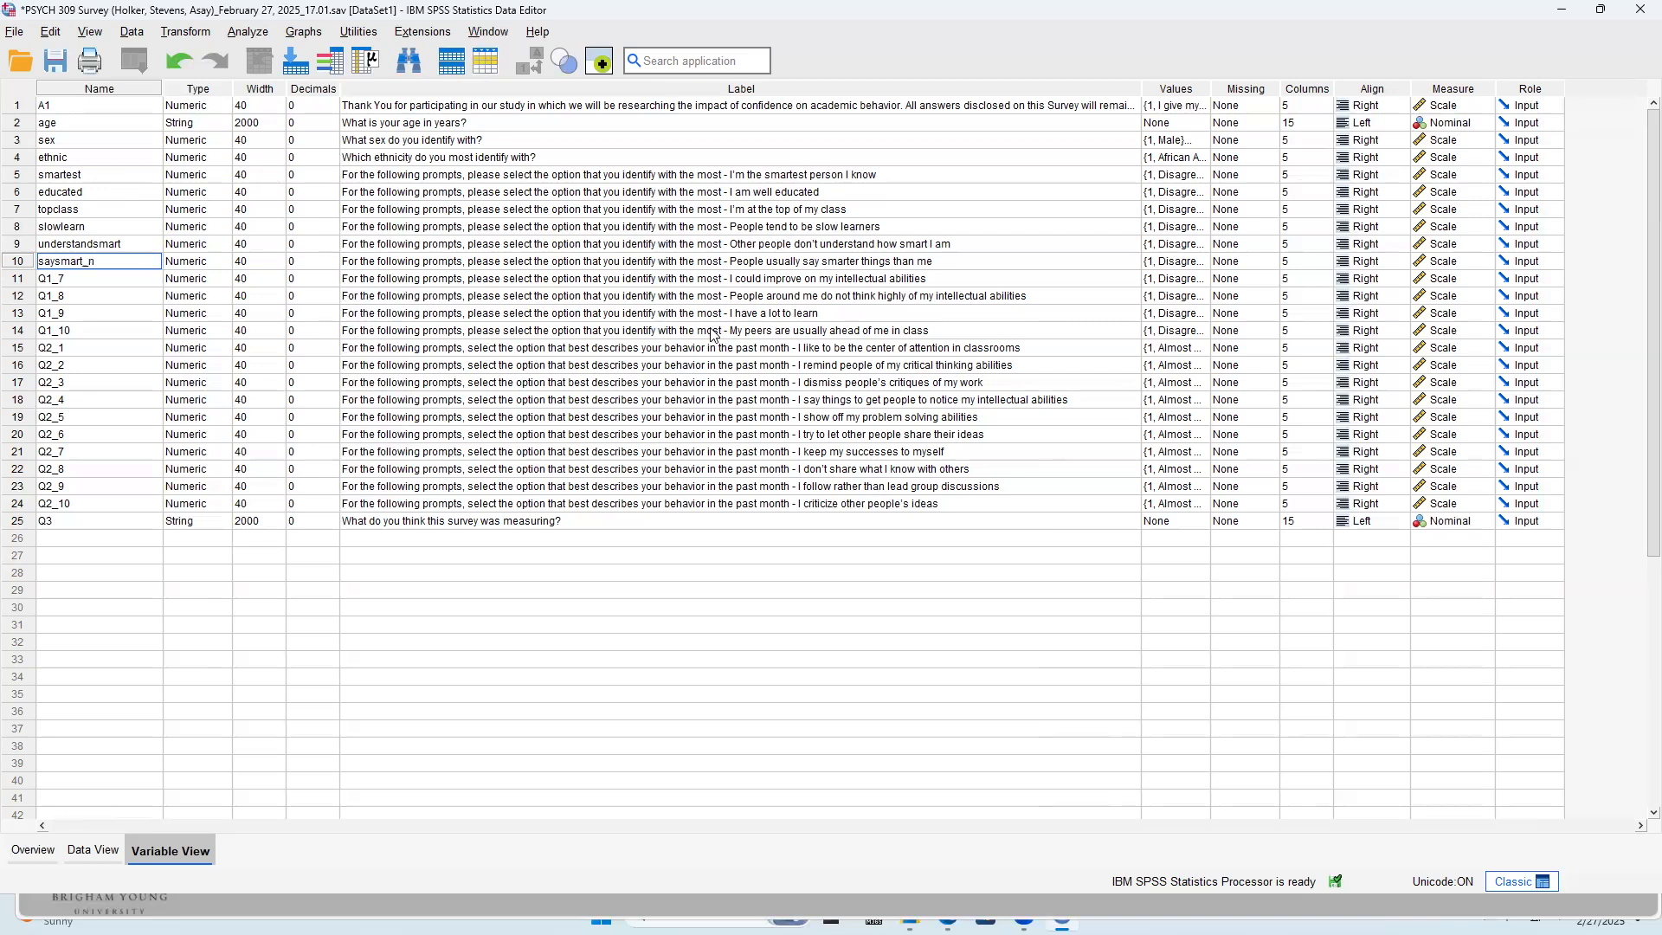
pyautogui.press('Return')
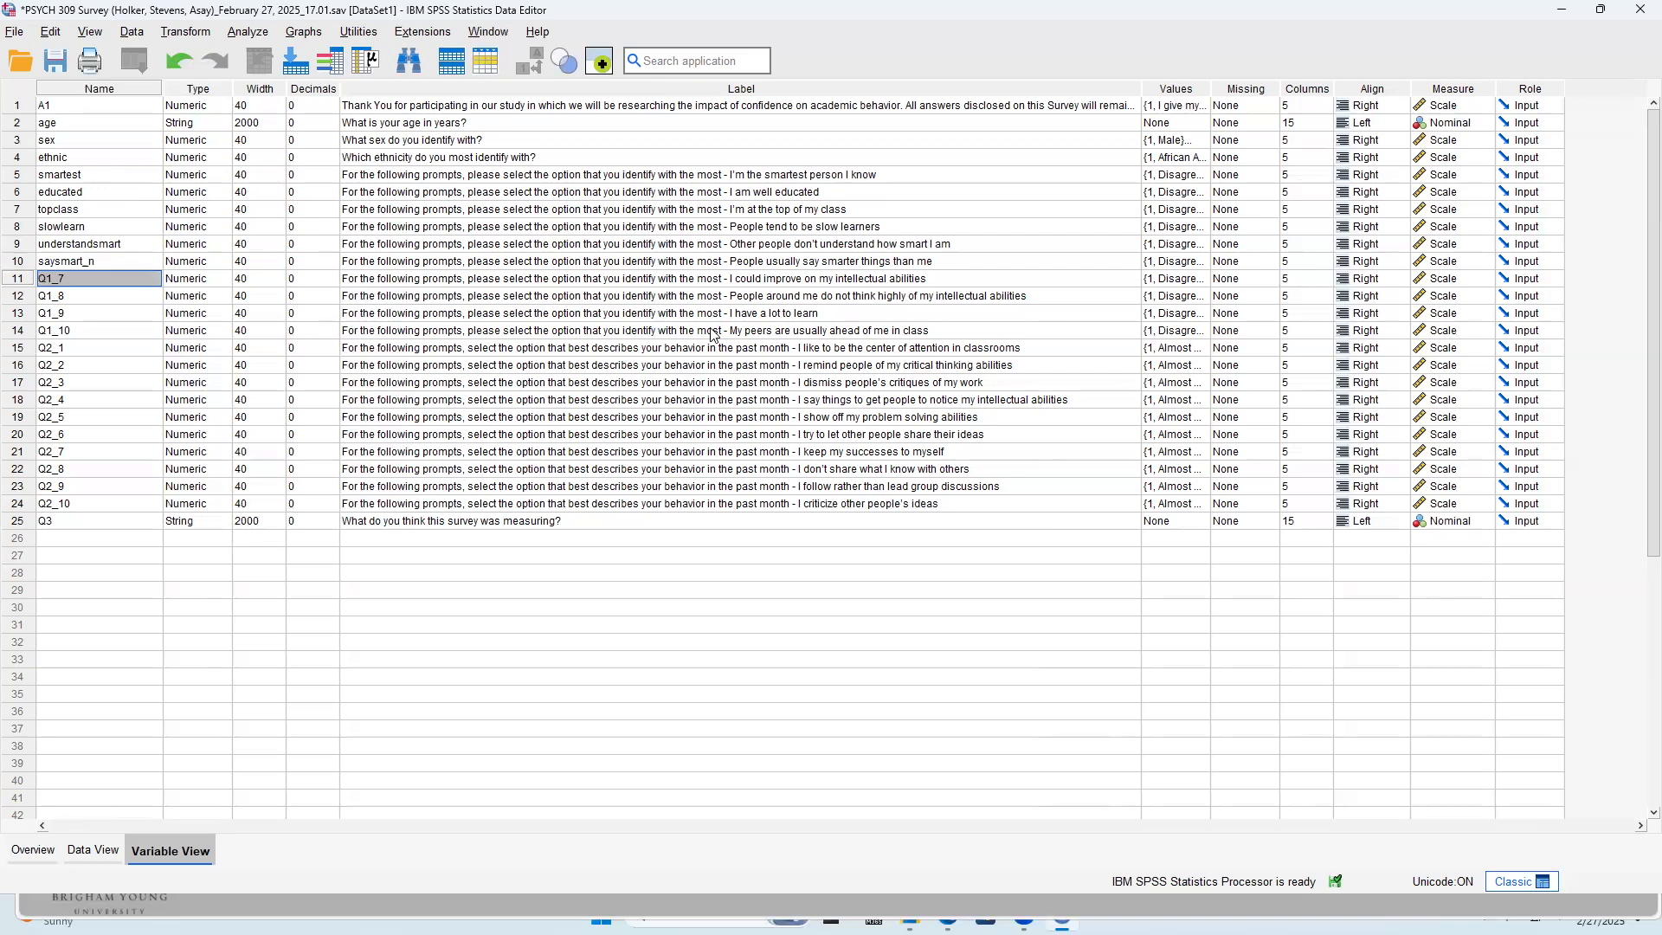
# Rename variable Q1_7 to abilities_n and variable Q1_8 to thinkhigh_n
pyautogui.write('abilities_n')
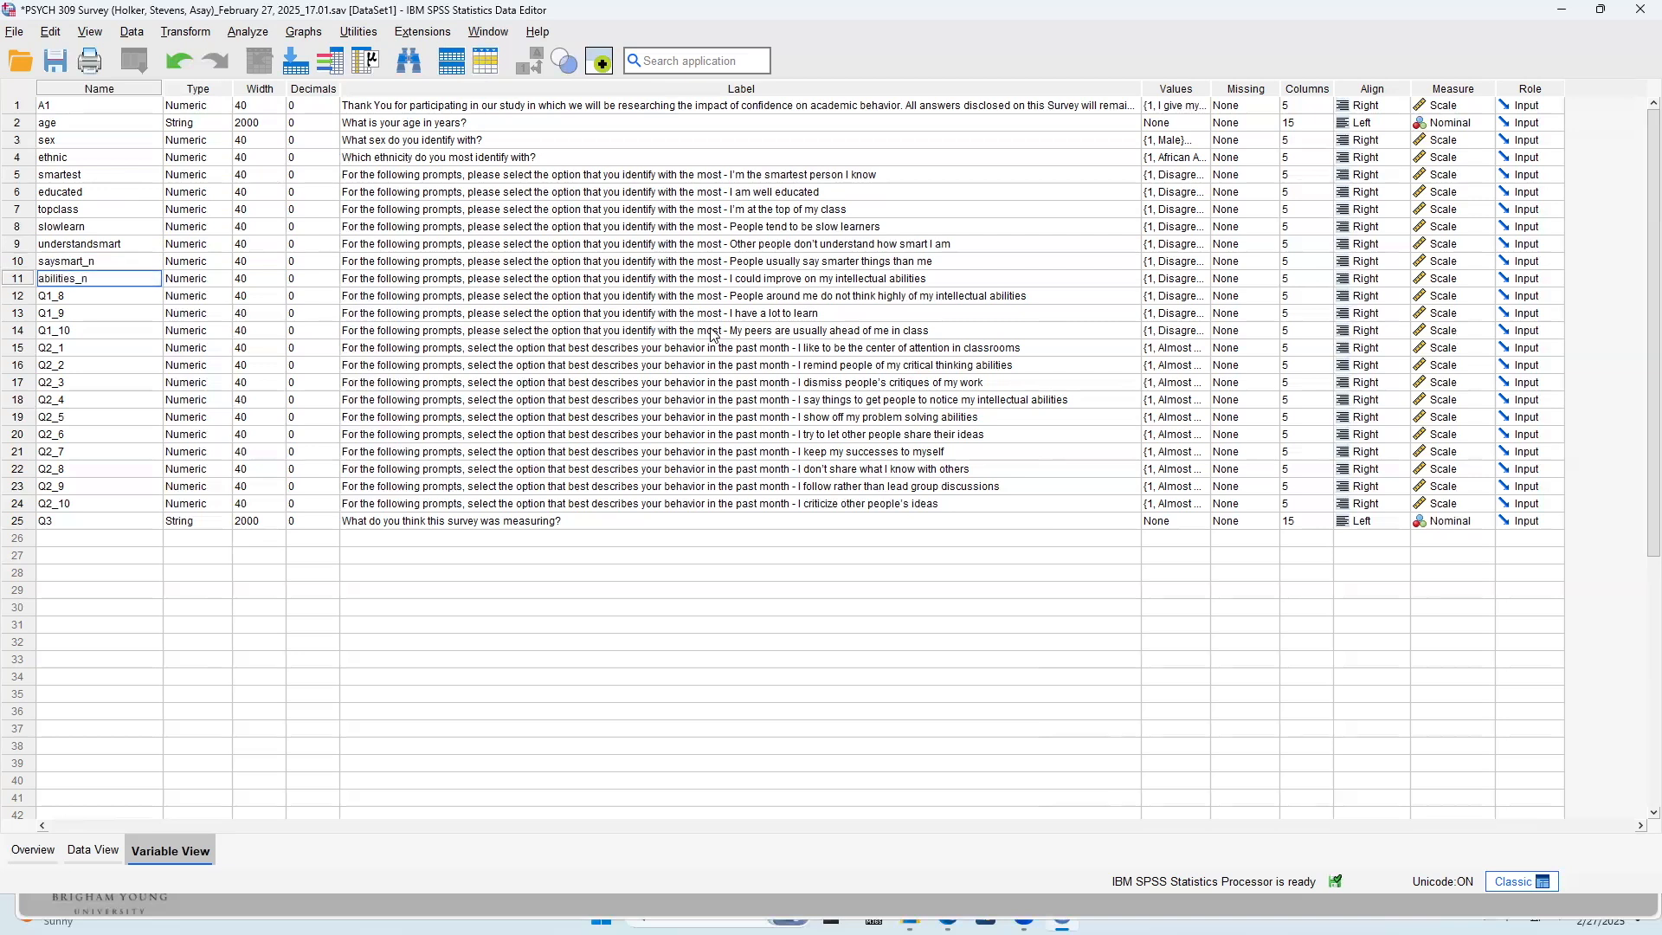
pyautogui.press('Return')
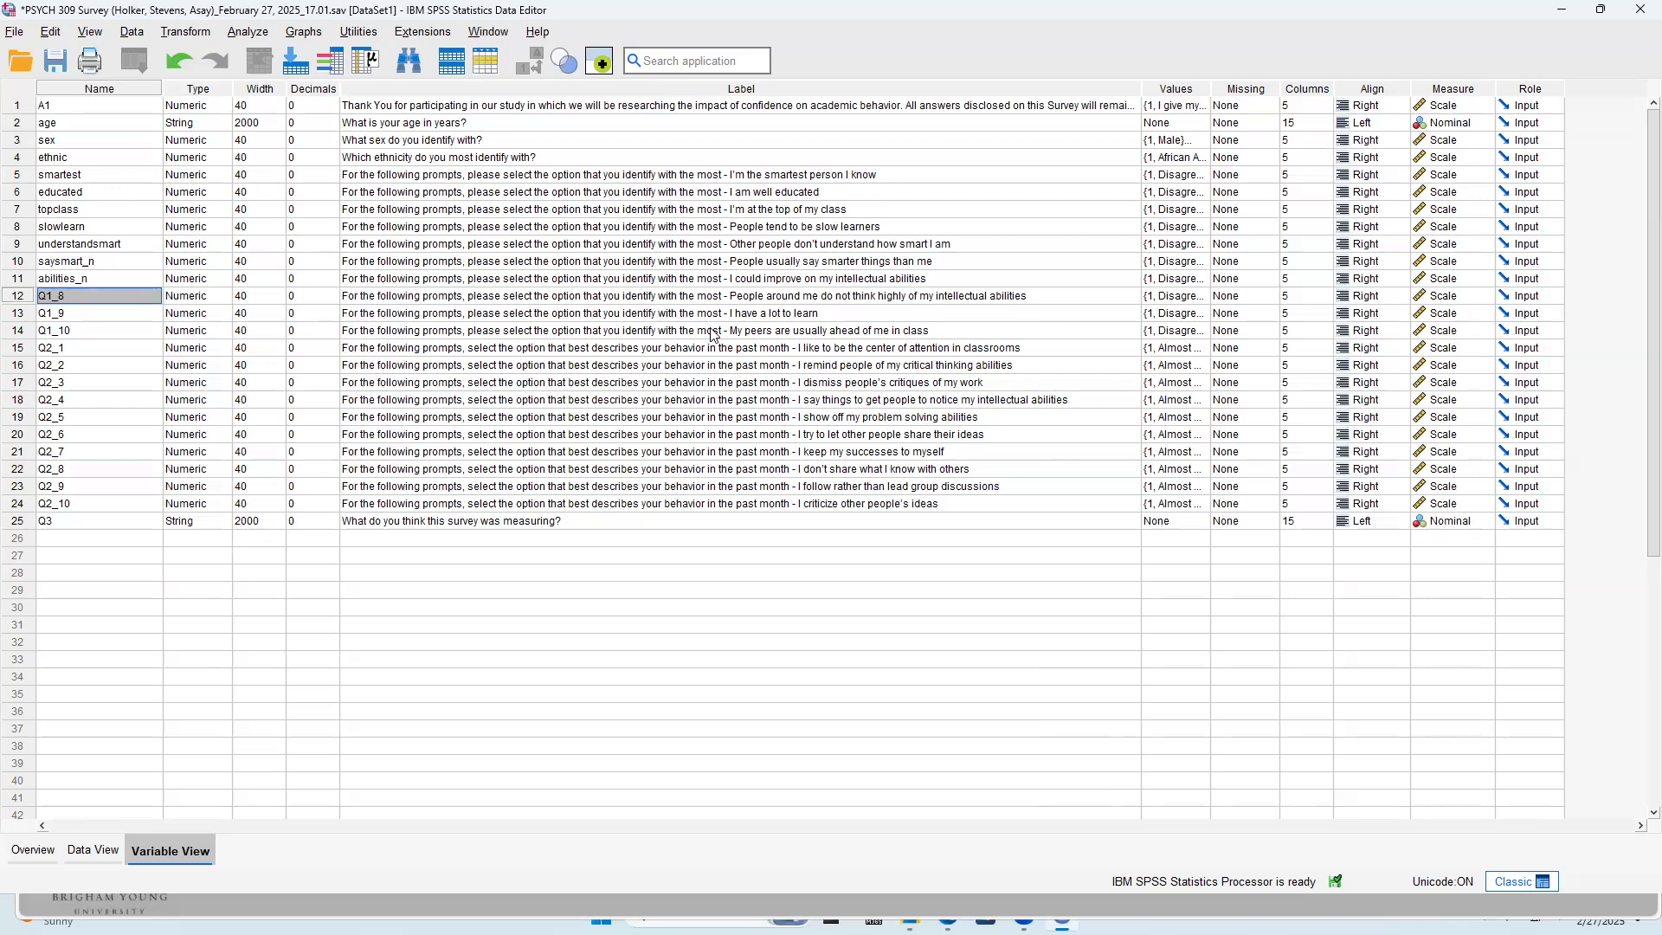
pyautogui.write('thinkhigh_')
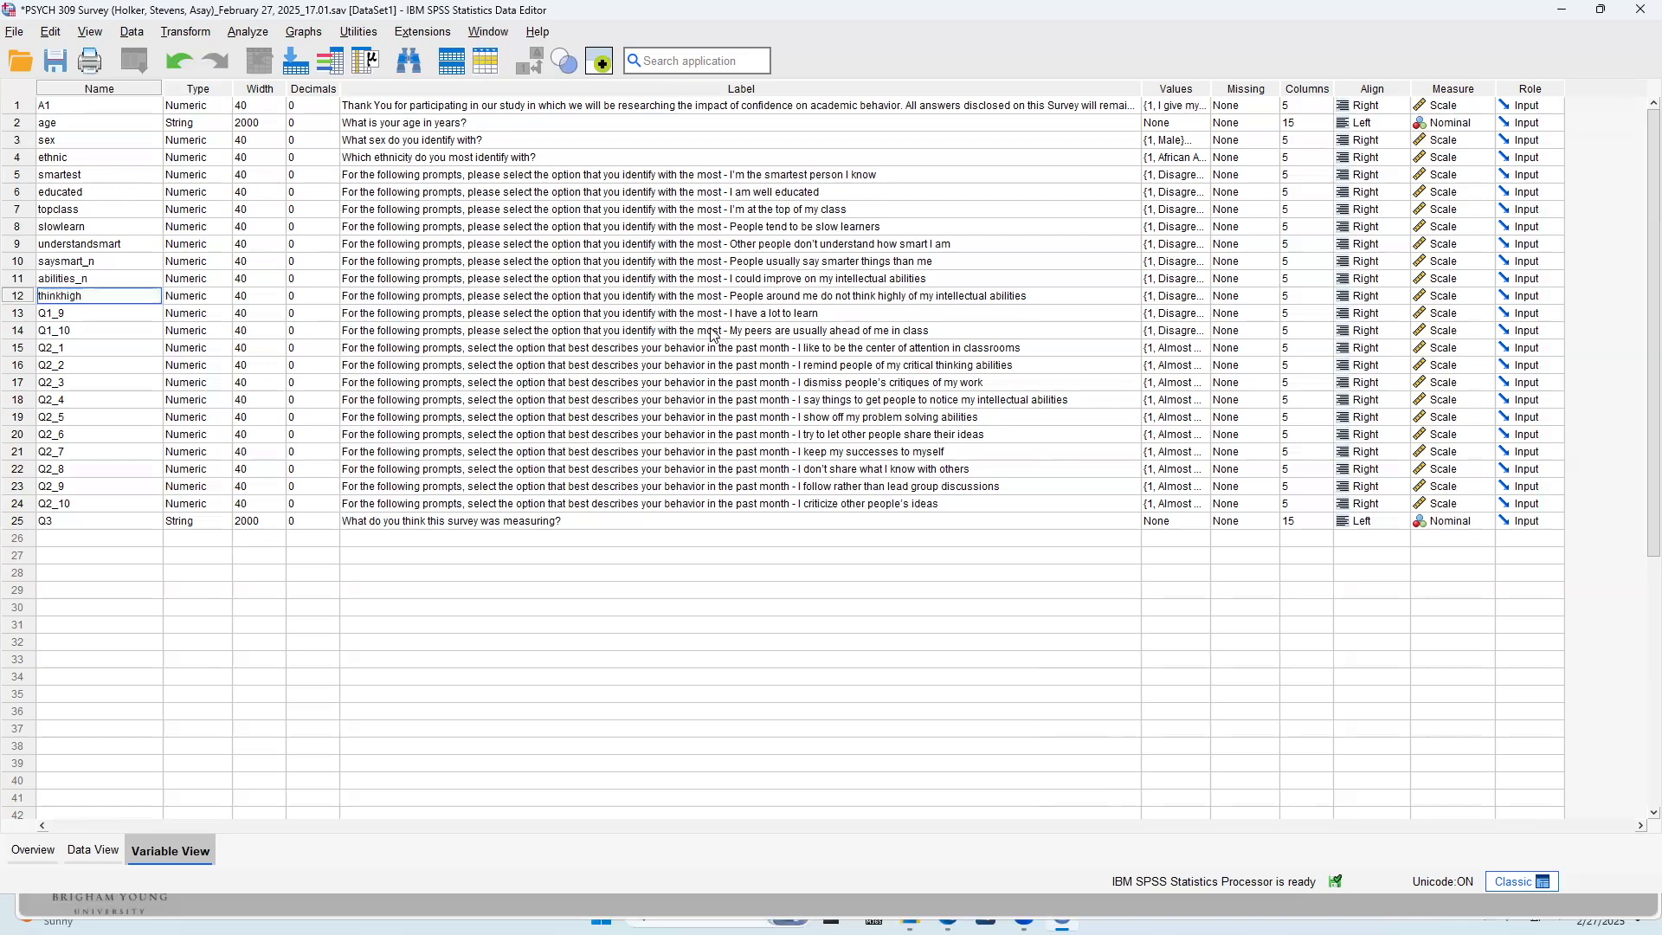
pyautogui.write('n')
pyautogui.press('Return')
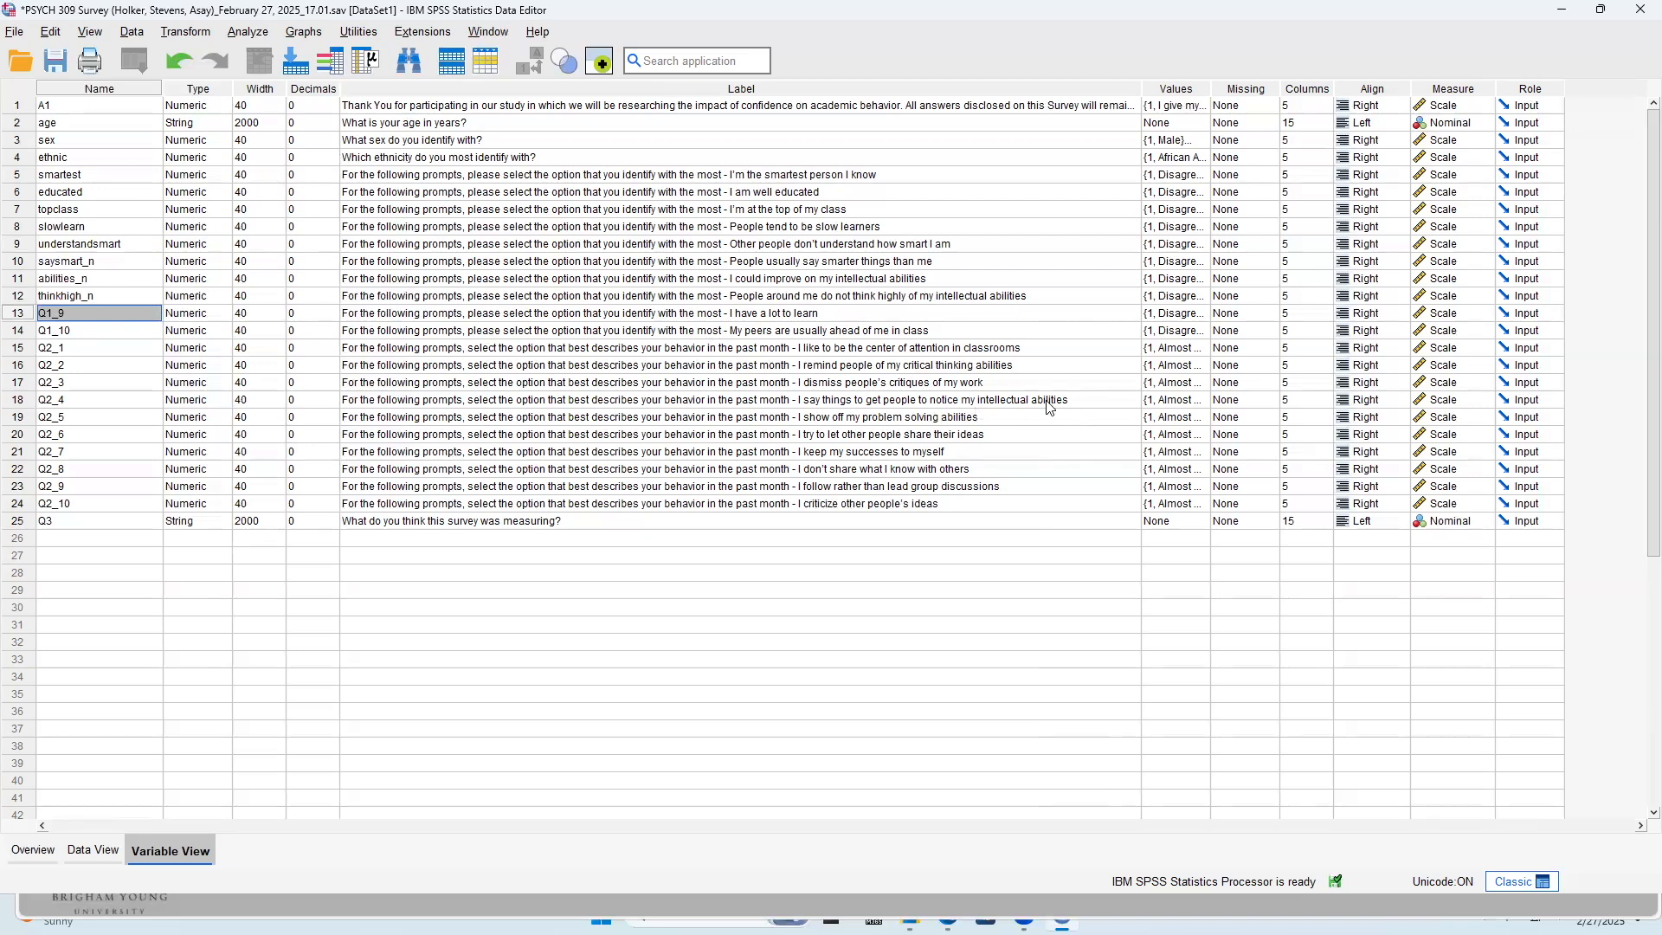
pyautogui.write('pe')
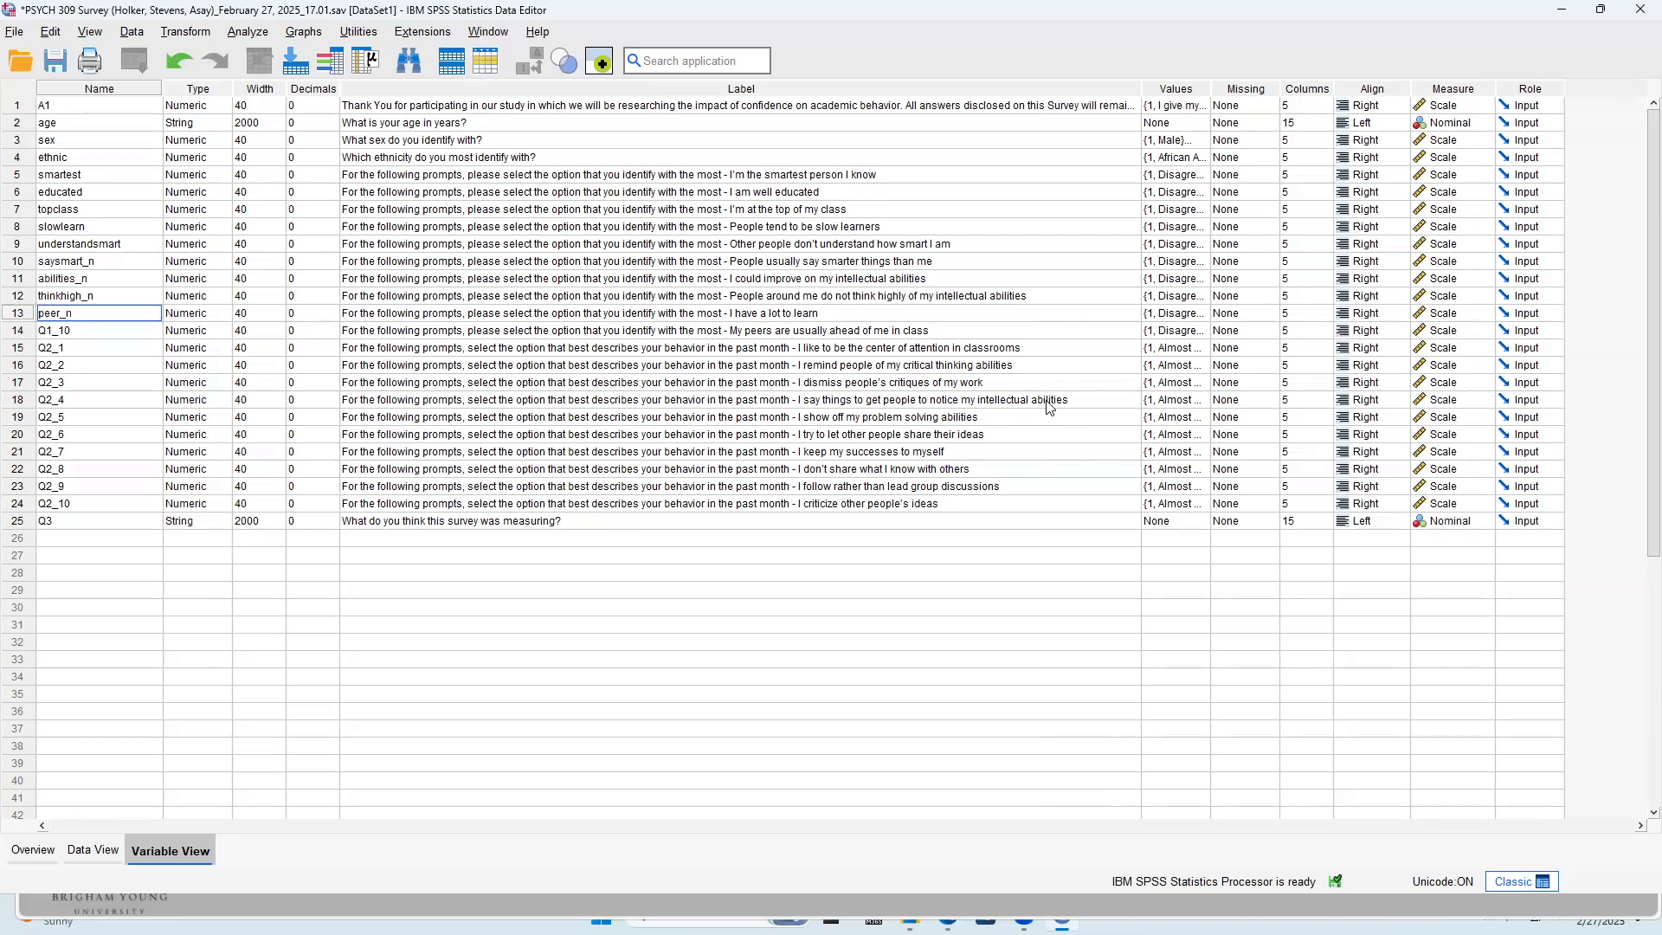
pyautogui.write('er_n')
pyautogui.press('Return')
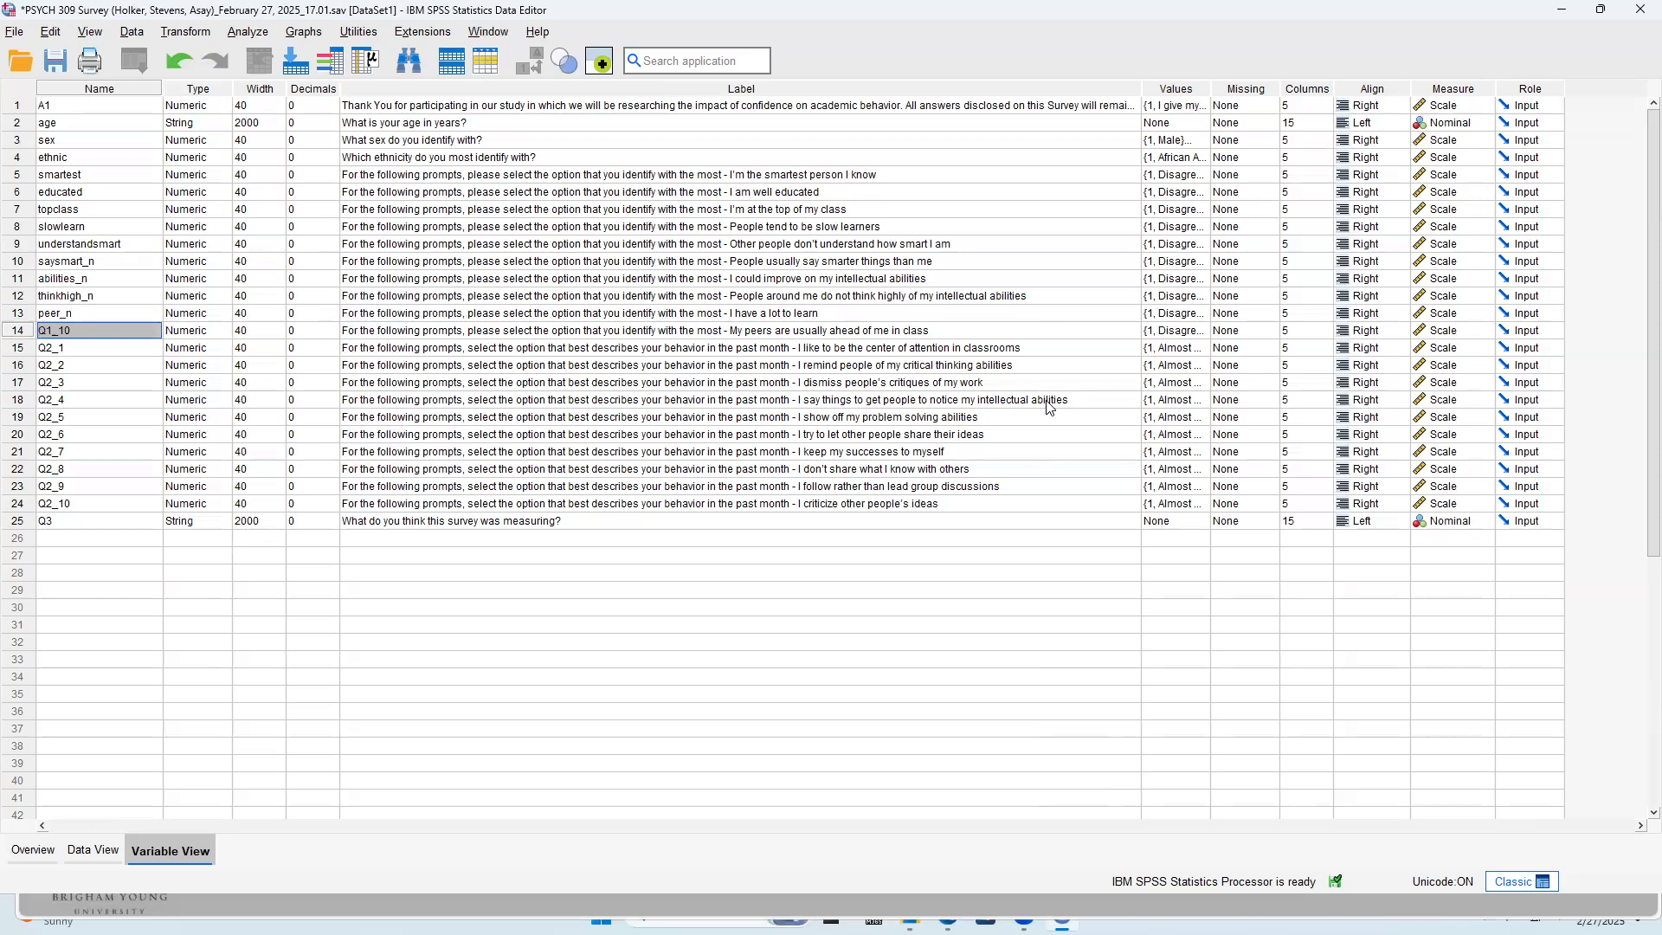
# Name the "I have a lot to learn" variable in row 13 lotlearn_n and rename Q1_10 to peer_n
pyautogui.press('Up')
pyautogui.write('lotle')
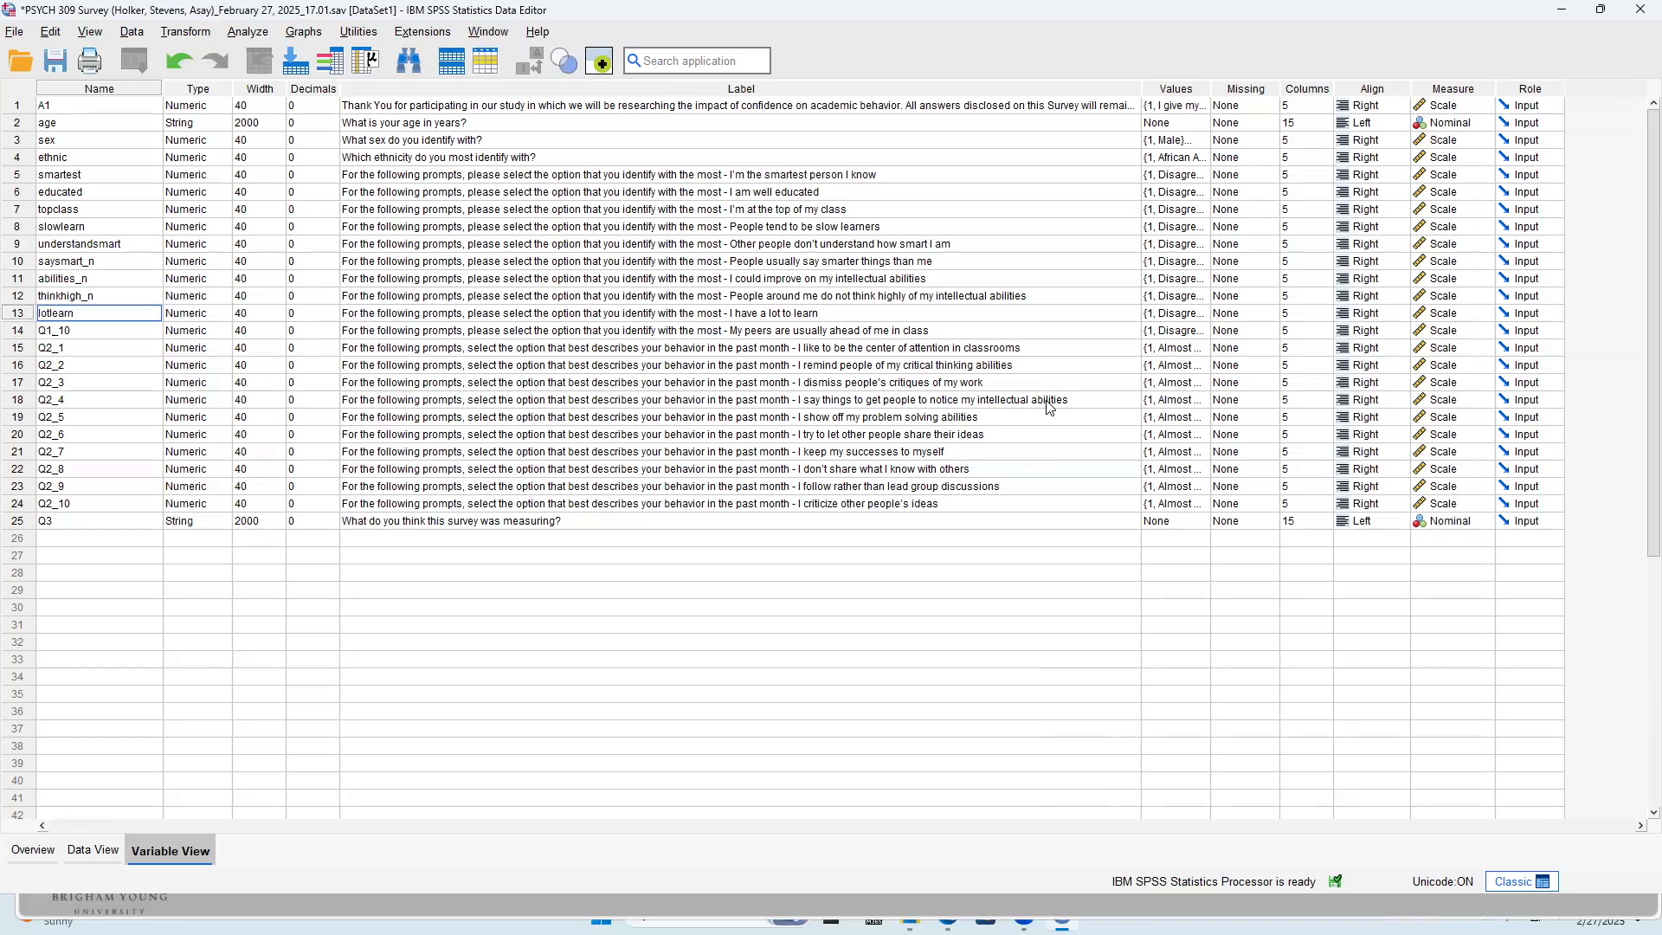
pyautogui.press('Return')
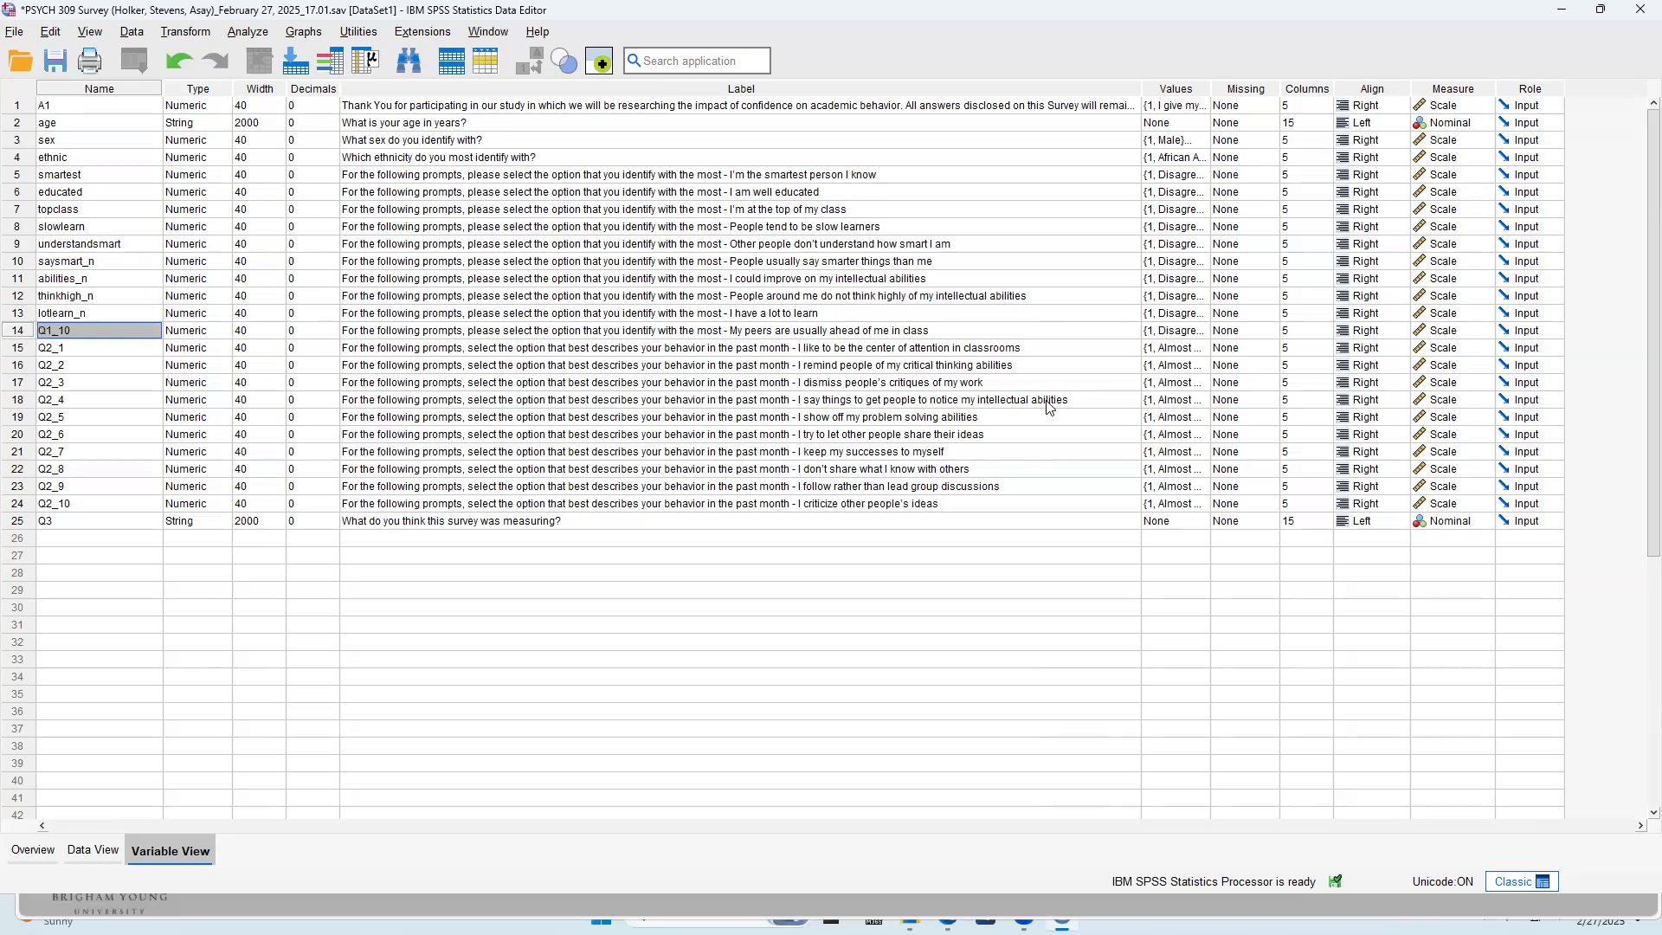
pyautogui.write('peer_N')
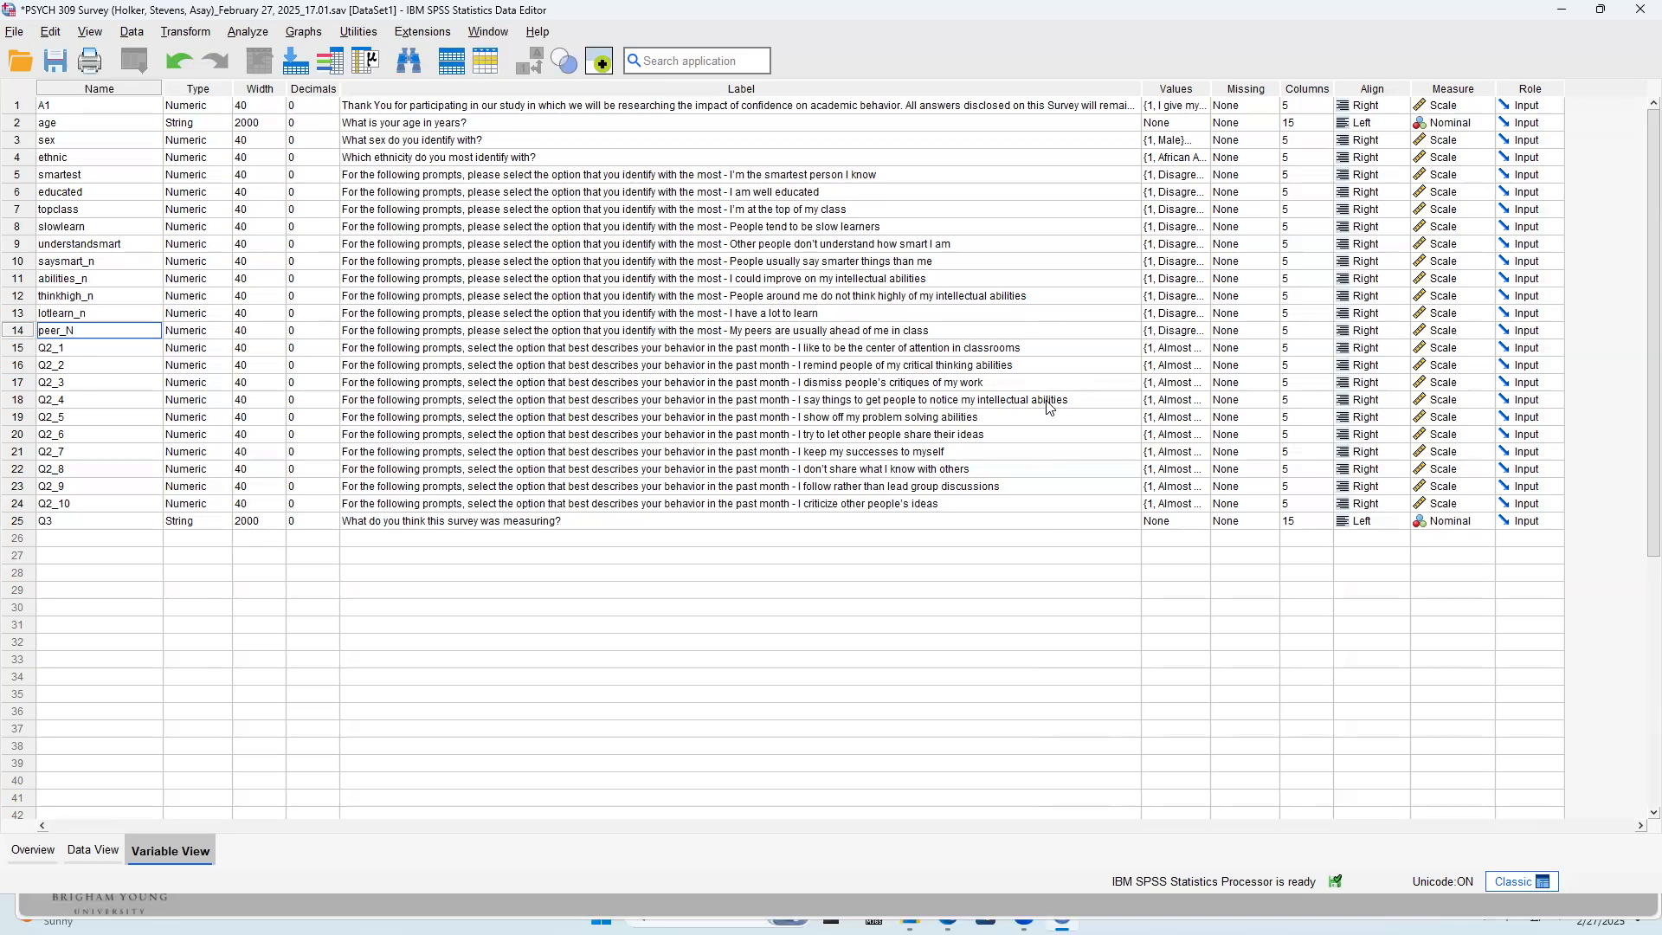
pyautogui.press('Return')
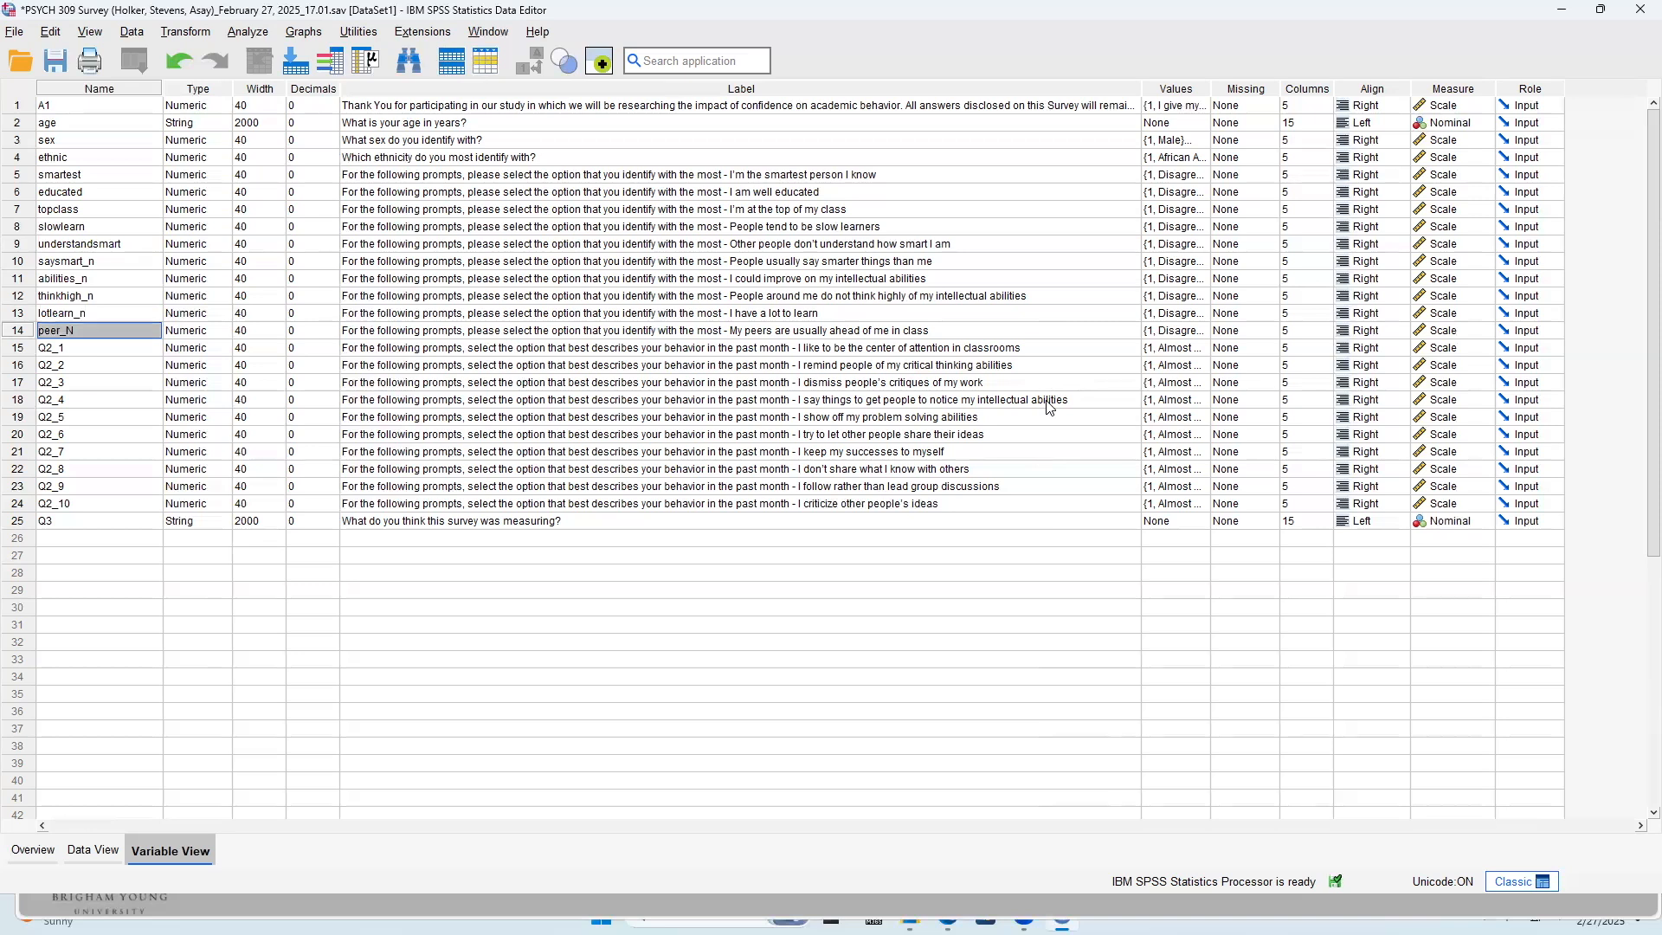
pyautogui.write('peer')
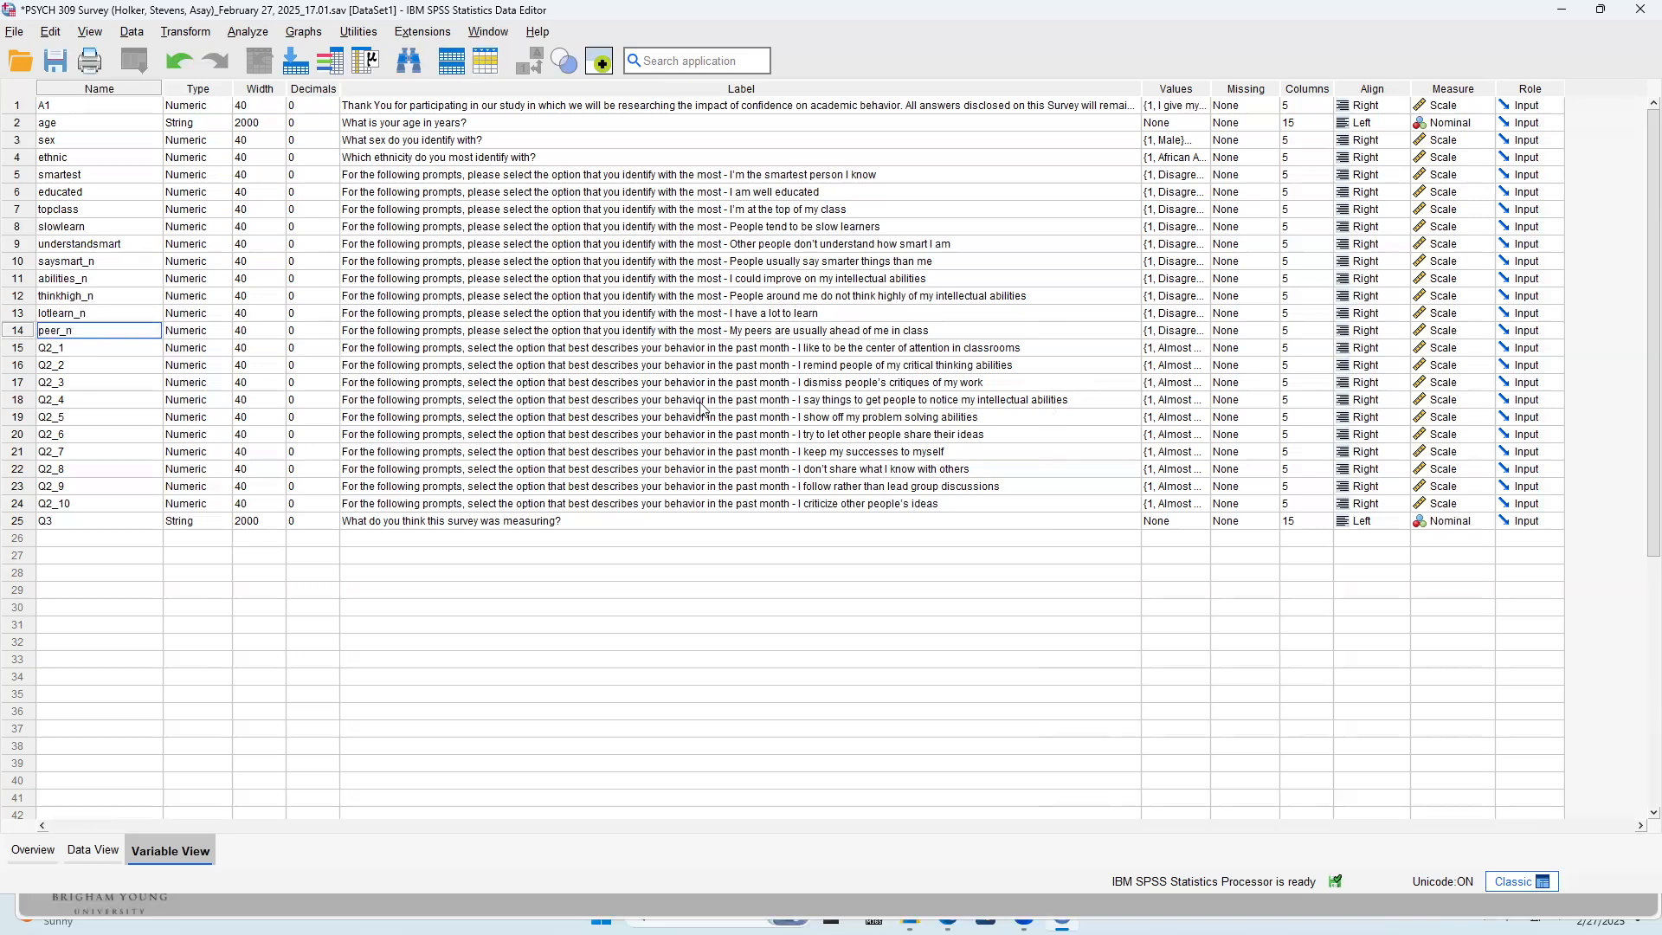
# Delete the behavior item variables Q2_1 through Q2_10 in rows 15 to 24 from the dataset
pyautogui.moveTo(15, 352); pyautogui.dragTo(40, 493)
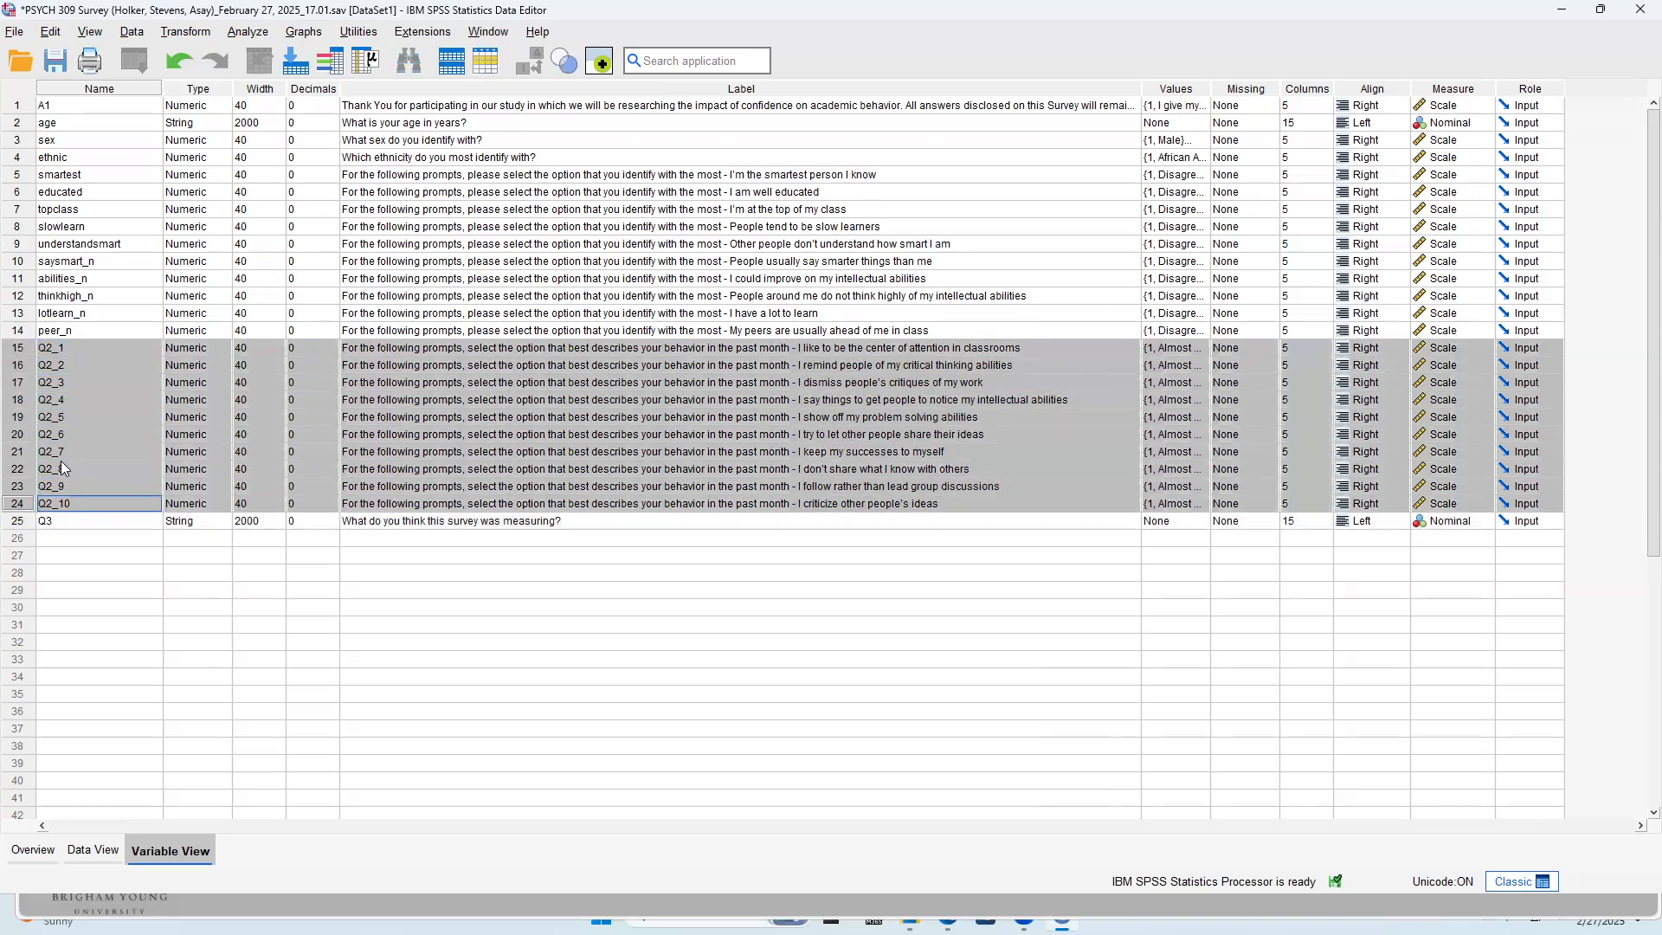
pyautogui.press('Delete')
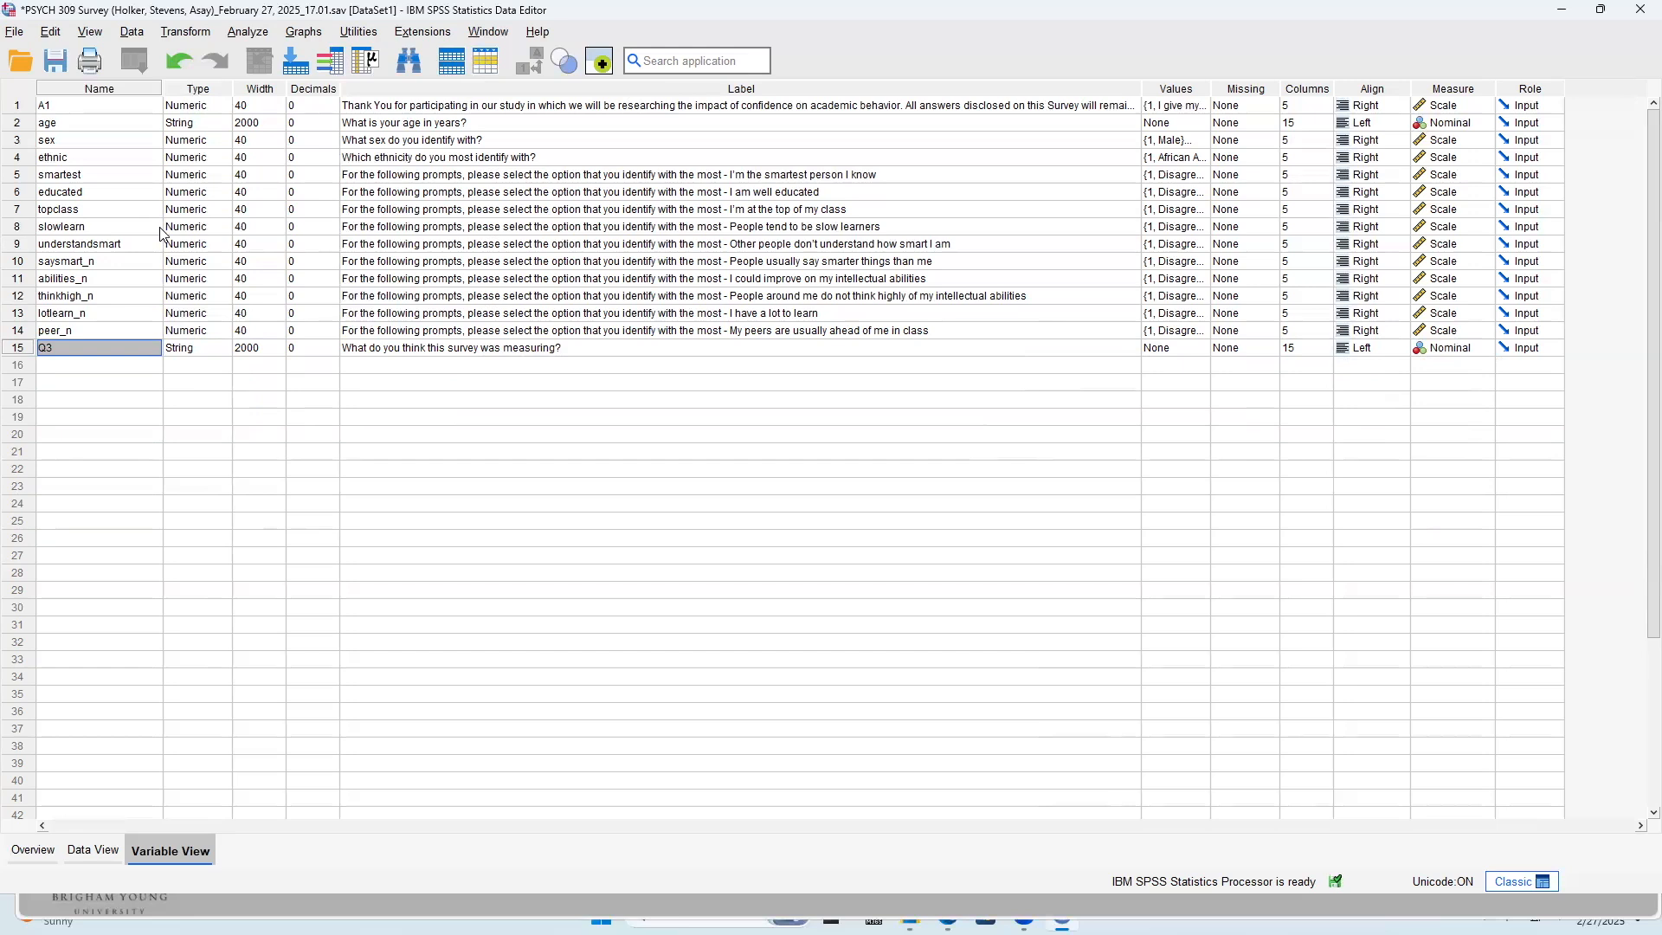
# Review the renamed items without the _n suffix, from smartest through understandsmart, against their question labels
pyautogui.click(94, 176)
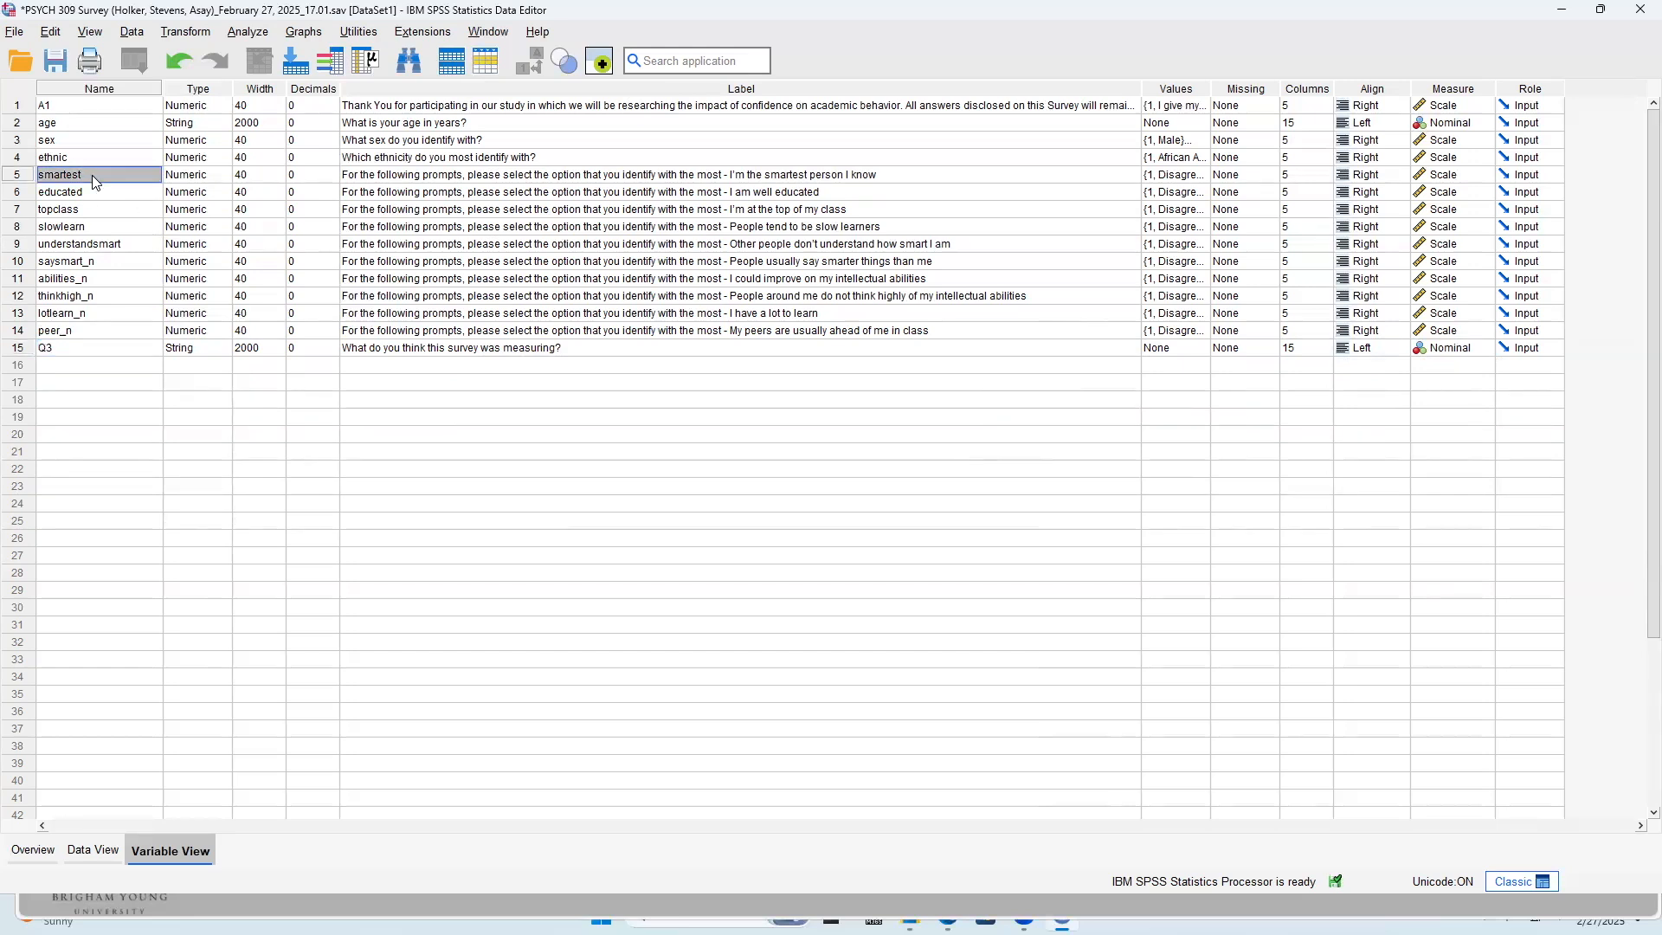
pyautogui.click(93, 210)
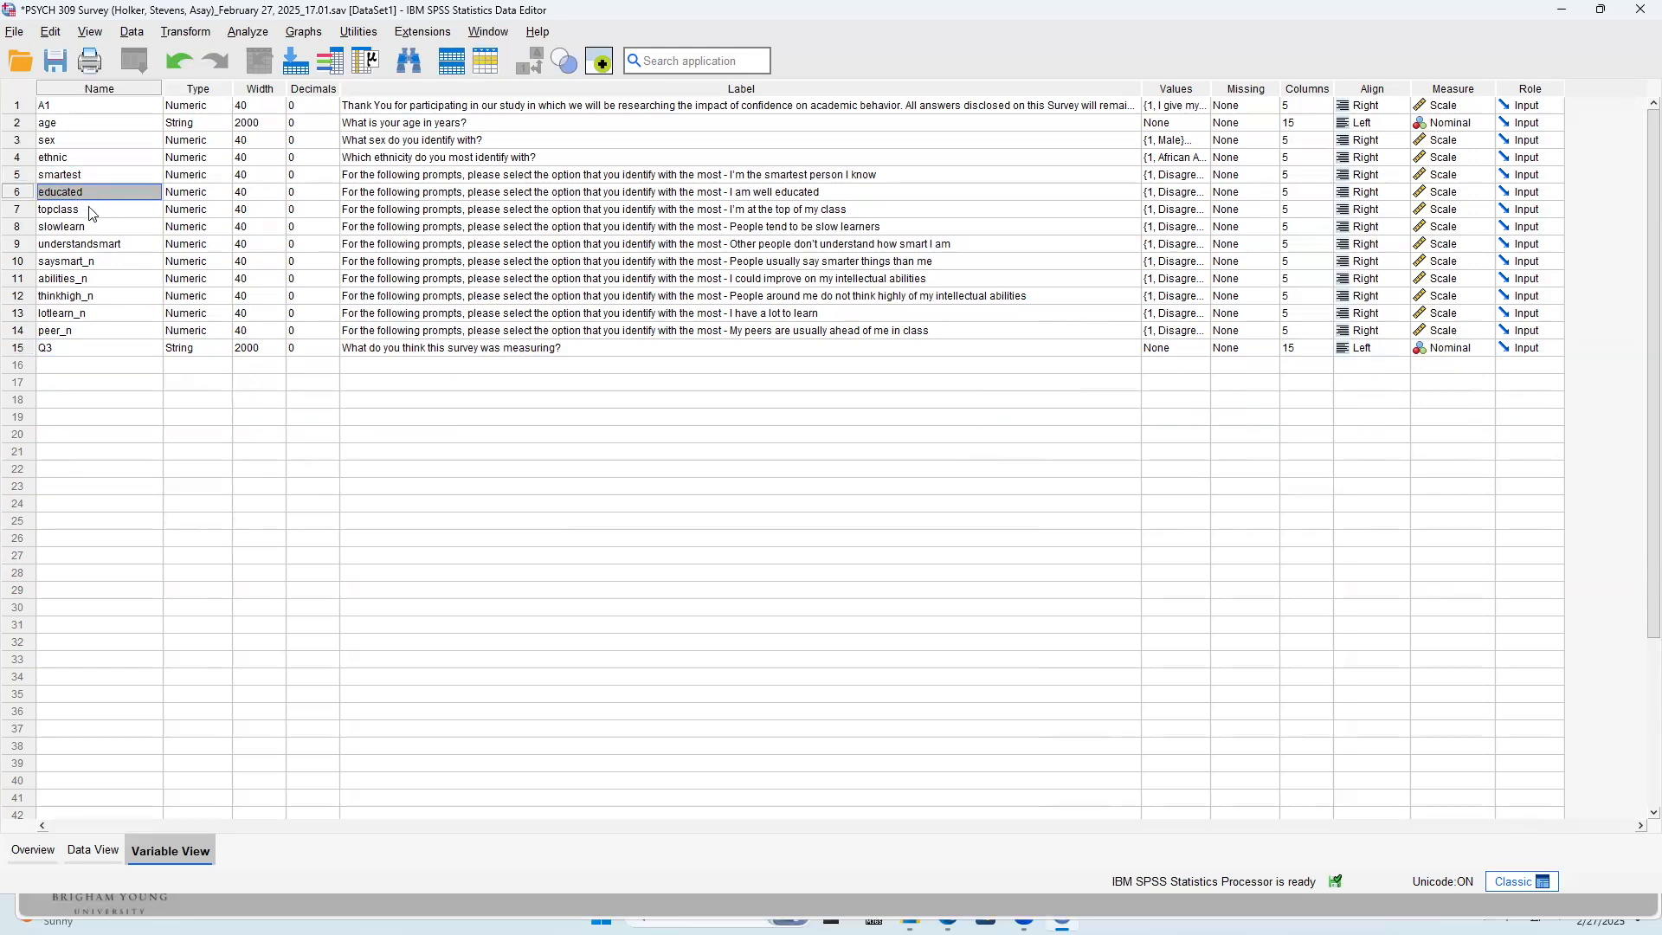
pyautogui.click(87, 227)
pyautogui.click(94, 243)
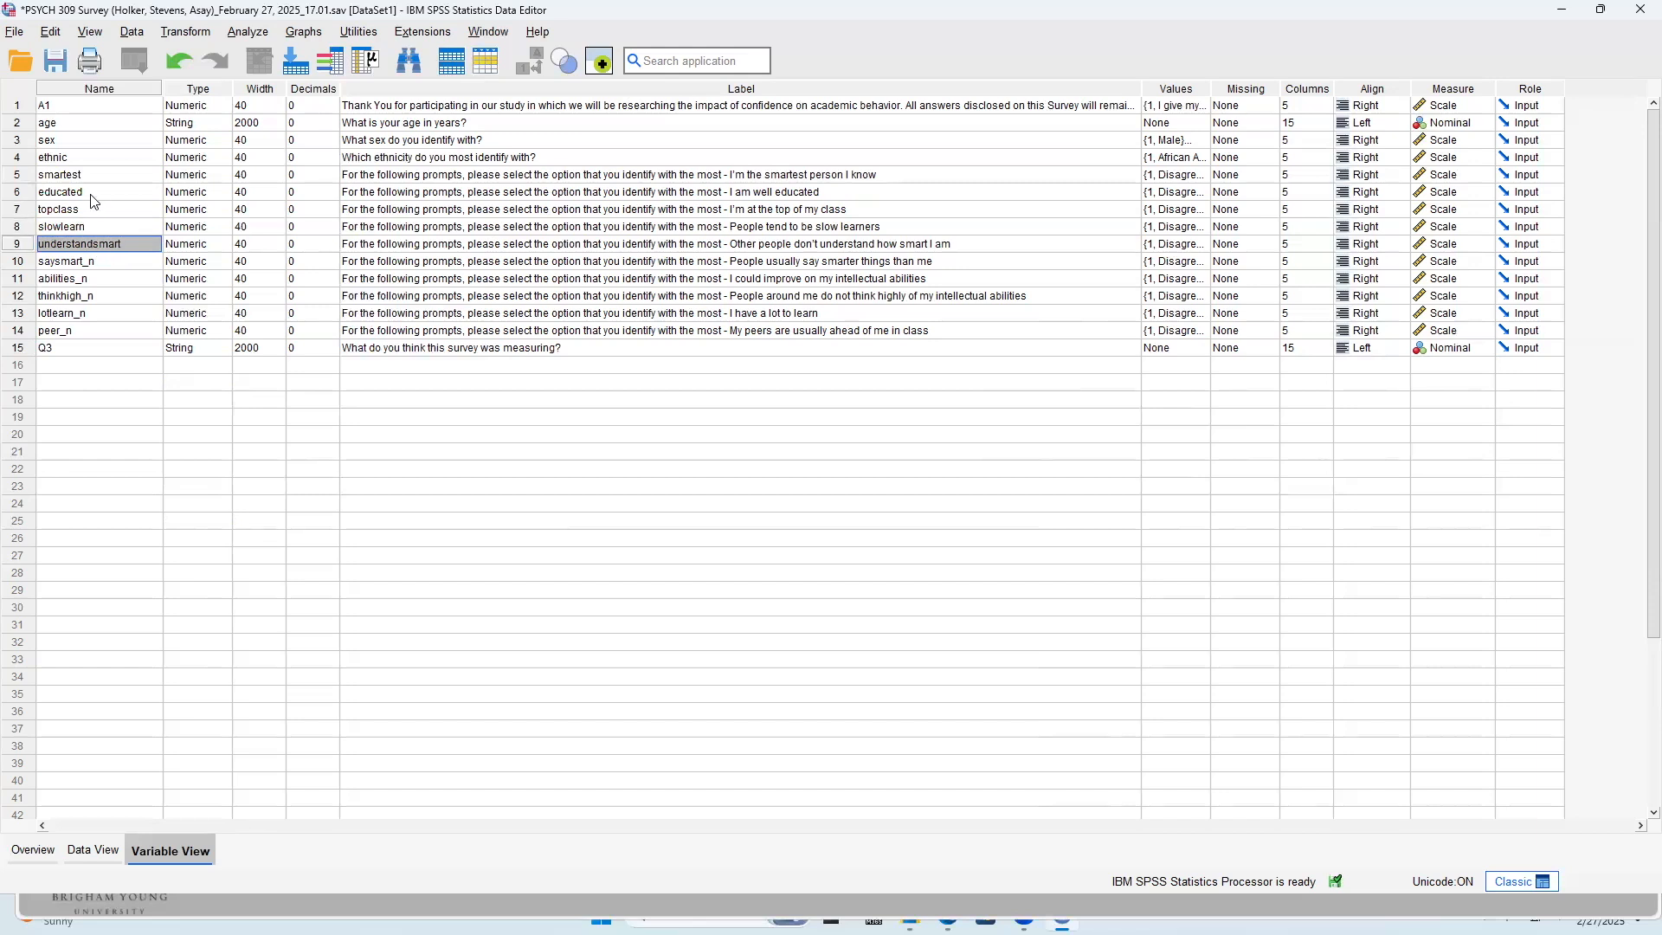
pyautogui.click(95, 176)
pyautogui.click(95, 192)
pyautogui.click(93, 211)
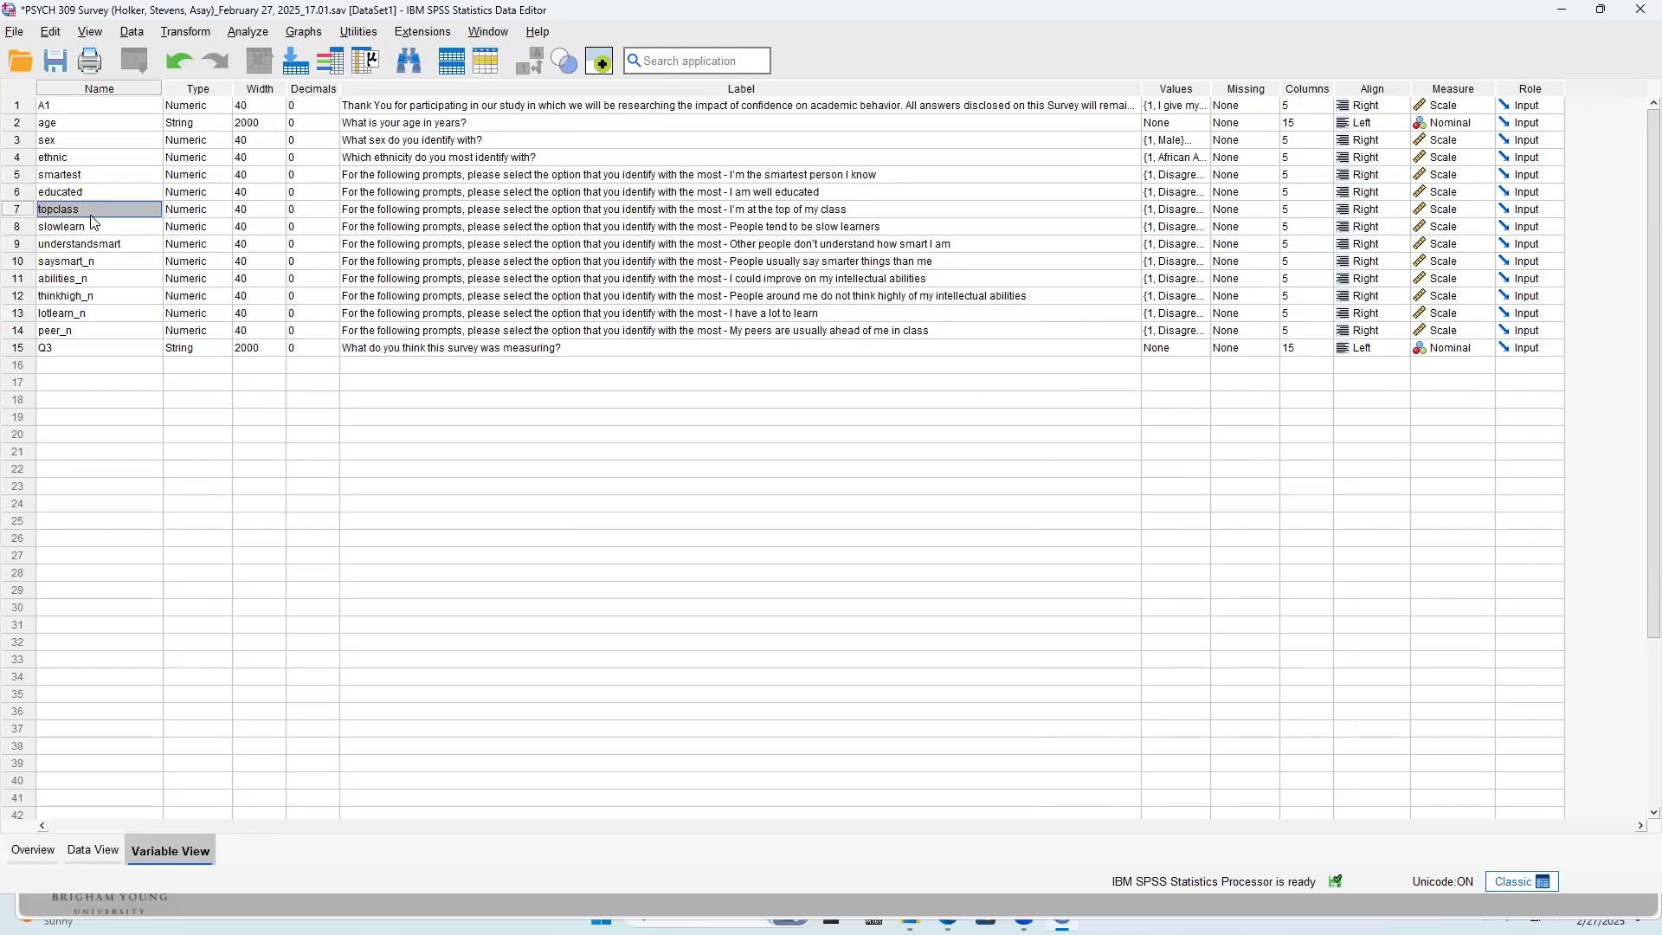
pyautogui.click(94, 228)
pyautogui.click(93, 244)
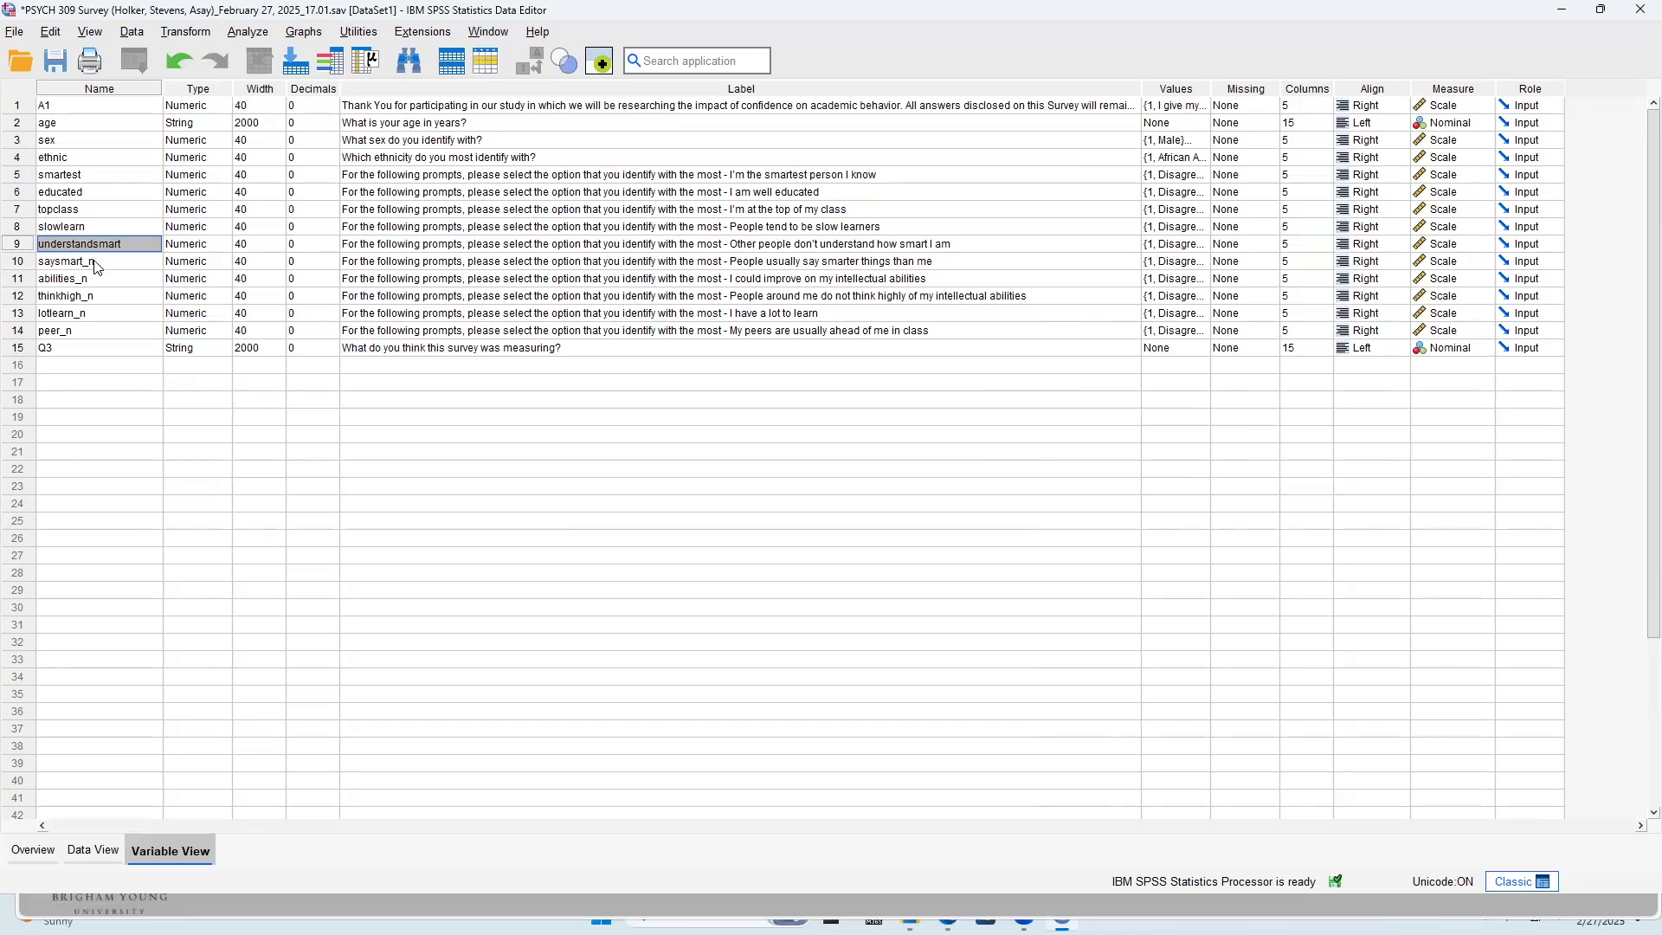
# Start Recode into Different Variables and locate the negatively worded items in its list of source variables
pyautogui.click(104, 261)
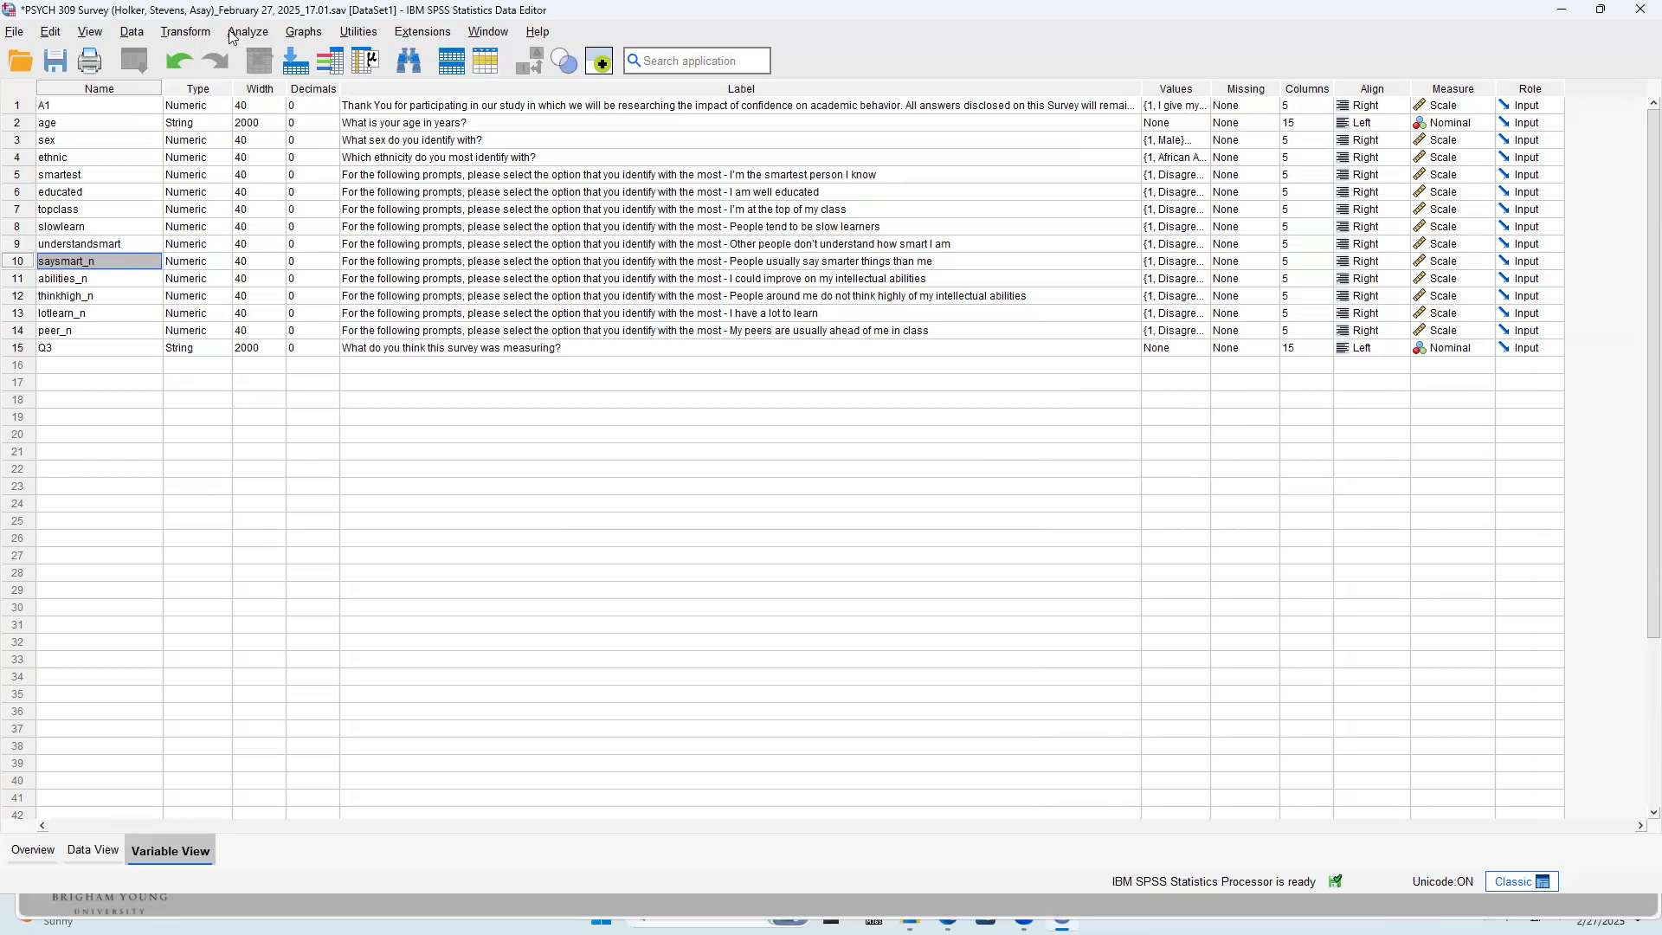
pyautogui.click(201, 35)
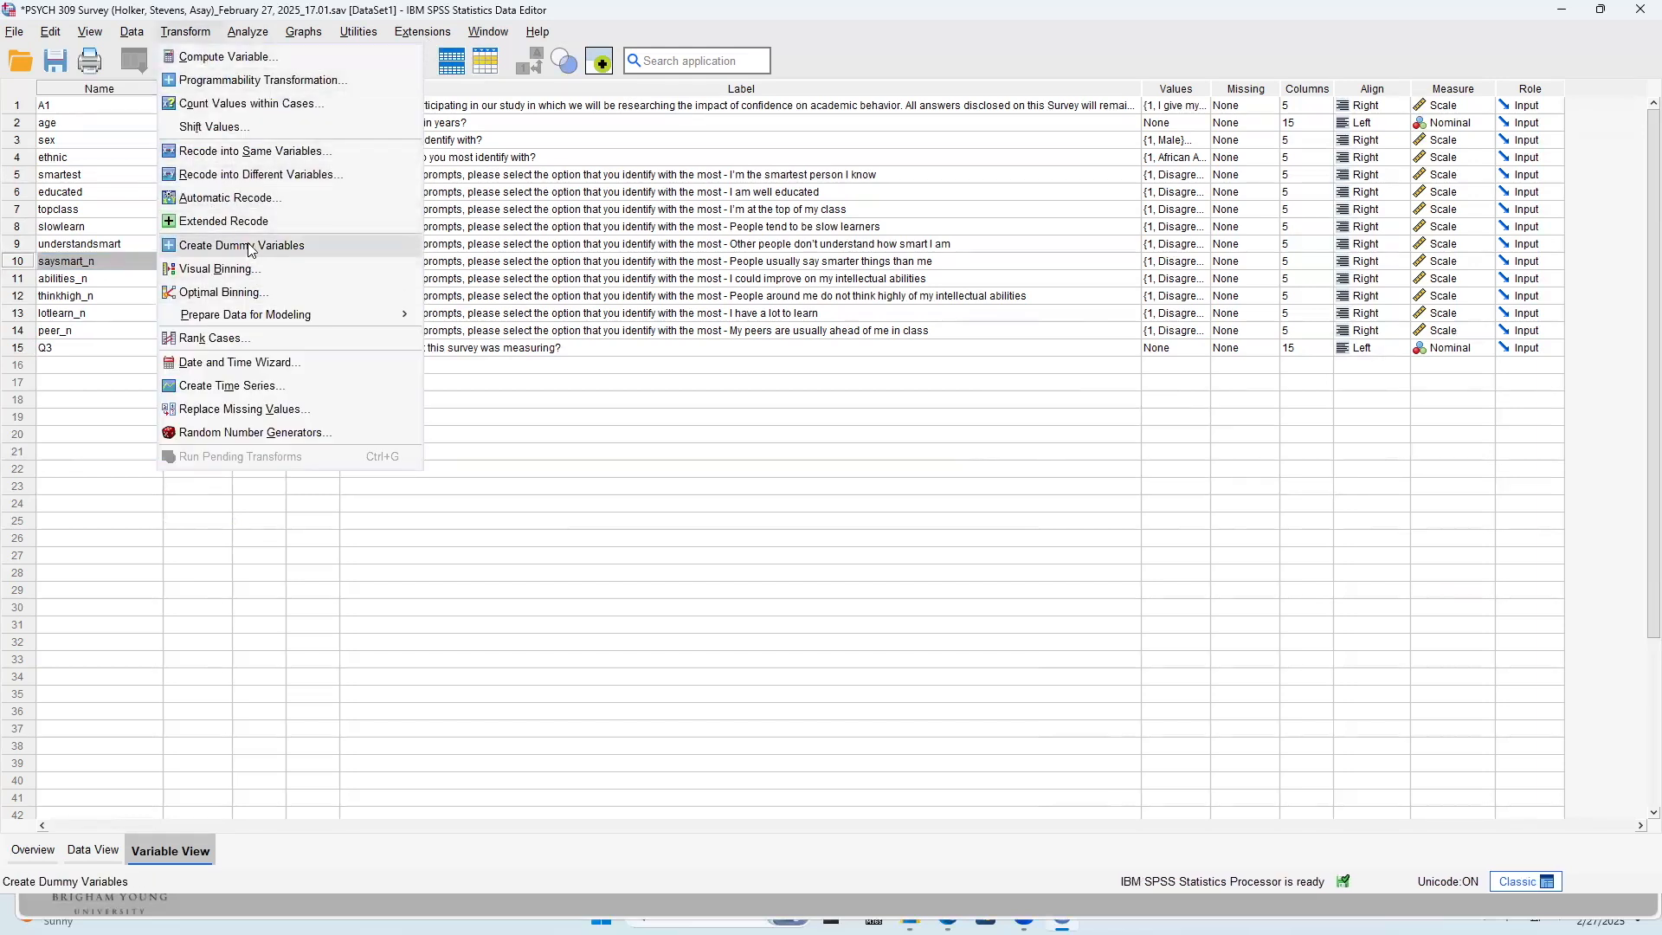
pyautogui.click(269, 184)
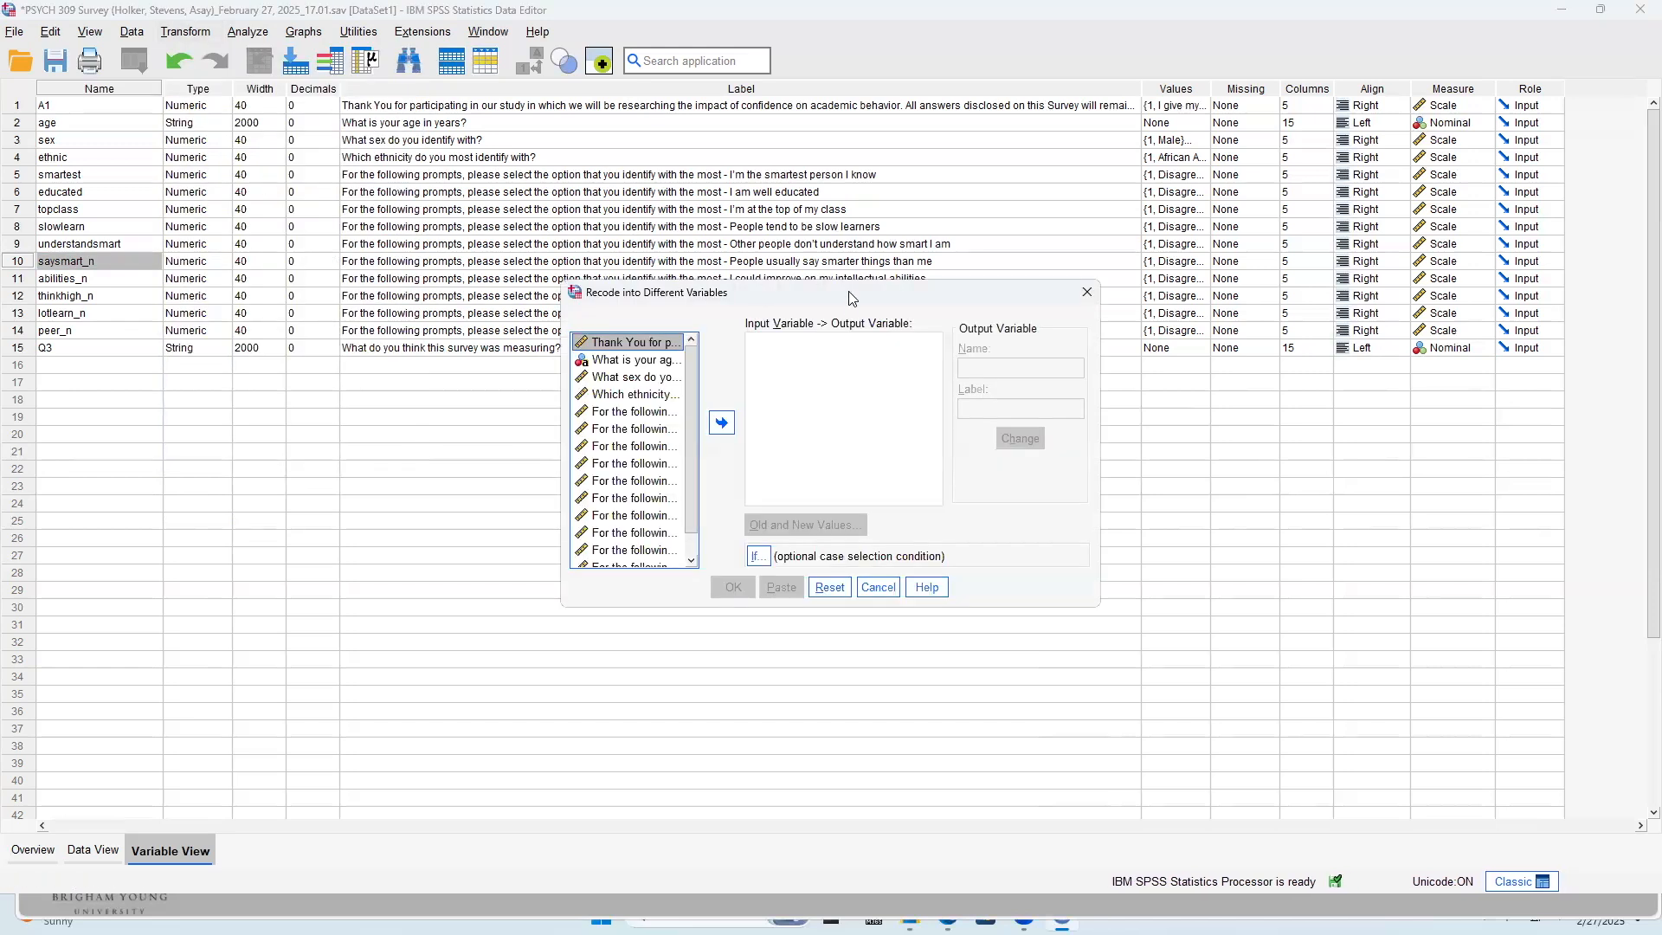
pyautogui.moveTo(852, 298); pyautogui.dragTo(721, 200)
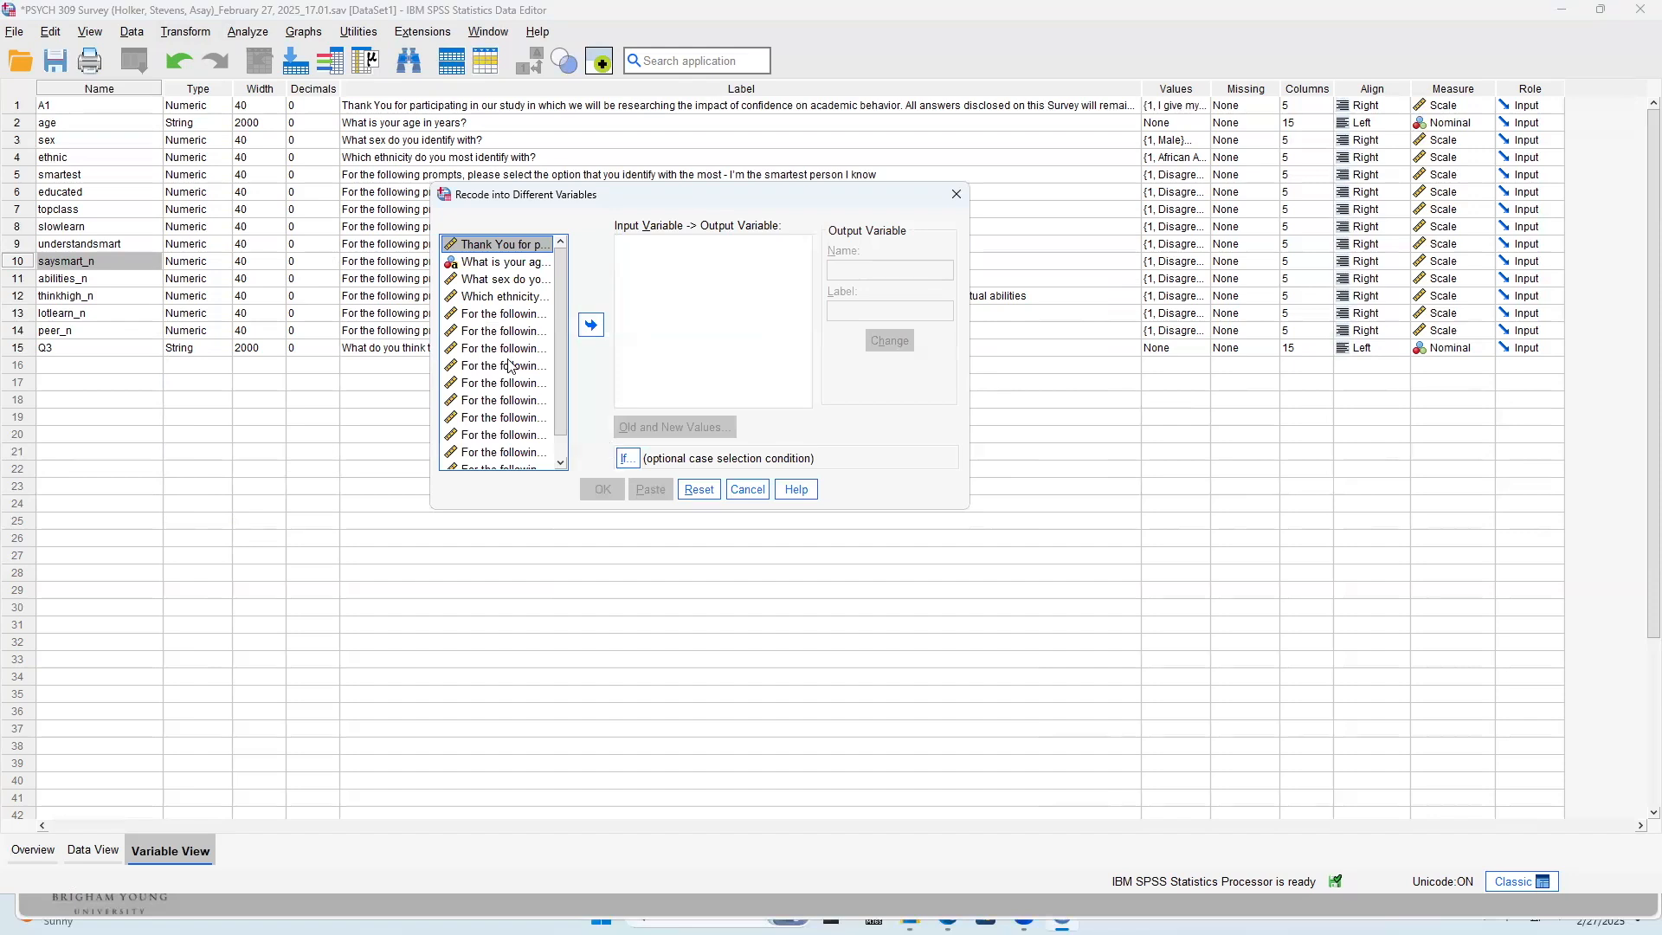
pyautogui.scroll(-1, 509, 362)
pyautogui.click(513, 411)
pyautogui.click(516, 371)
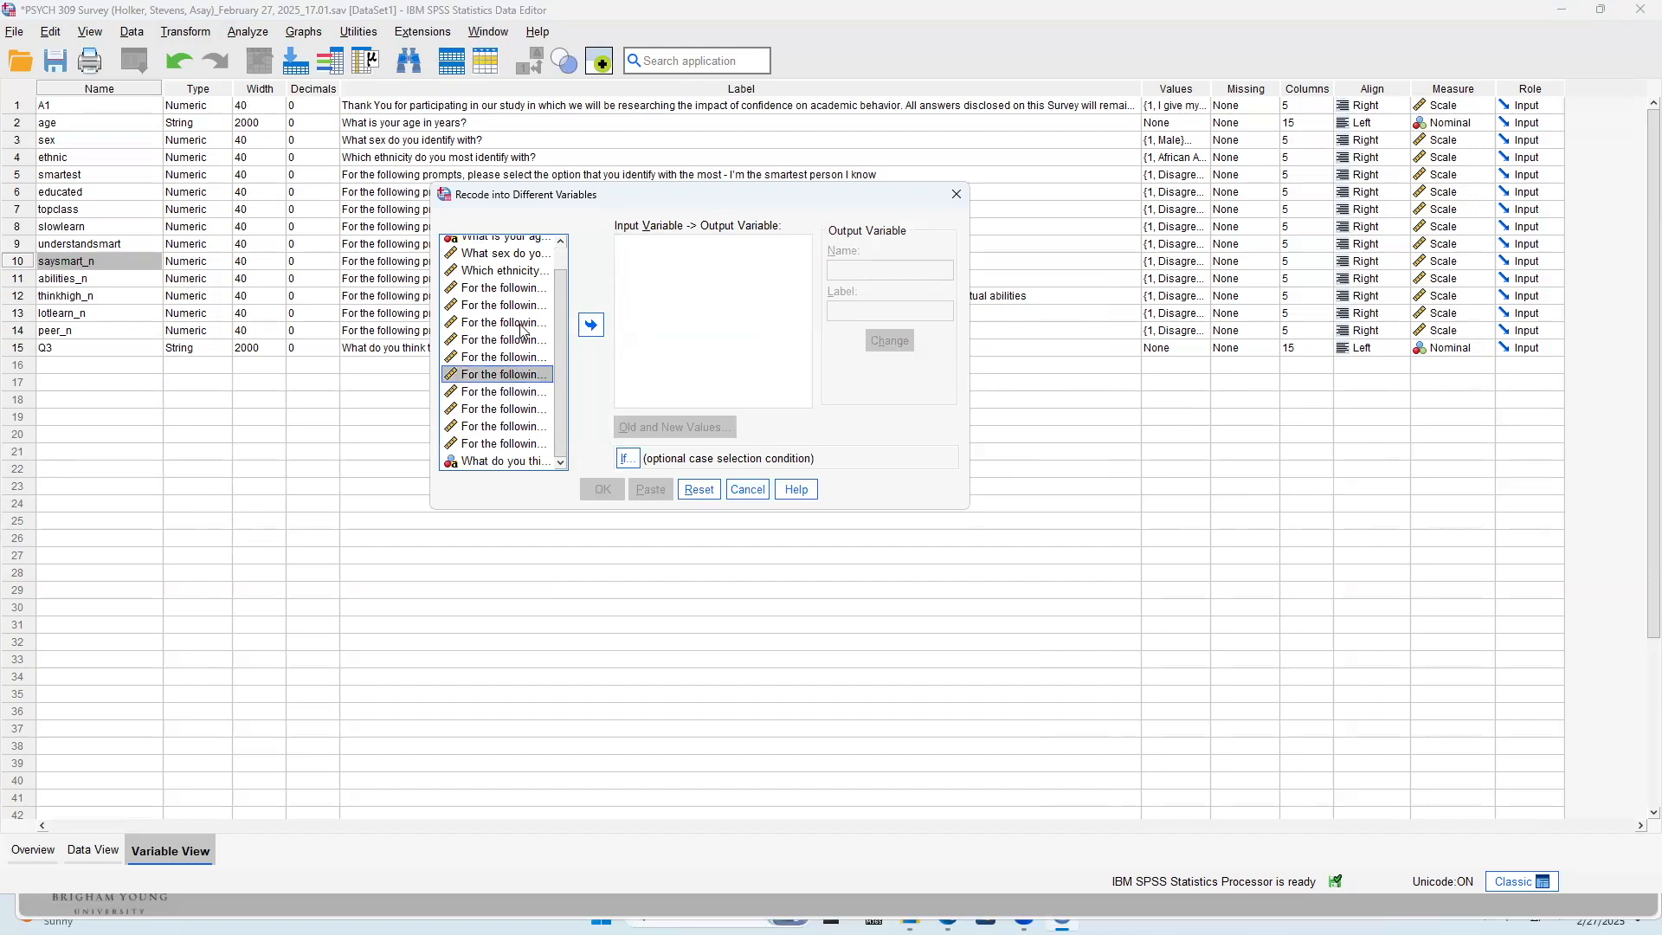
pyautogui.click(522, 326)
pyautogui.click(508, 272)
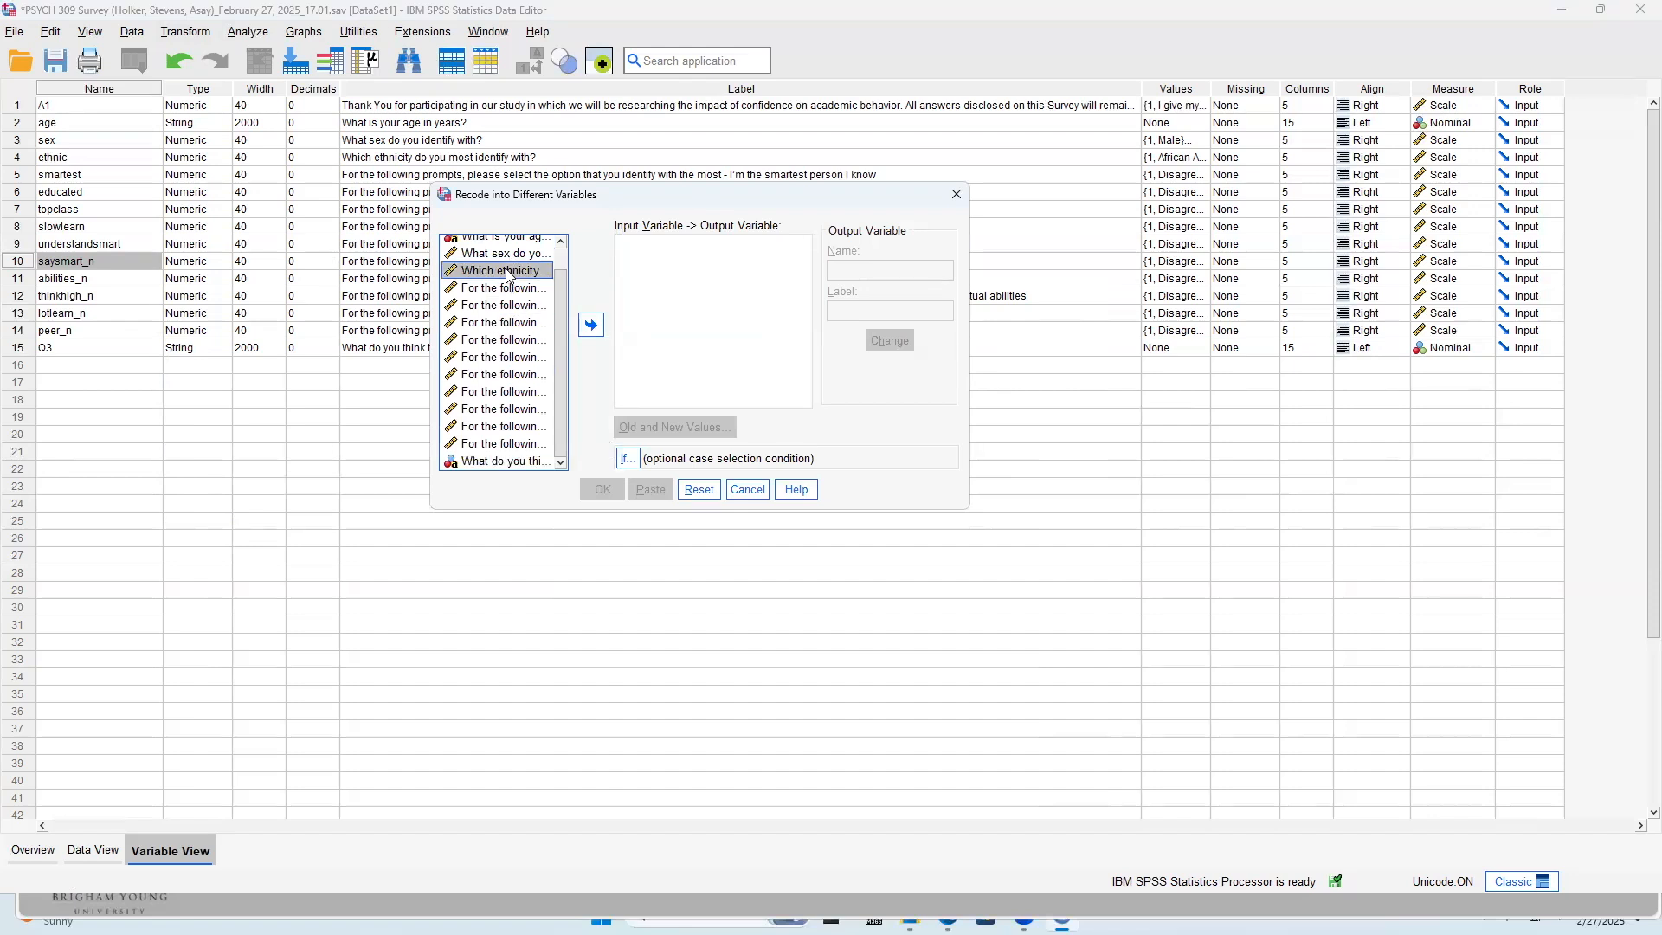
pyautogui.press('Down')
pyautogui.press('Down')
pyautogui.press('Down')
pyautogui.press('Down')
pyautogui.press('Down')
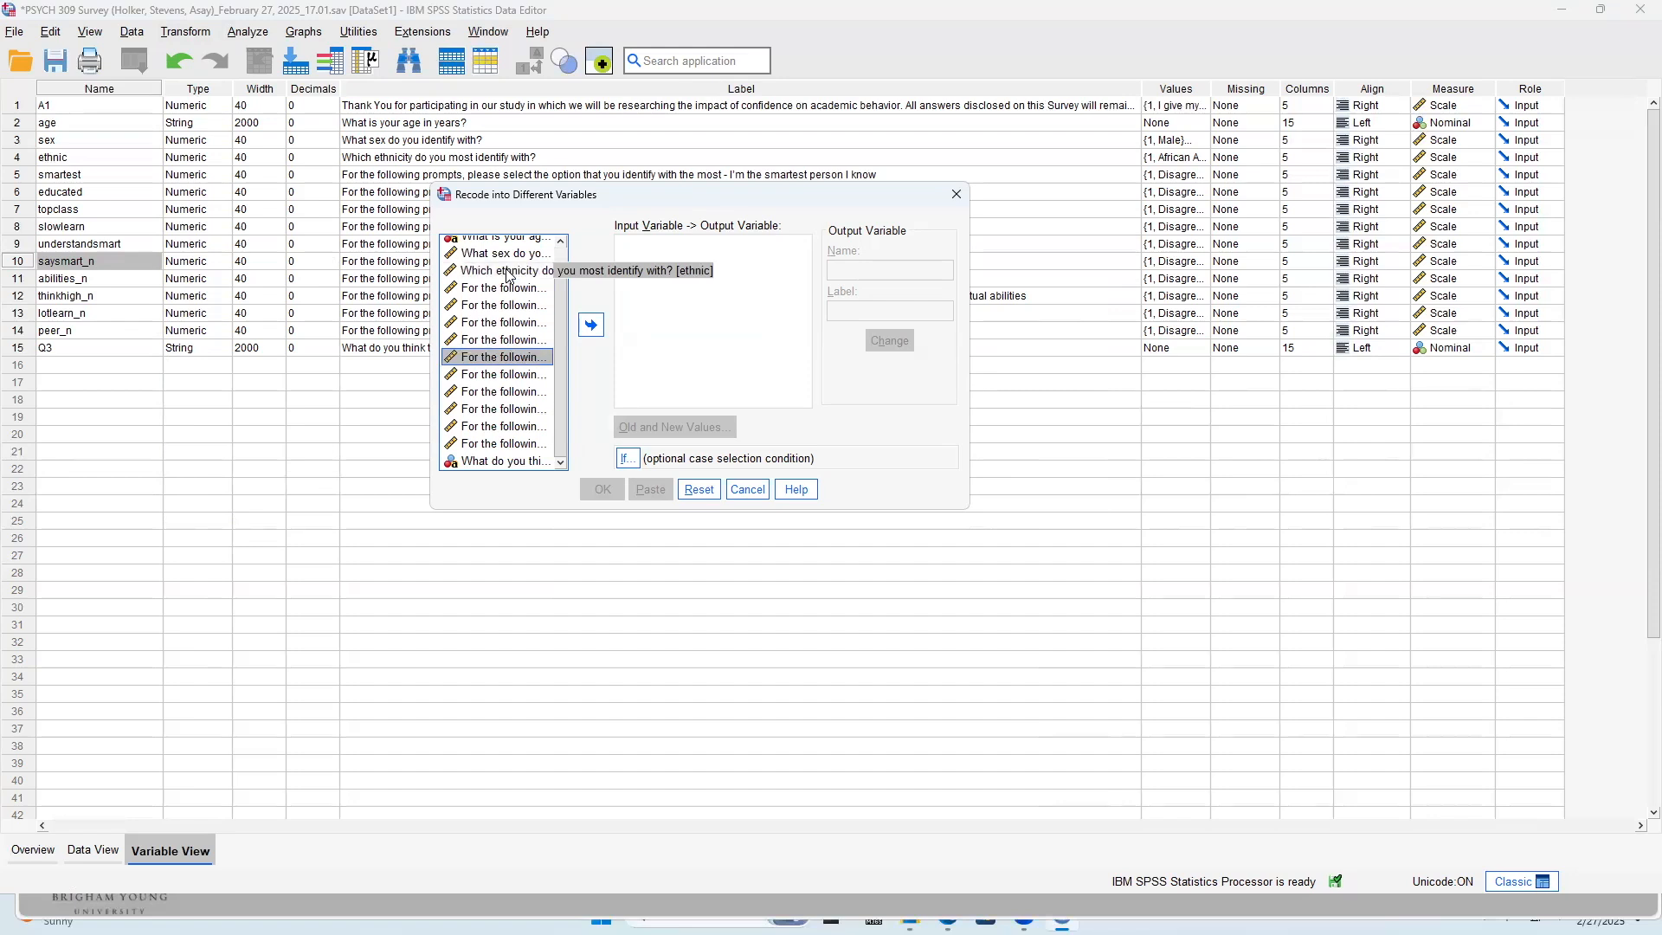
# Add the five items saysmart_n through peer_n to the recode and open the old and new values for saysmart_n
pyautogui.click(499, 375)
pyautogui.hotkey('shift', 'Down')
pyautogui.hotkey('shift', 'Down')
pyautogui.hotkey('shift', 'Down')
pyautogui.hotkey('shift', 'Down')
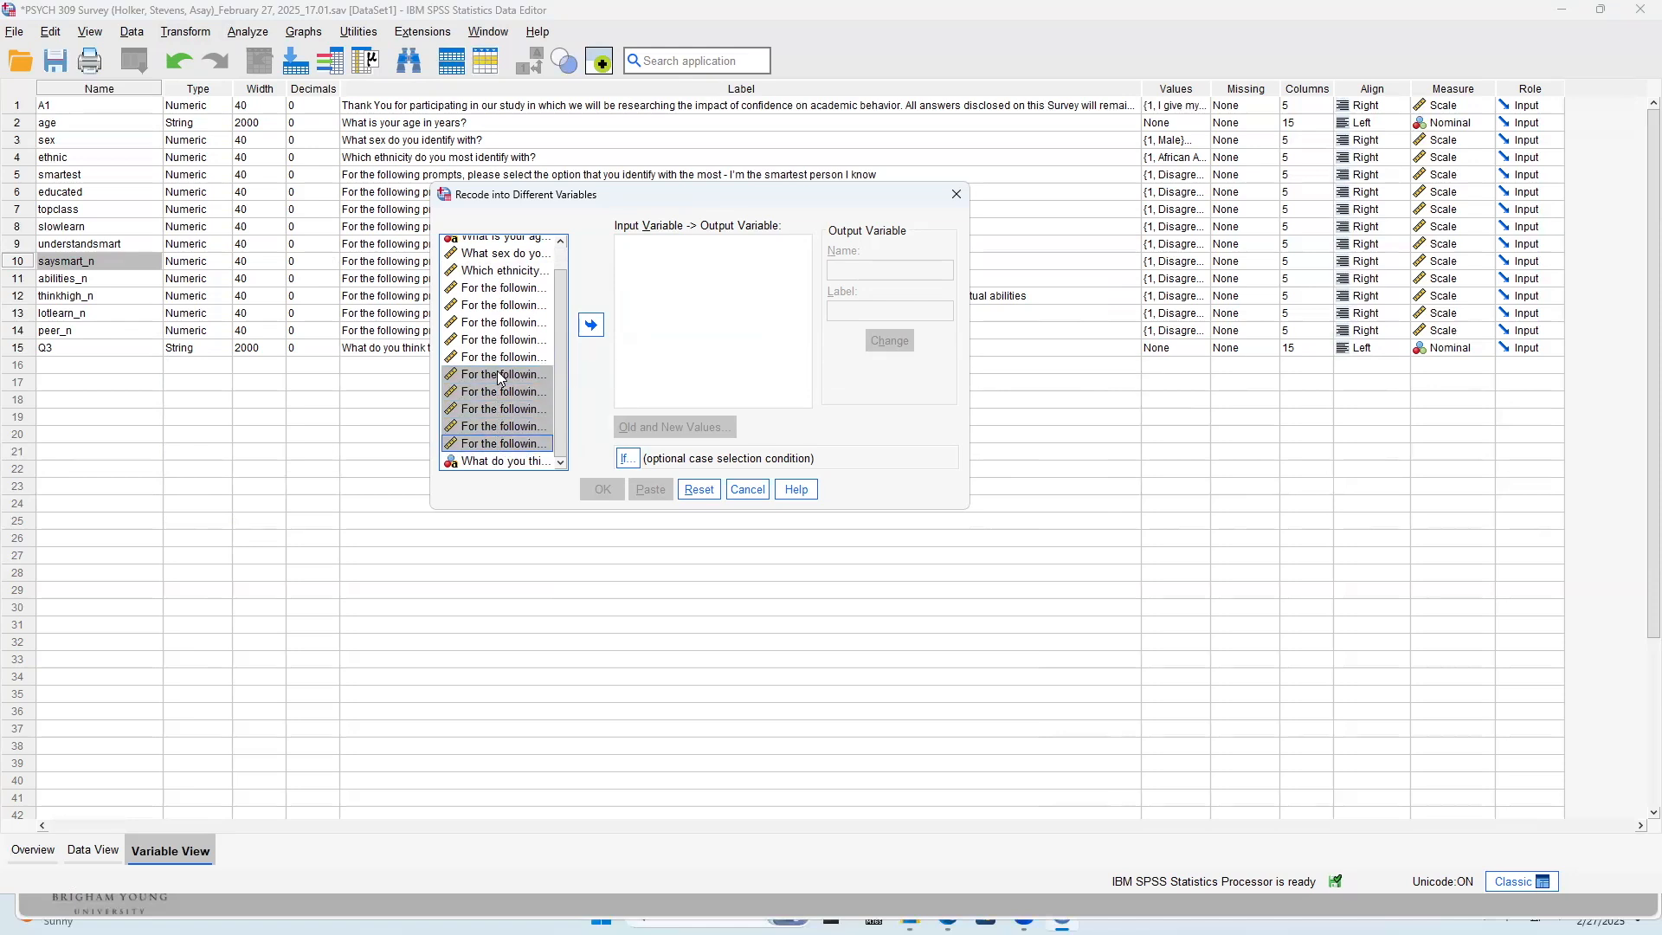
pyautogui.click(520, 374)
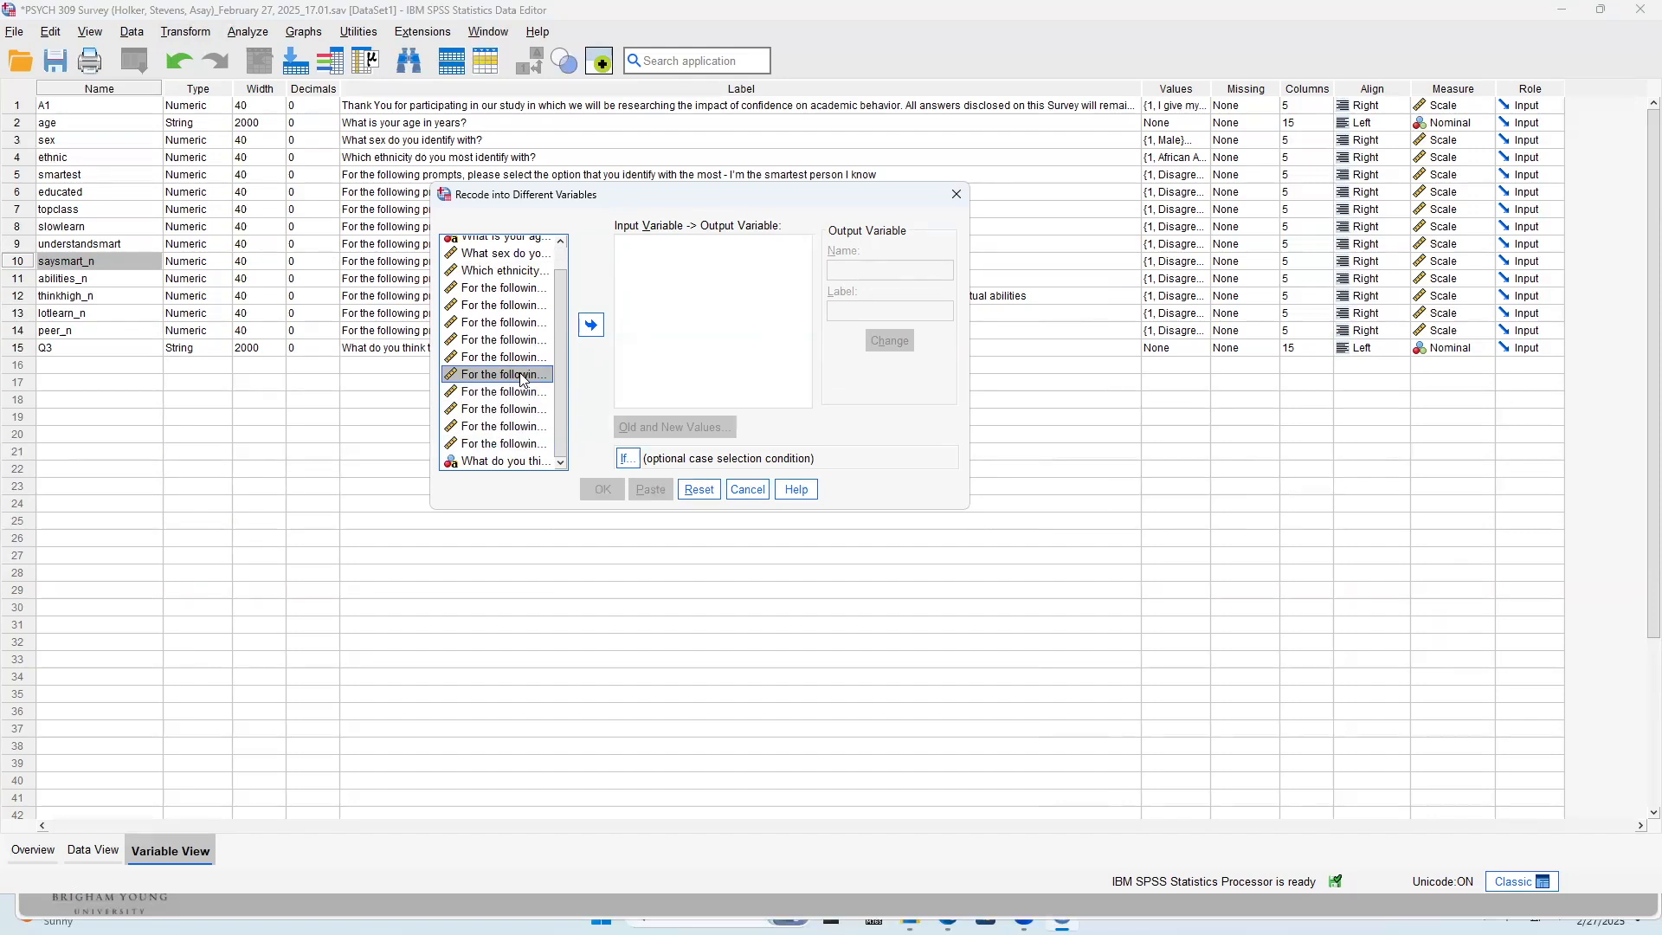
pyautogui.hotkey('shift', 'Down')
pyautogui.hotkey('shift', 'Down')
pyautogui.hotkey('shift', 'Down')
pyautogui.hotkey('shift', 'Down')
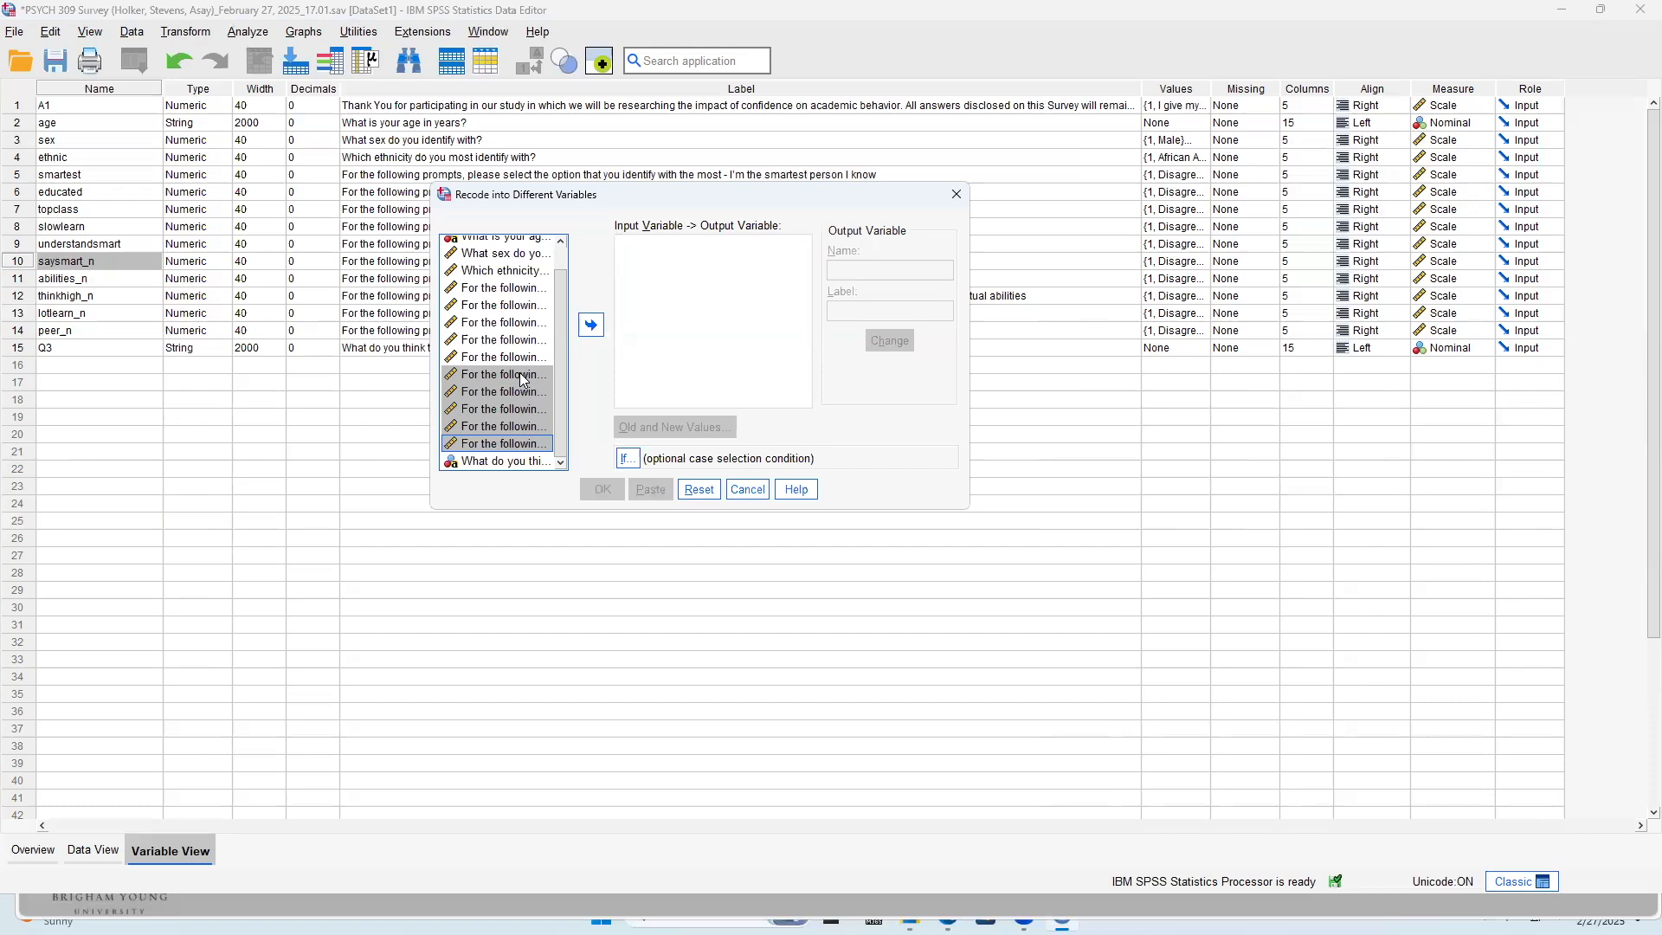
pyautogui.click(592, 325)
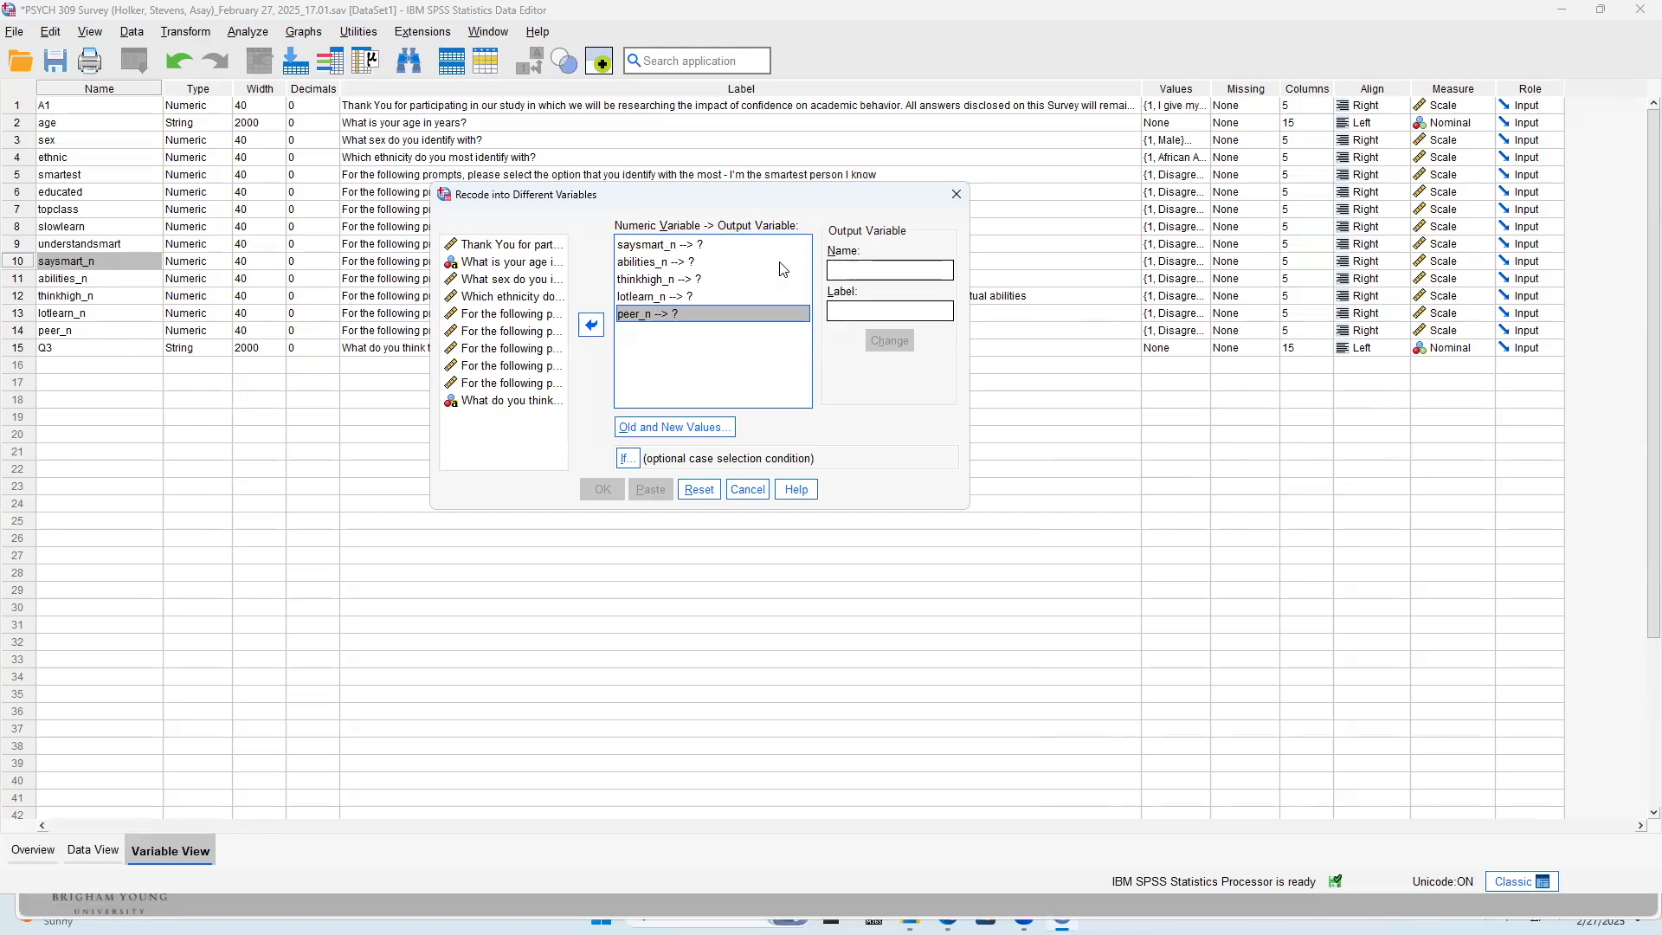
pyautogui.click(723, 242)
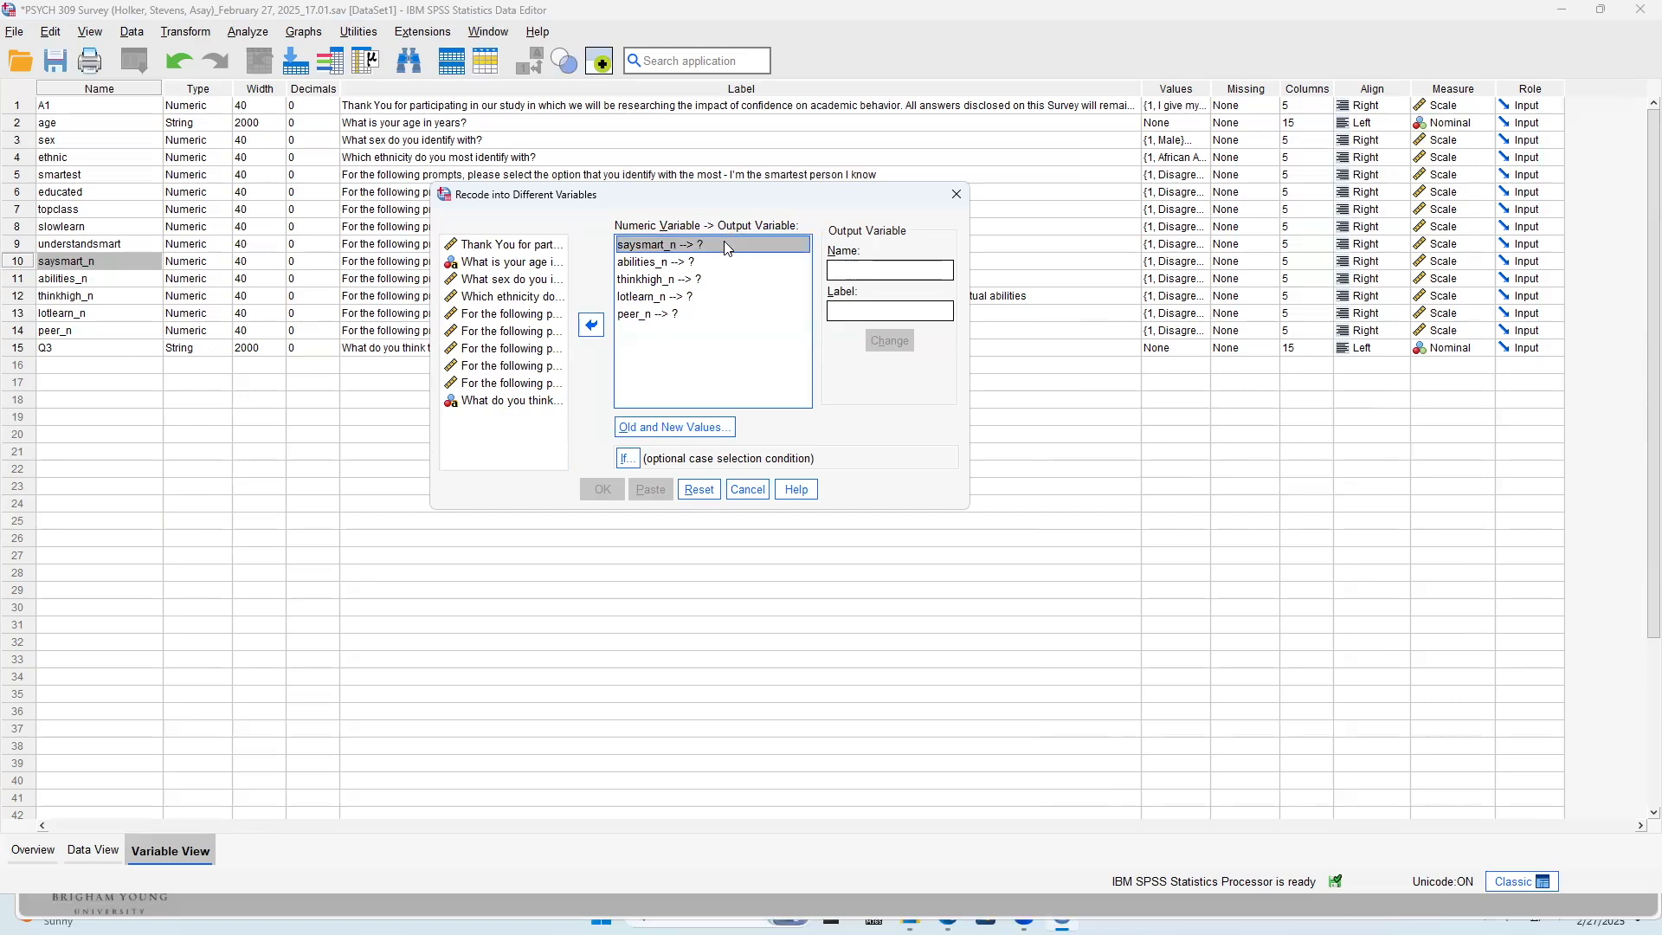
pyautogui.click(679, 430)
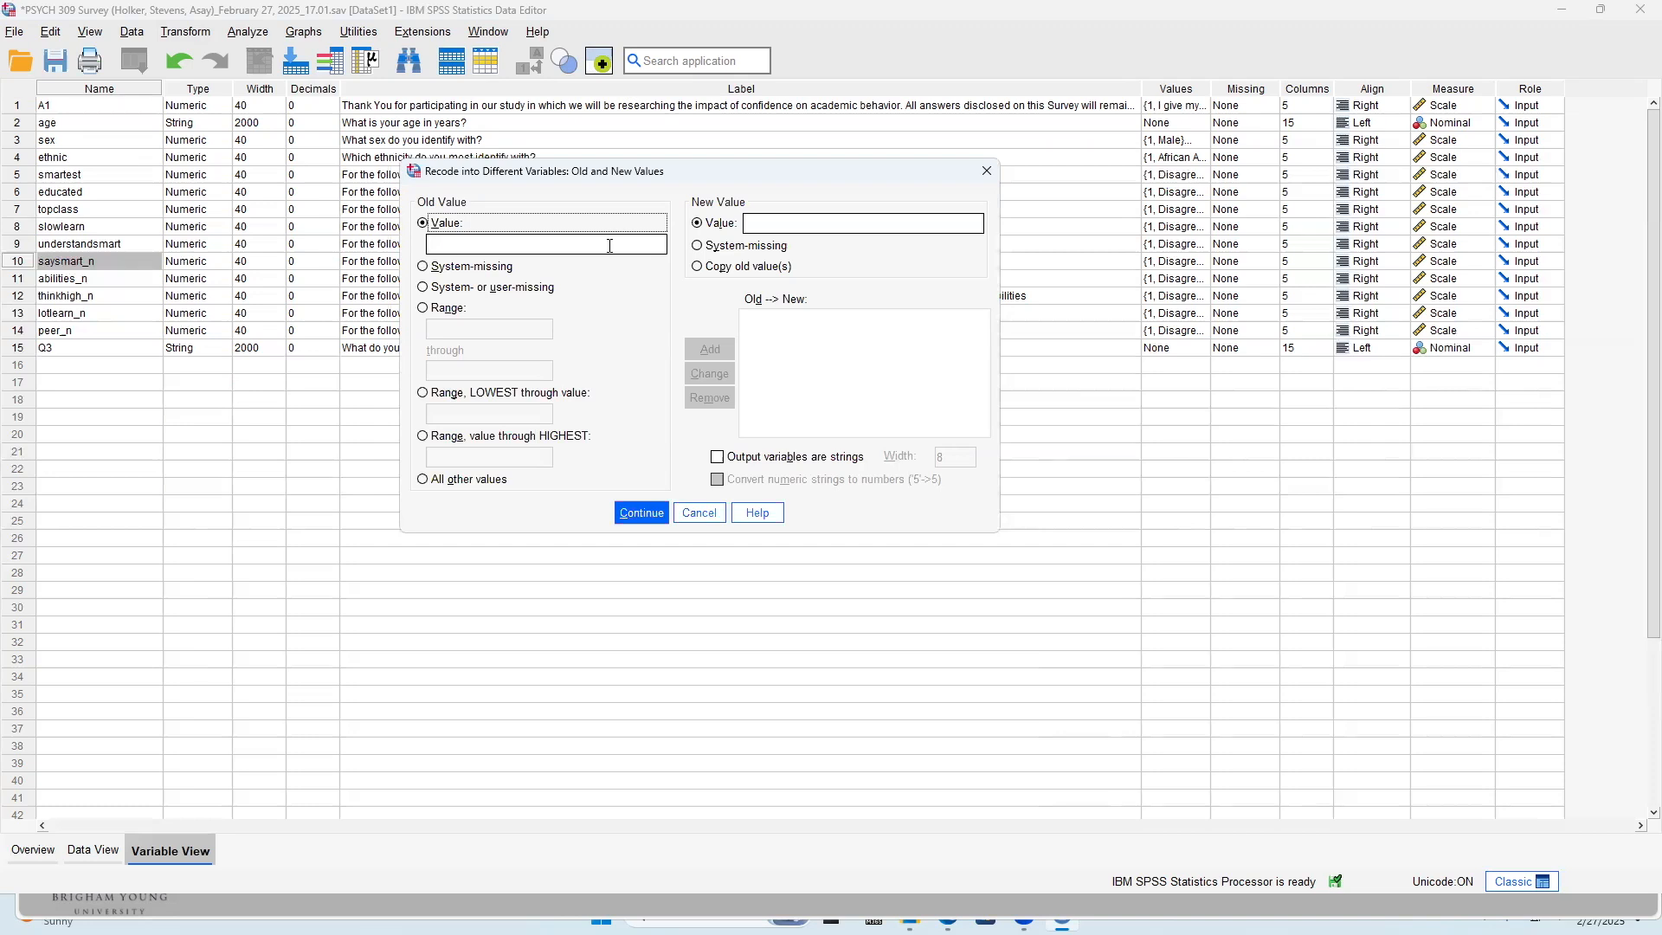
# Add recode mappings from old value 5 to new value 1 and from old value 4 to new value 2
pyautogui.click(609, 245)
pyautogui.write('5')
pyautogui.press('Tab')
pyautogui.press('Tab')
pyautogui.write('1')
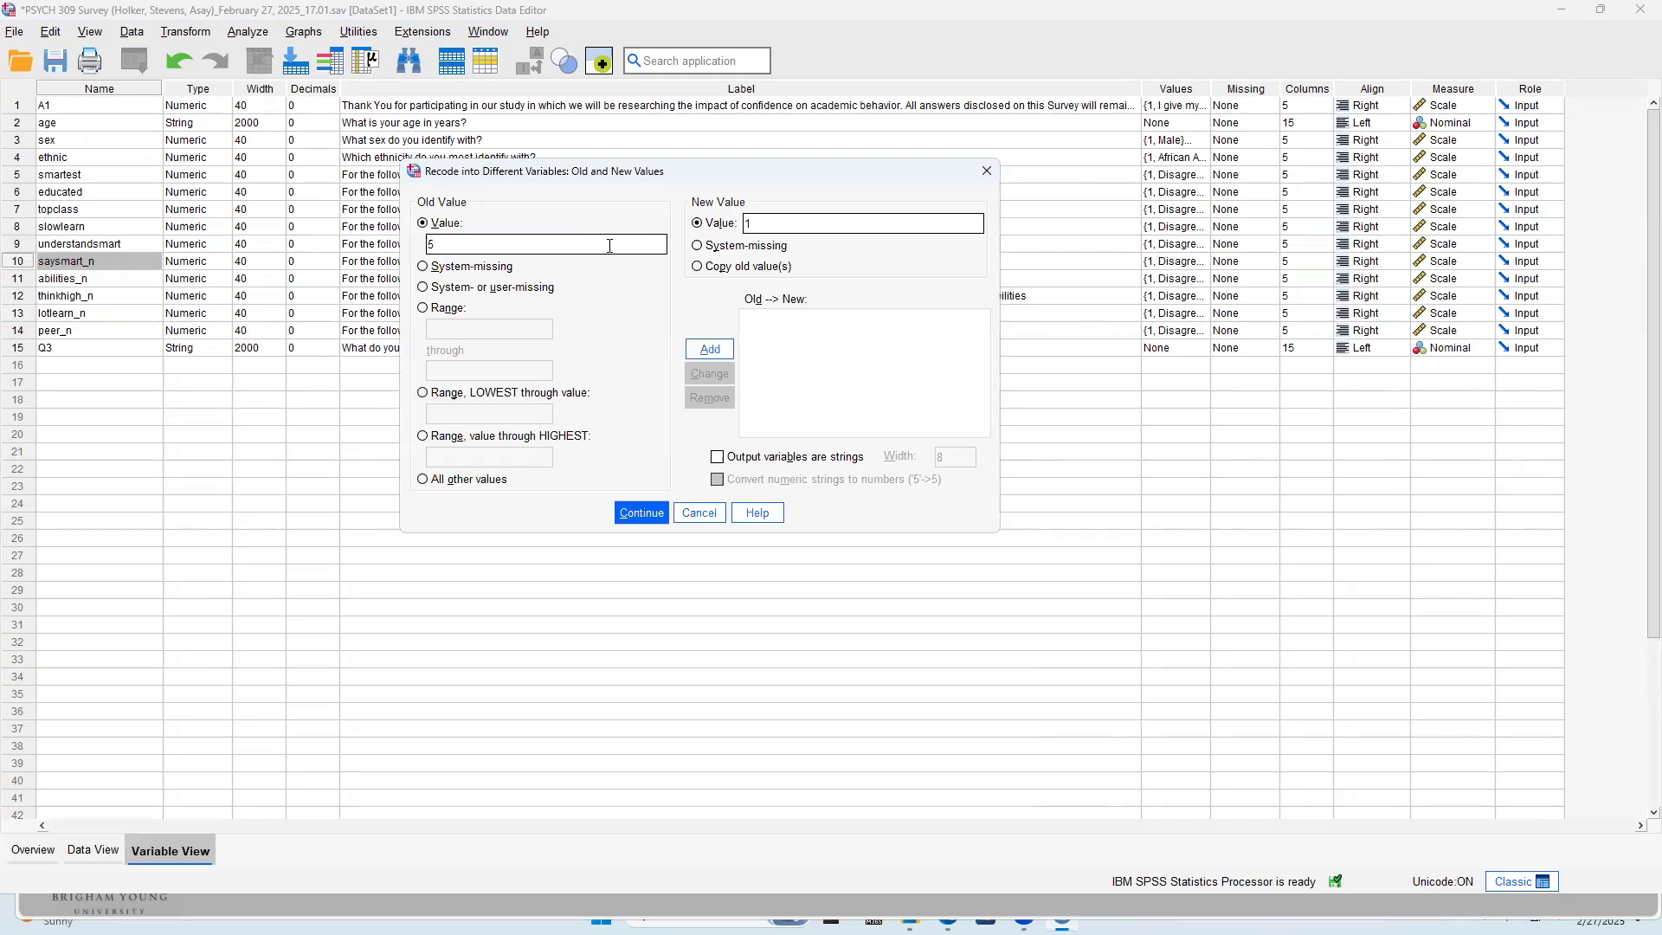
pyautogui.click(710, 350)
pyautogui.write('4')
pyautogui.press('Tab')
pyautogui.write('2')
pyautogui.click(710, 349)
# Add recode mappings from old value 3 to new value 3 and from old value 2 to new value 4
pyautogui.write('3')
pyautogui.press('Tab')
pyautogui.write('3')
pyautogui.click(706, 347)
pyautogui.write('4')
pyautogui.press('Tab')
pyautogui.hotkey('shift', 'Tab')
pyautogui.press('BackSpace')
pyautogui.write('2')
pyautogui.press('Tab')
# Add a recode mapping from old value 1 to new value 5
pyautogui.press('Tab')
pyautogui.write('4')
pyautogui.click(697, 348)
pyautogui.write('5')
pyautogui.press('Tab')
pyautogui.press('Tab')
pyautogui.write('1')
pyautogui.click(720, 346)
pyautogui.click(702, 381)
pyautogui.write('1')
pyautogui.press('Tab')
pyautogui.write('5')
pyautogui.click(701, 351)
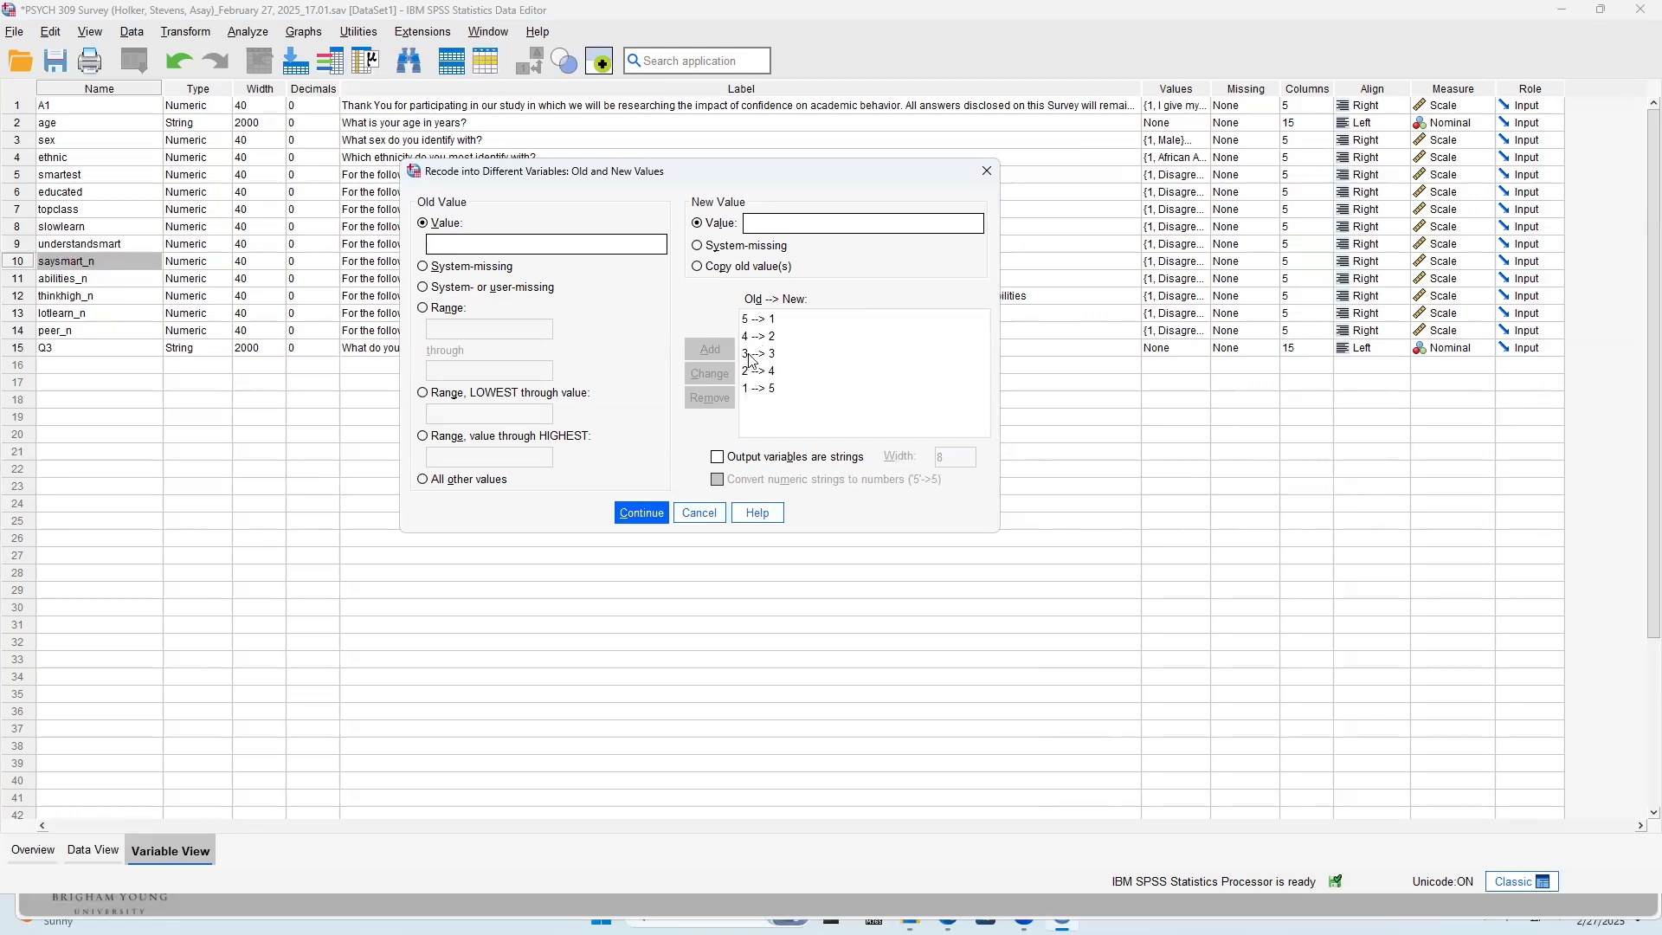
# Remove all five mappings from the list of old and new values
pyautogui.click(776, 387)
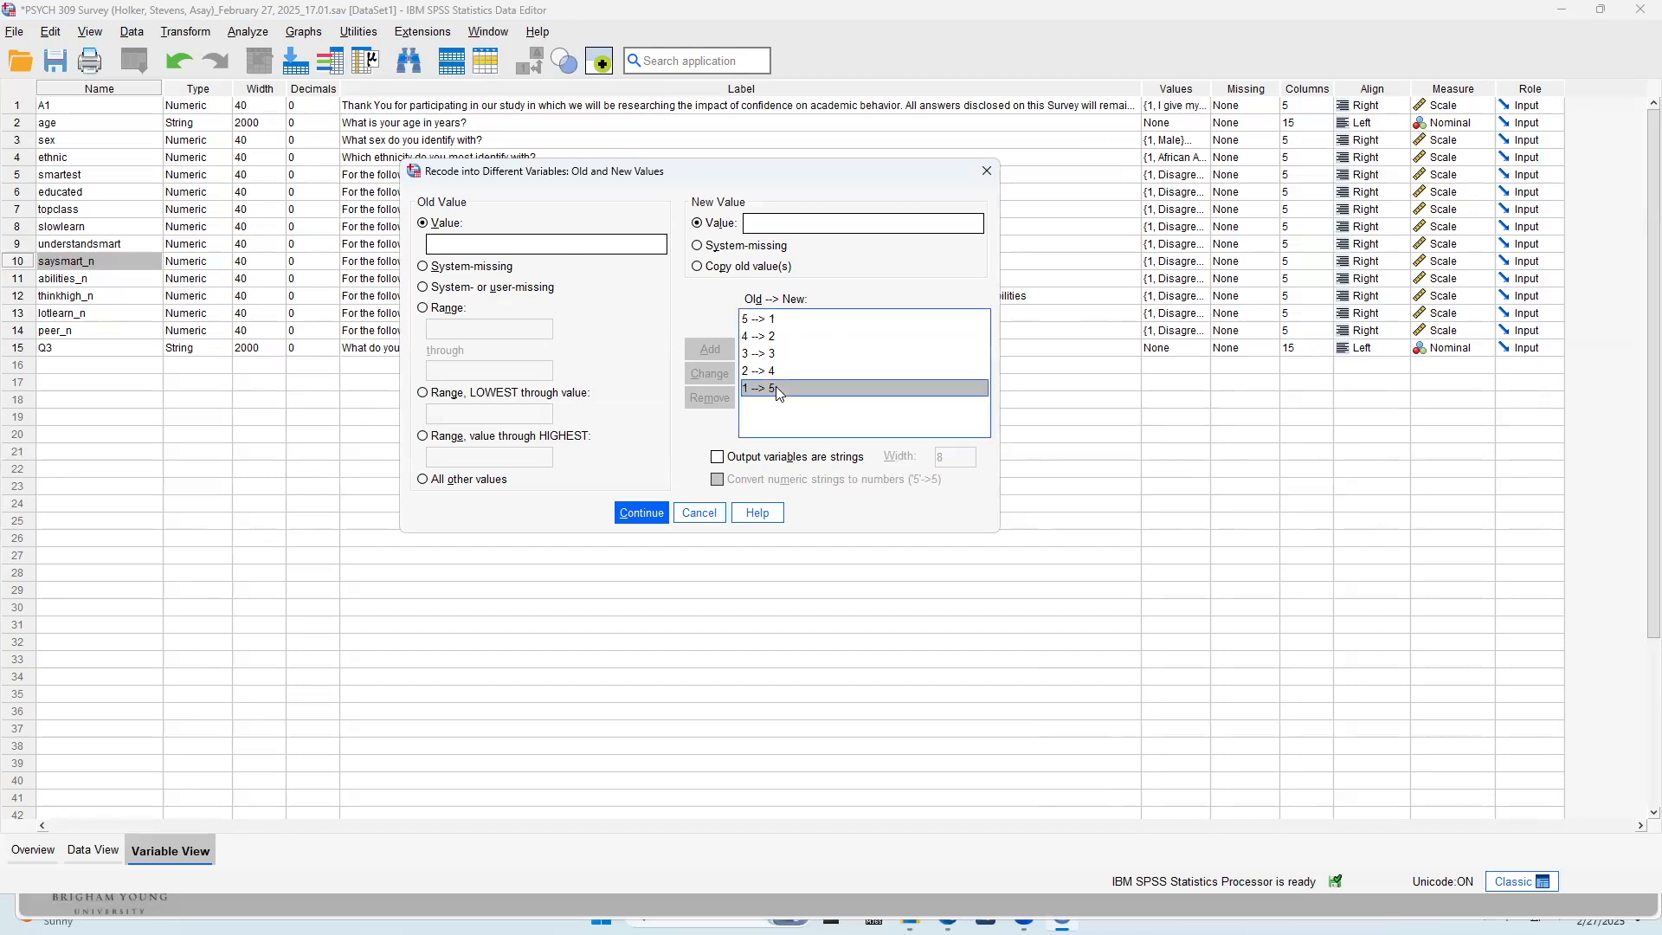
pyautogui.click(784, 371)
pyautogui.click(798, 318)
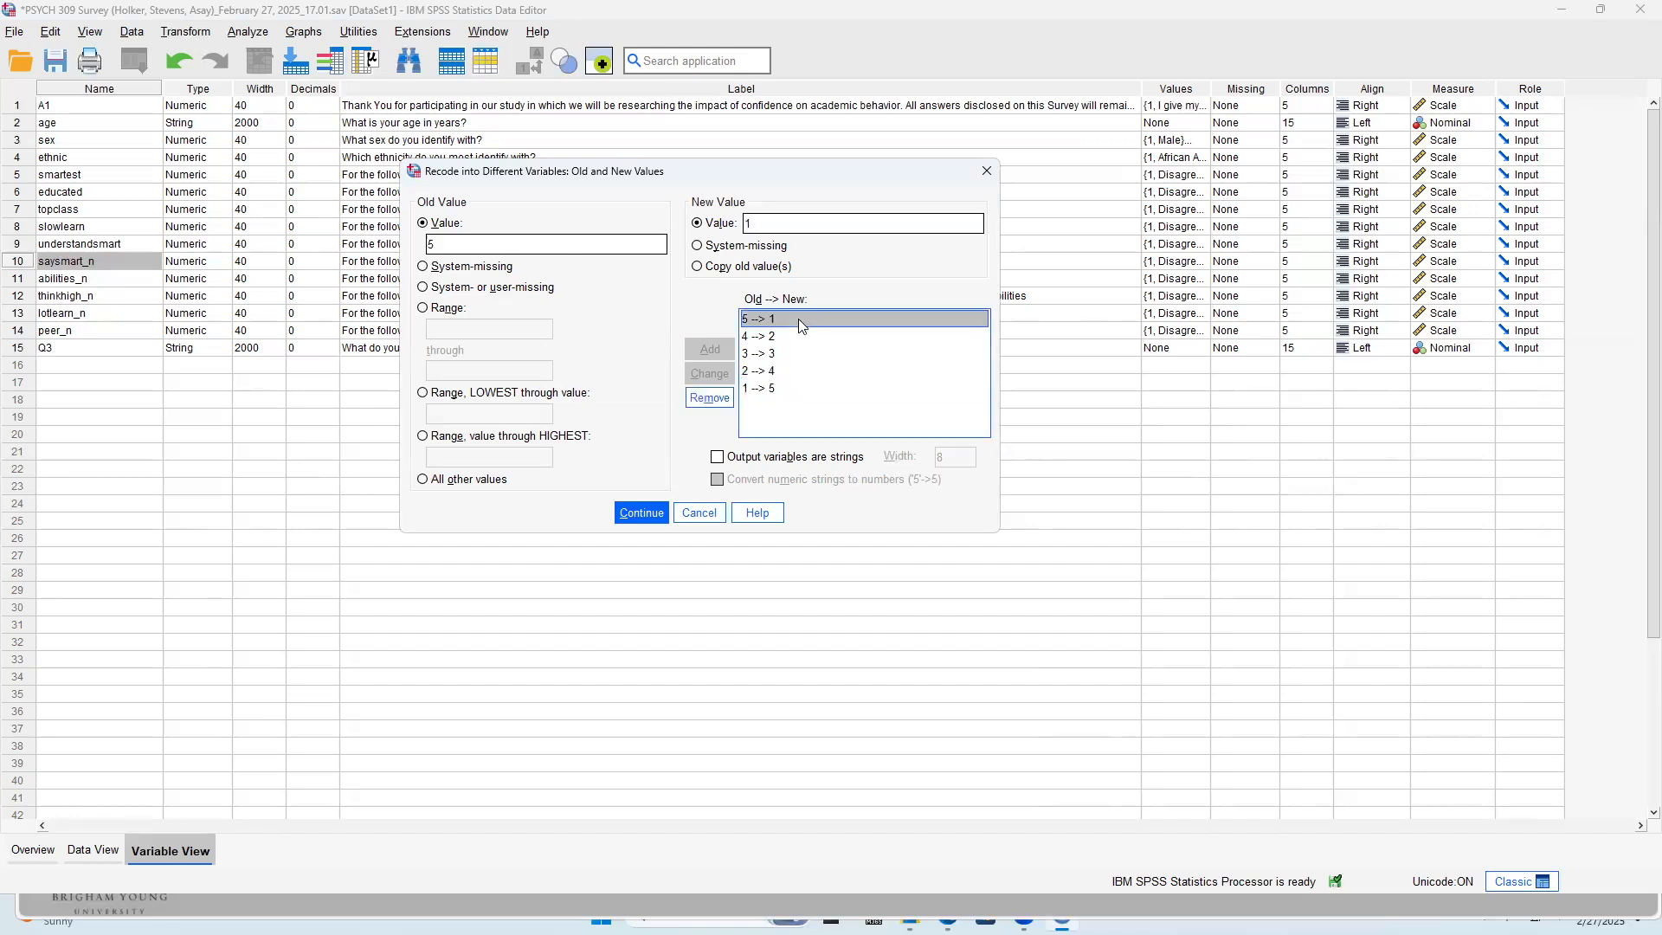
pyautogui.click(726, 400)
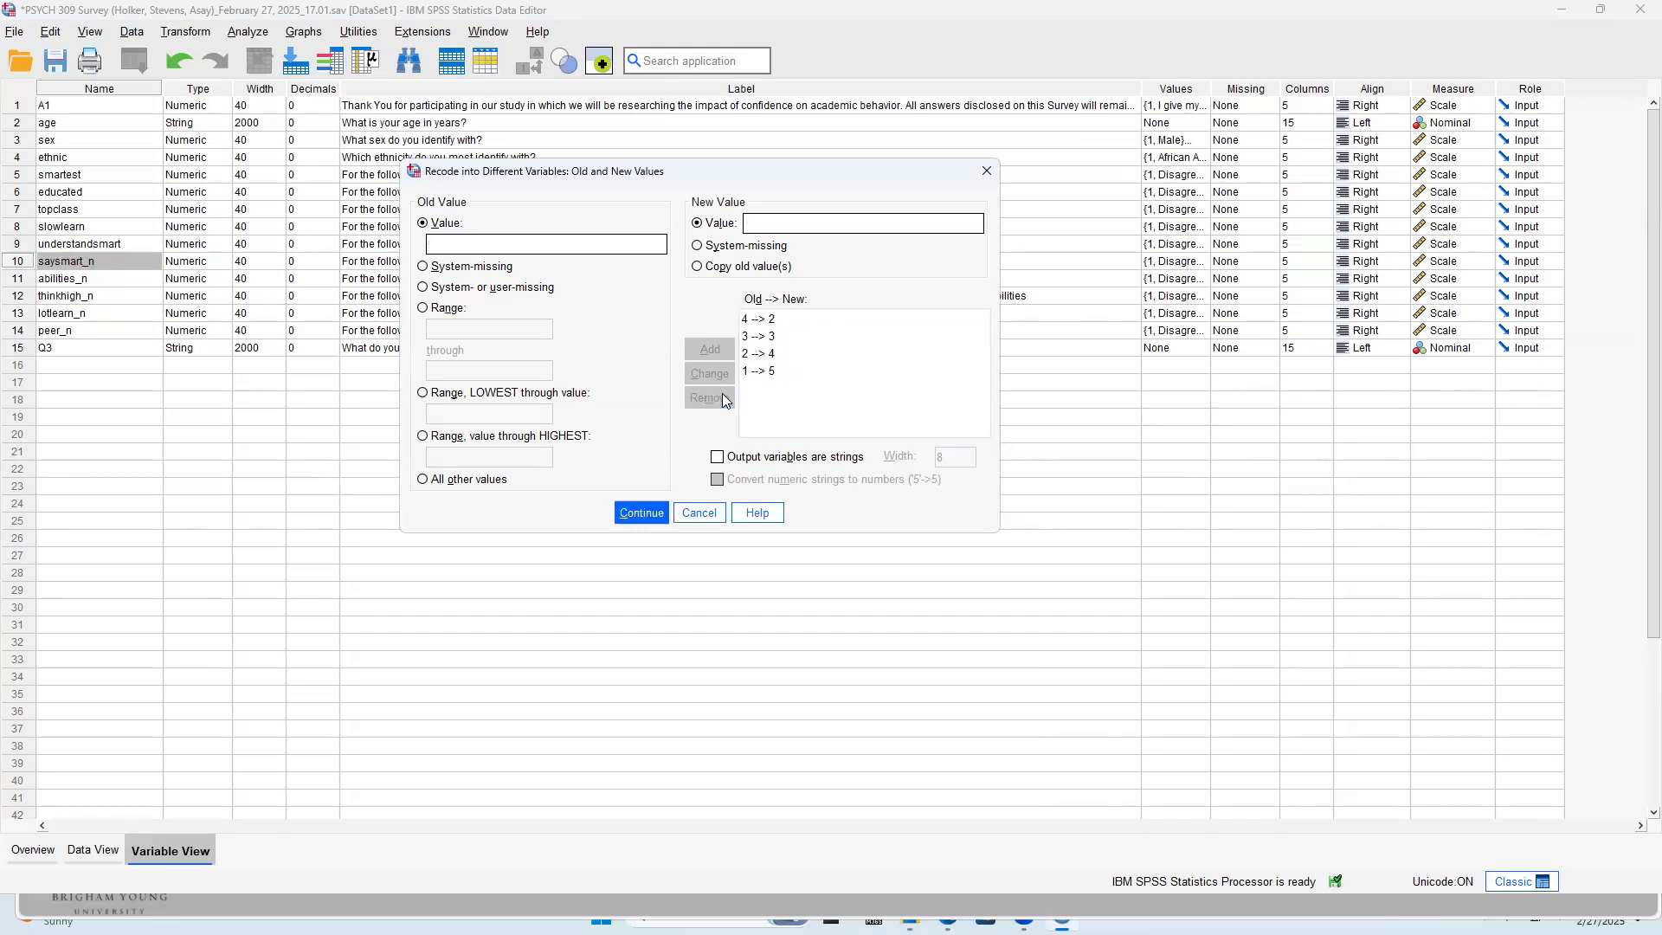
pyautogui.click(770, 319)
pyautogui.click(715, 394)
pyautogui.click(760, 319)
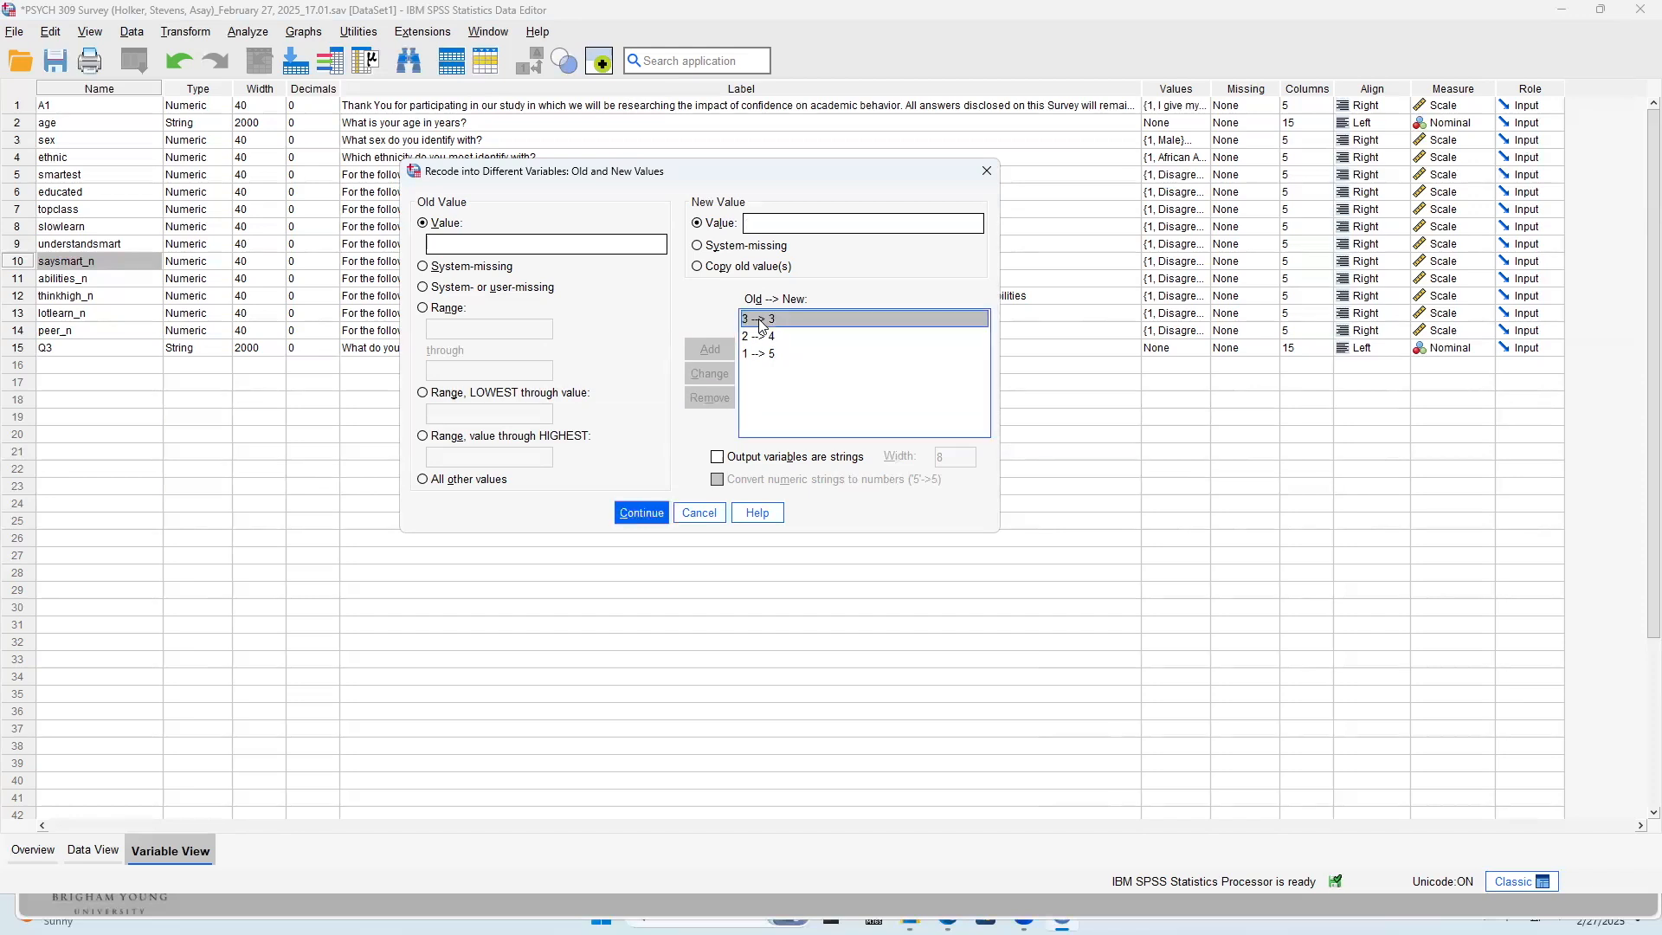
pyautogui.click(715, 397)
pyautogui.click(768, 319)
pyautogui.click(715, 397)
pyautogui.click(762, 319)
pyautogui.click(715, 396)
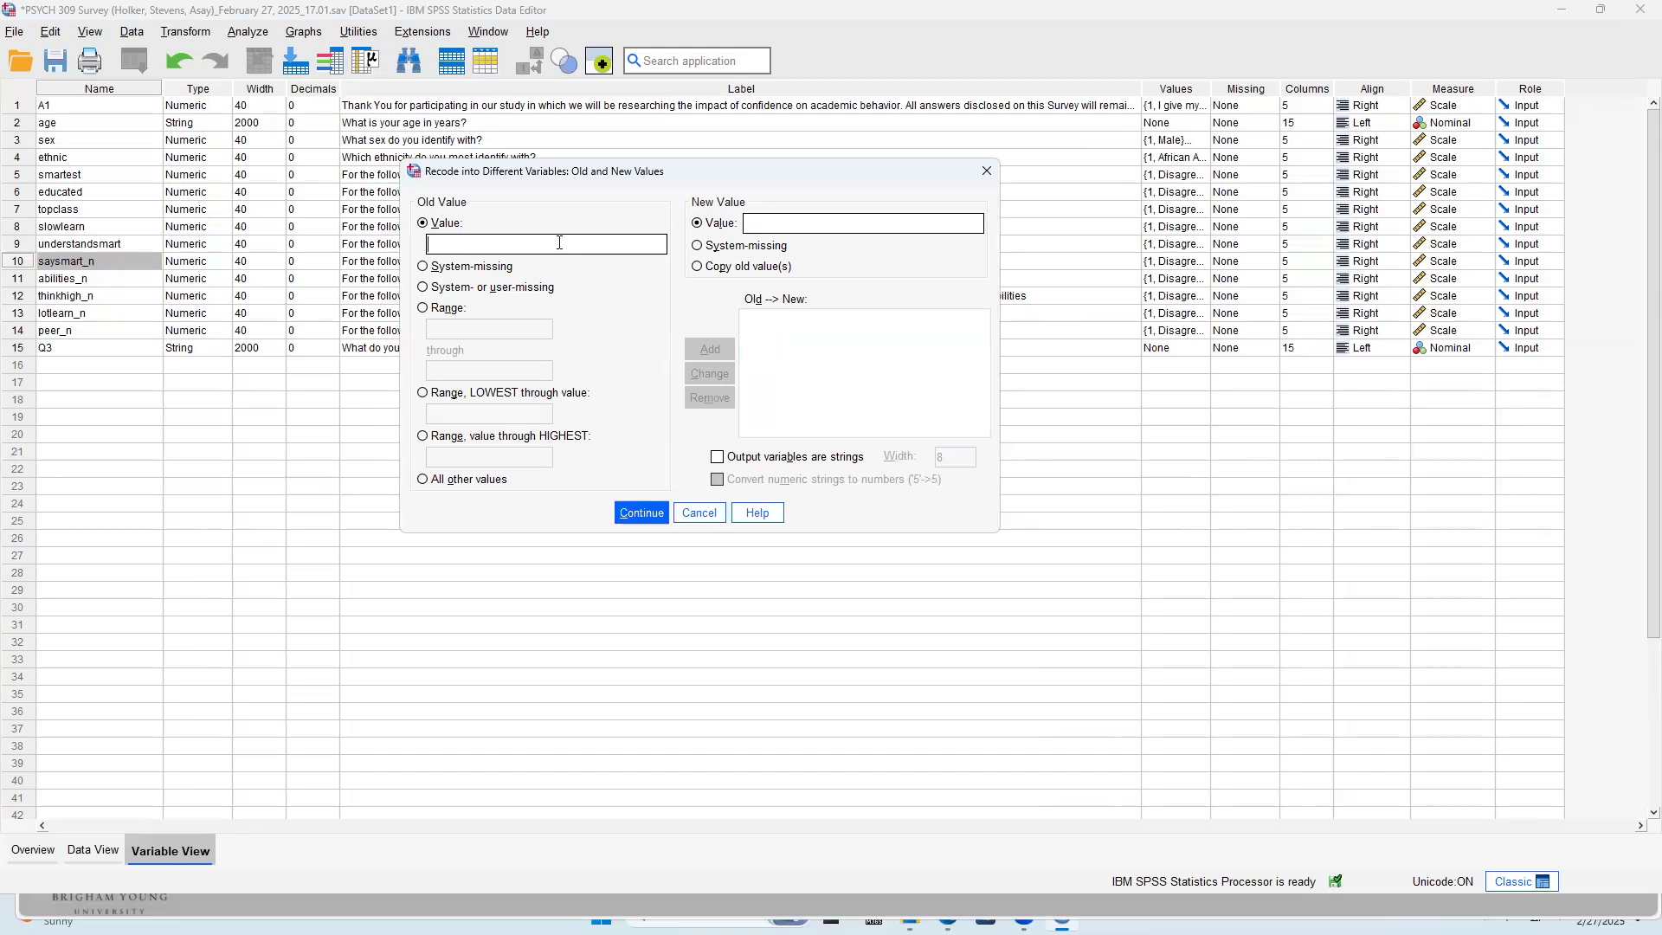
# Add a recode mapping from old value 4 to new value 1
pyautogui.press('Tab')
pyautogui.press('Tab')
pyautogui.write('1')
pyautogui.click(711, 348)
pyautogui.click(532, 250)
pyautogui.write('2')
pyautogui.press('Tab')
pyautogui.press('Tab')
pyautogui.write('3')
pyautogui.hotkey('alt', 'a')
pyautogui.click(770, 336)
pyautogui.click(721, 398)
# Add recode mappings from old value 3 to 2, old value 2 to 3 and old value 1 to 4
pyautogui.write('3')
pyautogui.press('Tab')
pyautogui.press('Tab')
pyautogui.write('2')
pyautogui.click(696, 348)
pyautogui.write('2')
pyautogui.press('Tab')
pyautogui.press('Tab')
pyautogui.write('3')
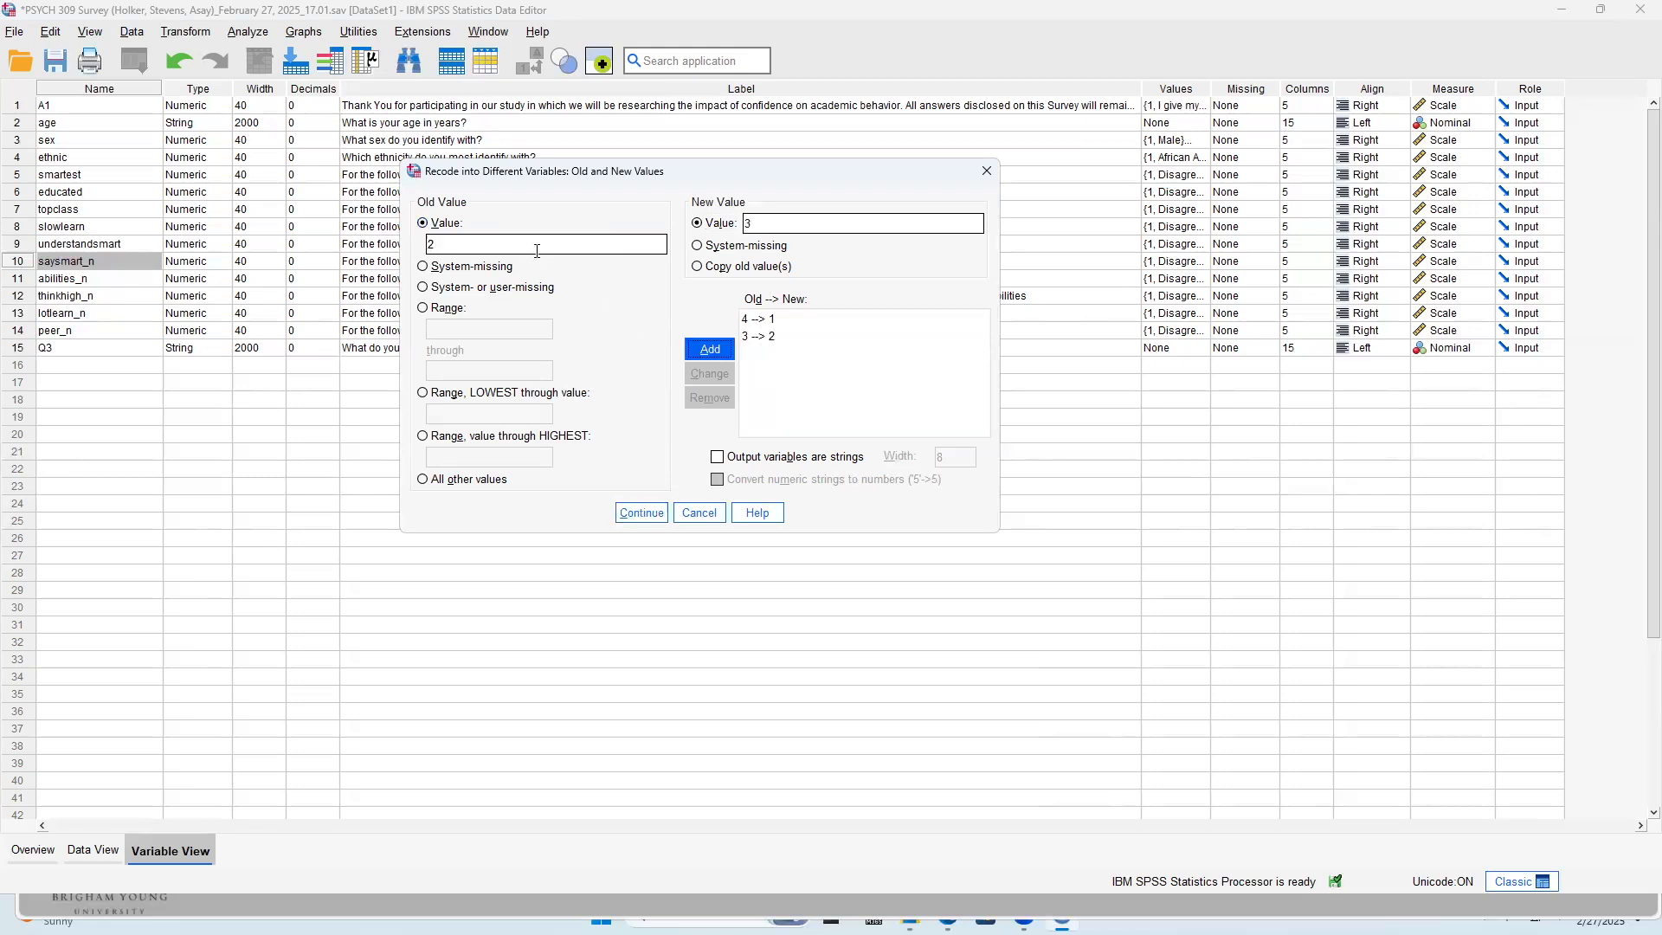
pyautogui.click(696, 351)
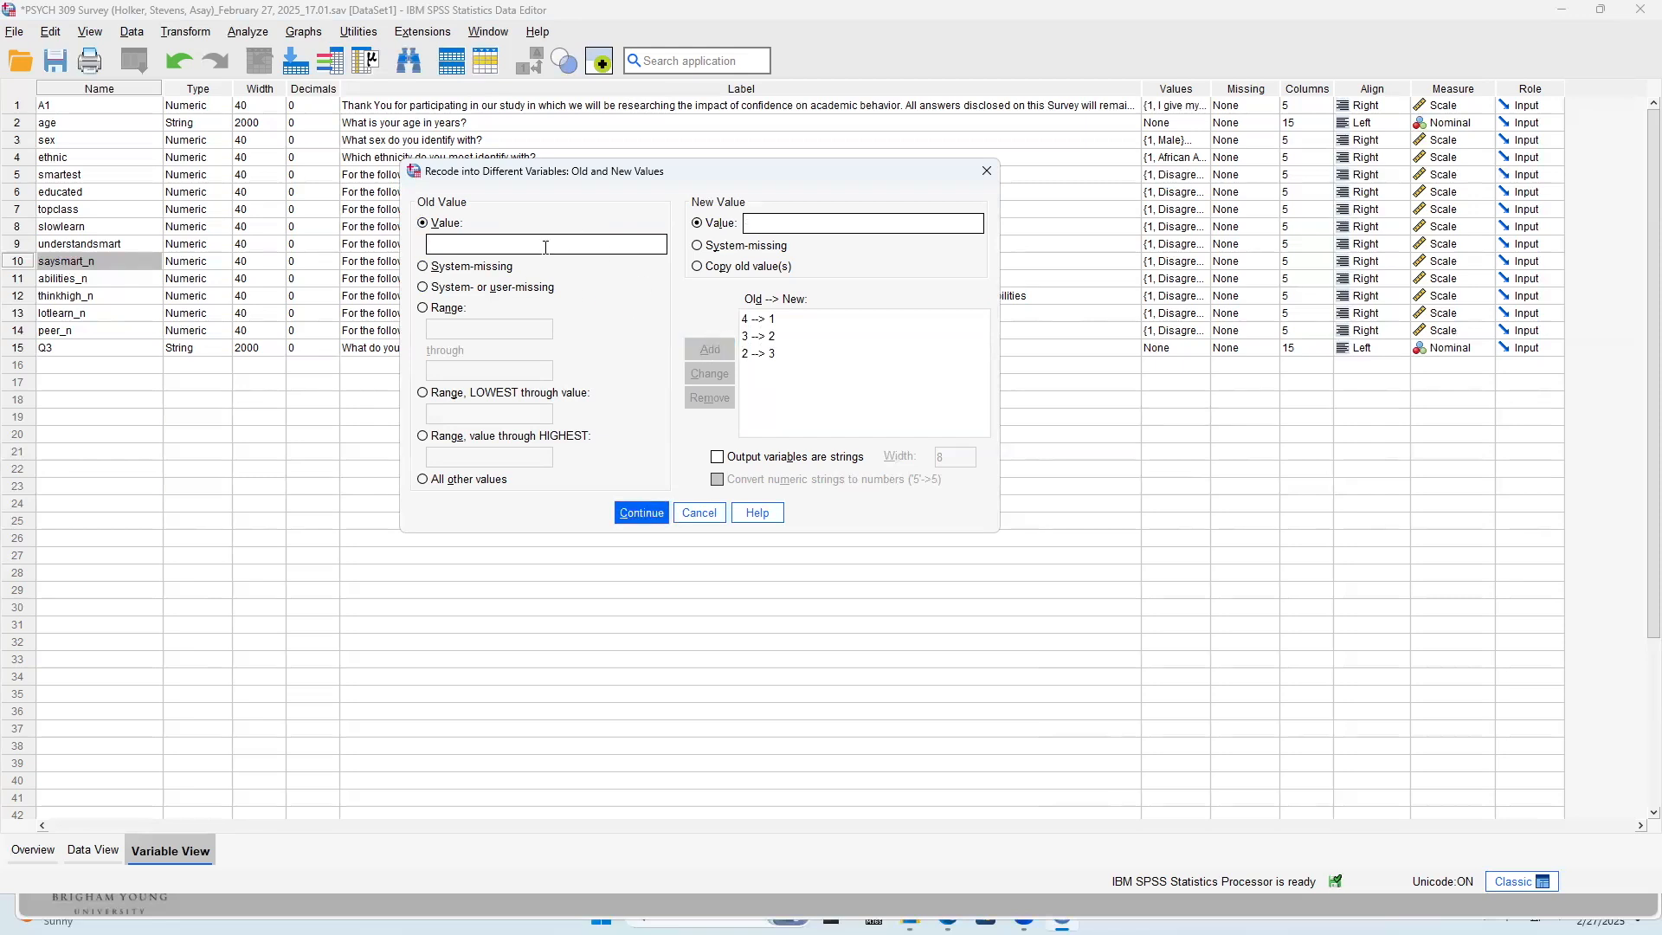
pyautogui.write('4')
pyautogui.click(705, 348)
# Clear the four-point mappings from the list of old and new values
pyautogui.click(791, 370)
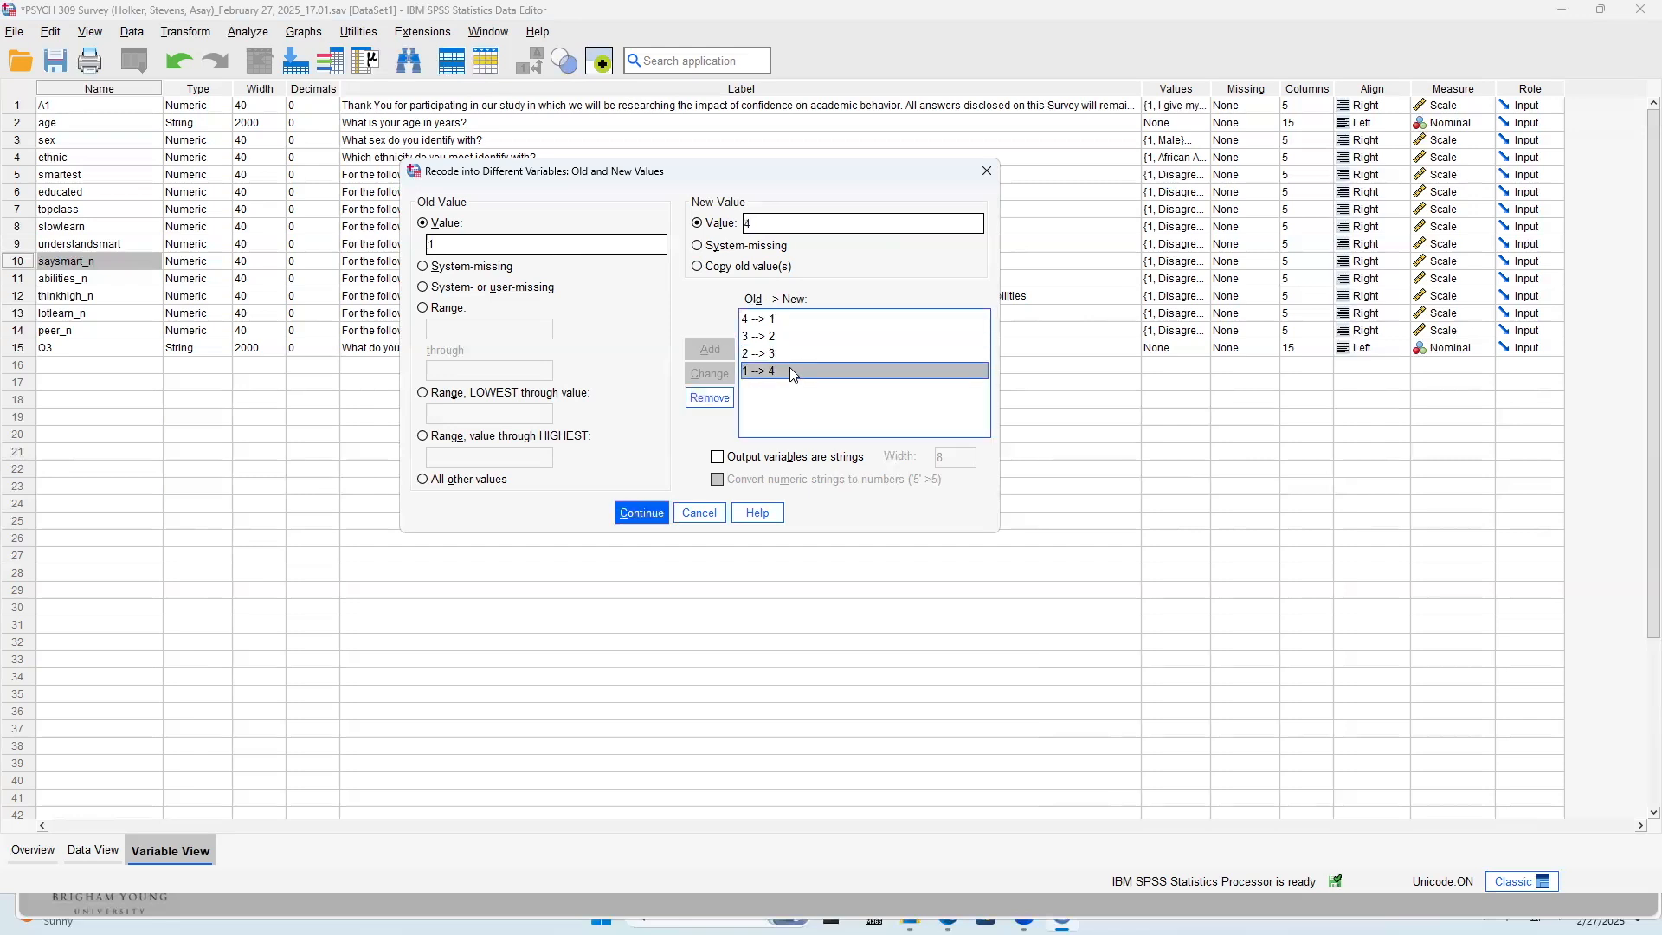
pyautogui.click(726, 397)
pyautogui.click(725, 398)
pyautogui.click(725, 394)
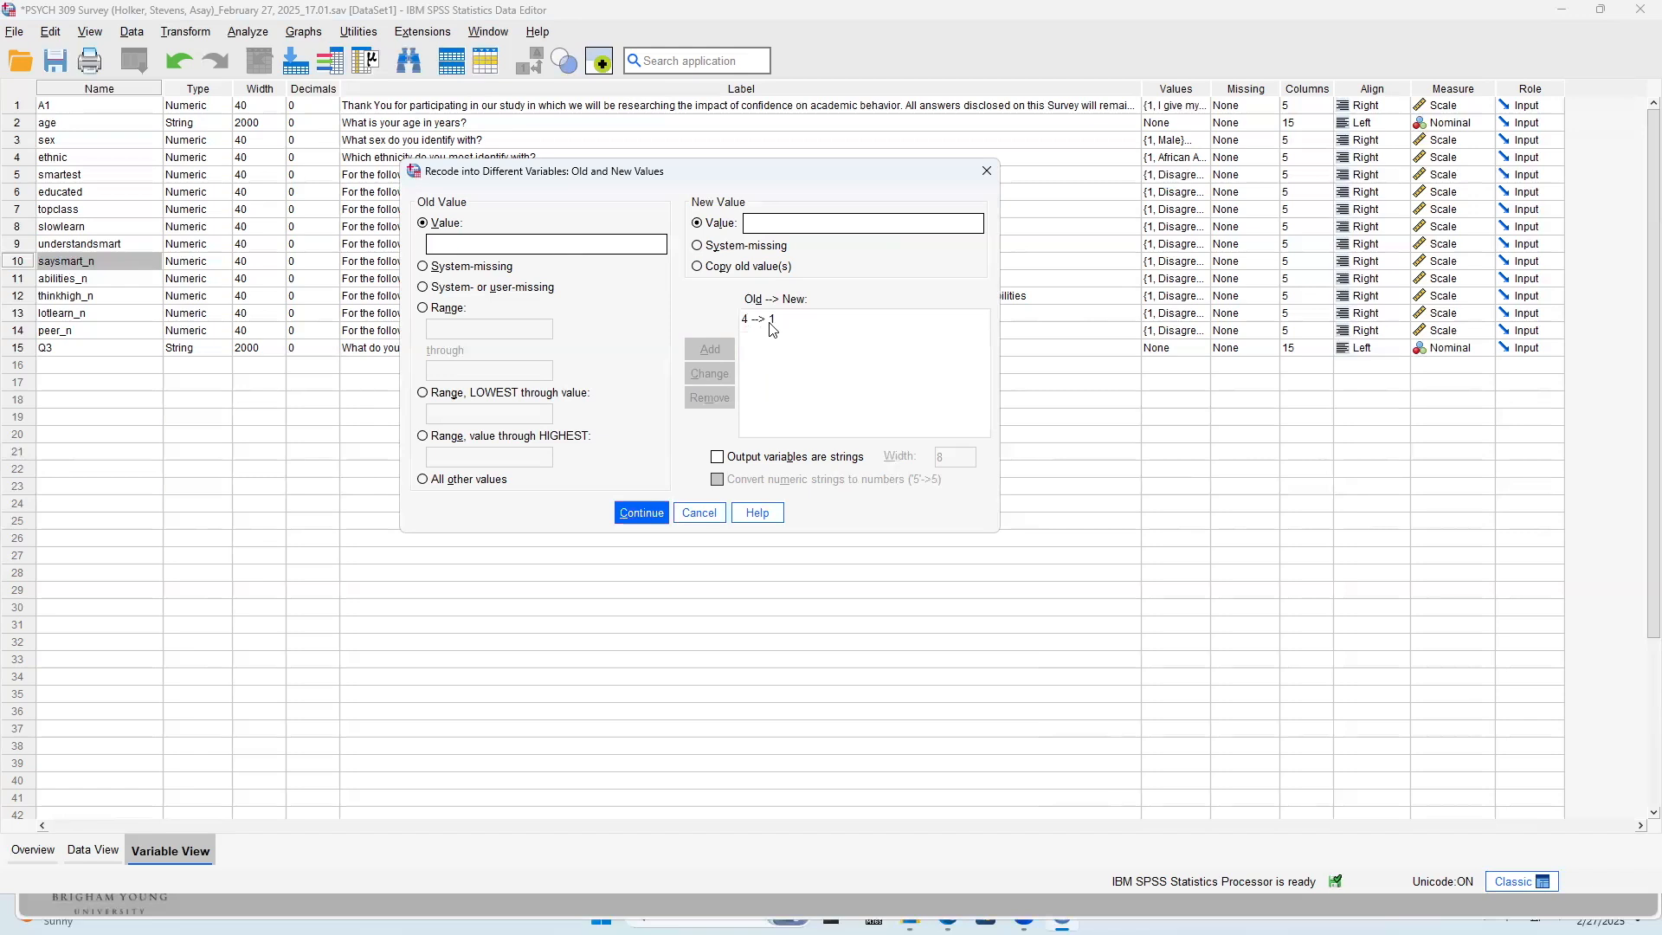
pyautogui.click(770, 322)
pyautogui.click(709, 397)
# Map old value 5 to new value 1 and old value 4 to new value 2
pyautogui.press('Tab')
pyautogui.press('Tab')
pyautogui.write('1')
pyautogui.press('Tab')
pyautogui.click(716, 351)
pyautogui.write('4')
pyautogui.press('Tab')
pyautogui.press('Tab')
pyautogui.write('2')
pyautogui.click(709, 349)
# Map old value 3 to new value 3
pyautogui.click(563, 241)
pyautogui.write('3')
pyautogui.press('Tab')
pyautogui.press('Tab')
pyautogui.write('3')
pyautogui.press('Return')
pyautogui.write('22')
pyautogui.press('BackSpace')
pyautogui.press('Tab')
pyautogui.press('Tab')
pyautogui.write('3')
pyautogui.click(719, 351)
pyautogui.click(767, 372)
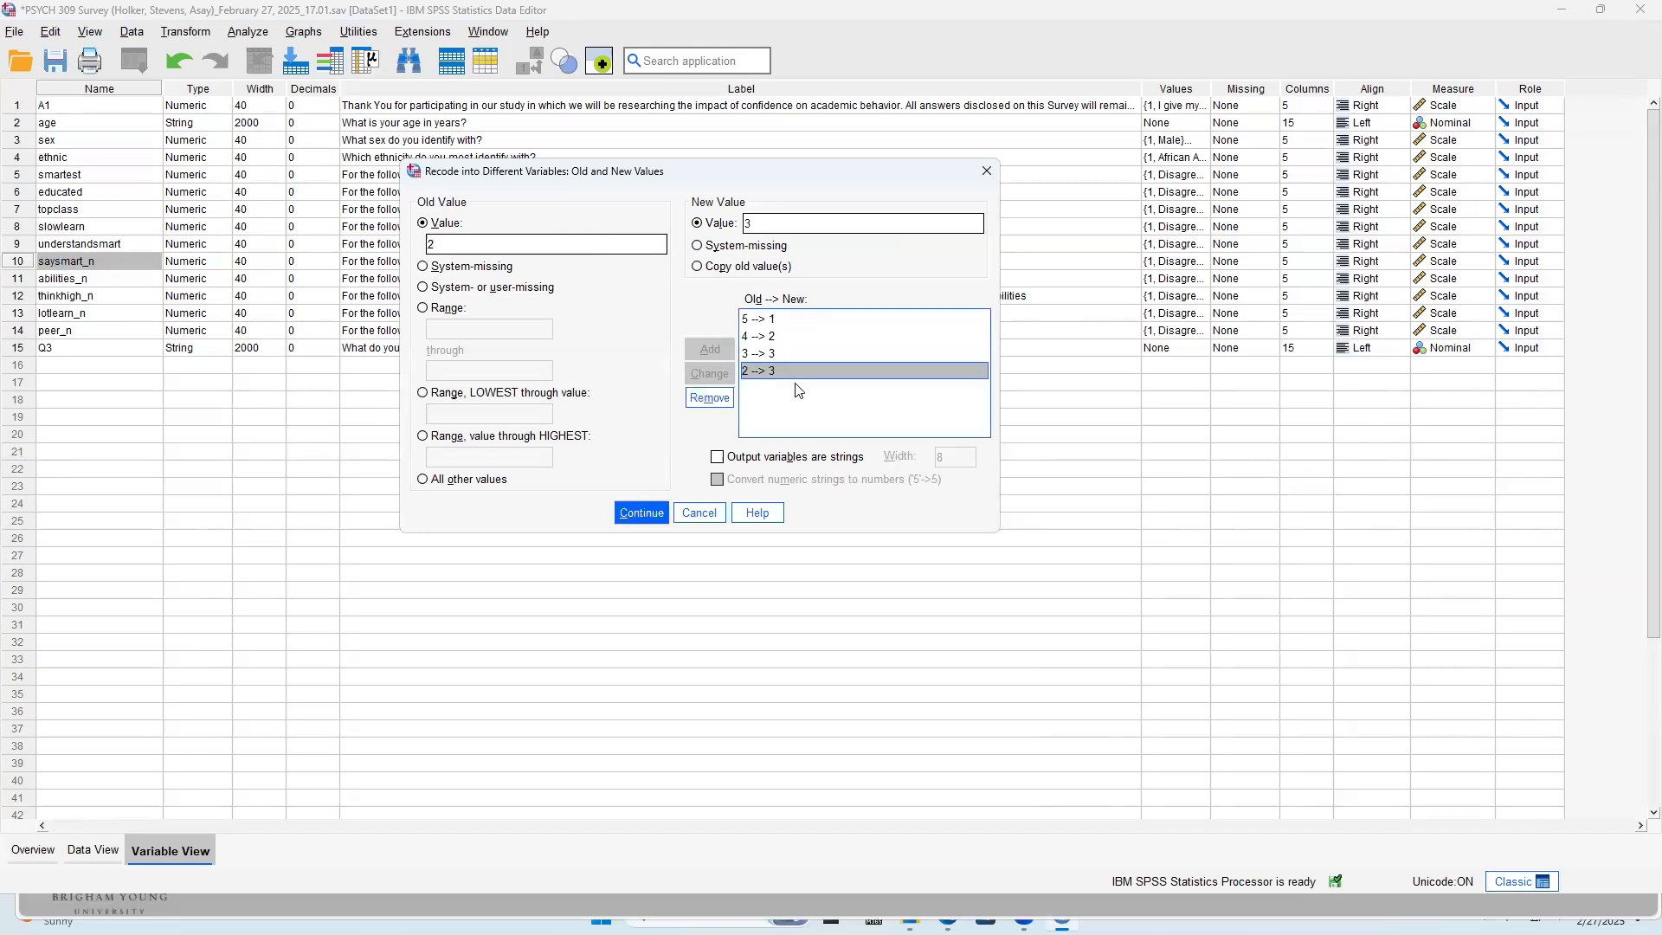
pyautogui.click(709, 397)
# Map old value 2 to new value 4 and old value 1 to new value 5
pyautogui.write('2')
pyautogui.press('Tab')
pyautogui.write('4')
pyautogui.click(691, 346)
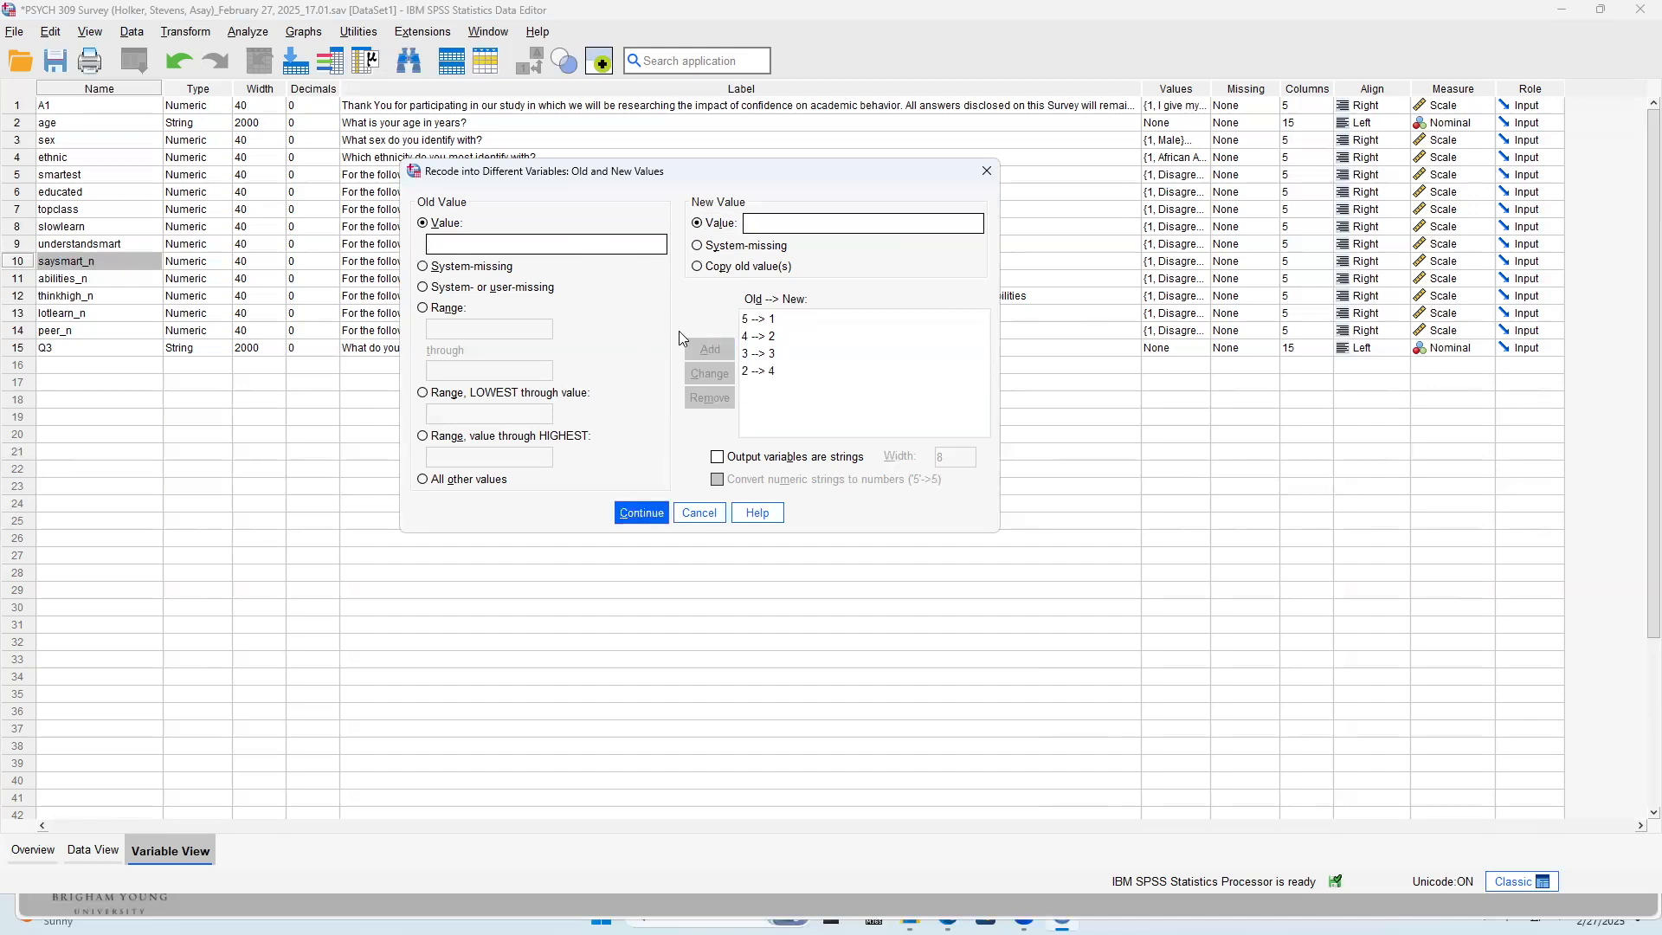
pyautogui.write('5')
pyautogui.click(710, 351)
# Check each of the five reverse-scoring mappings in turn and accept the old and new values
pyautogui.click(759, 319)
pyautogui.click(767, 339)
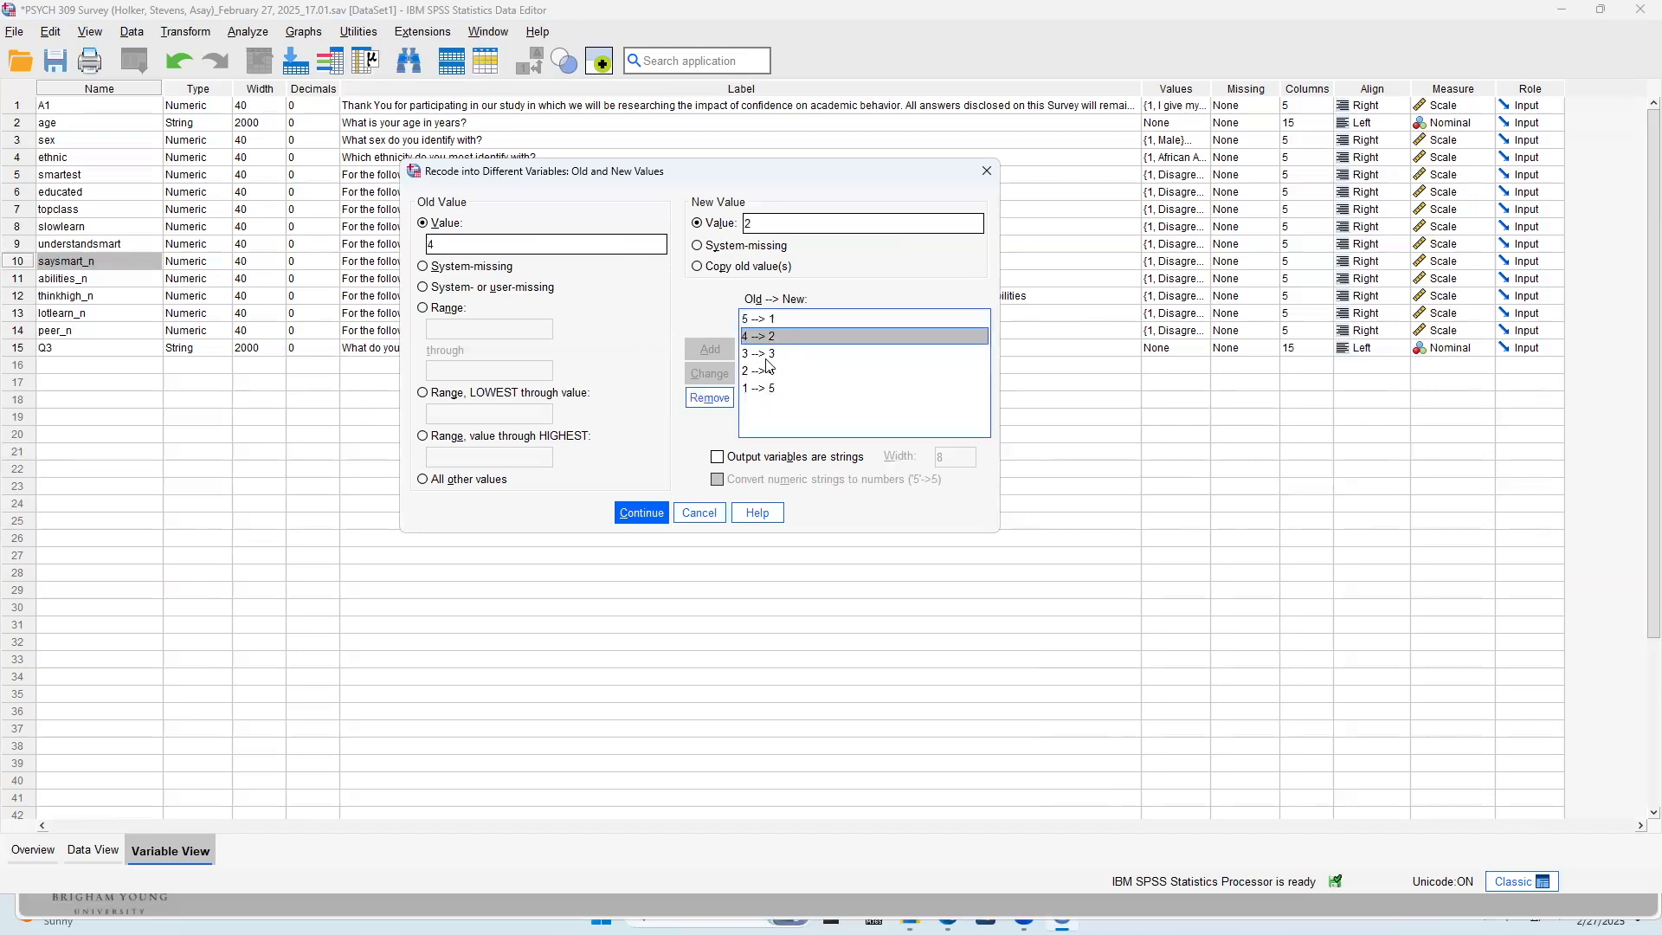
pyautogui.click(767, 355)
pyautogui.click(769, 371)
pyautogui.click(771, 387)
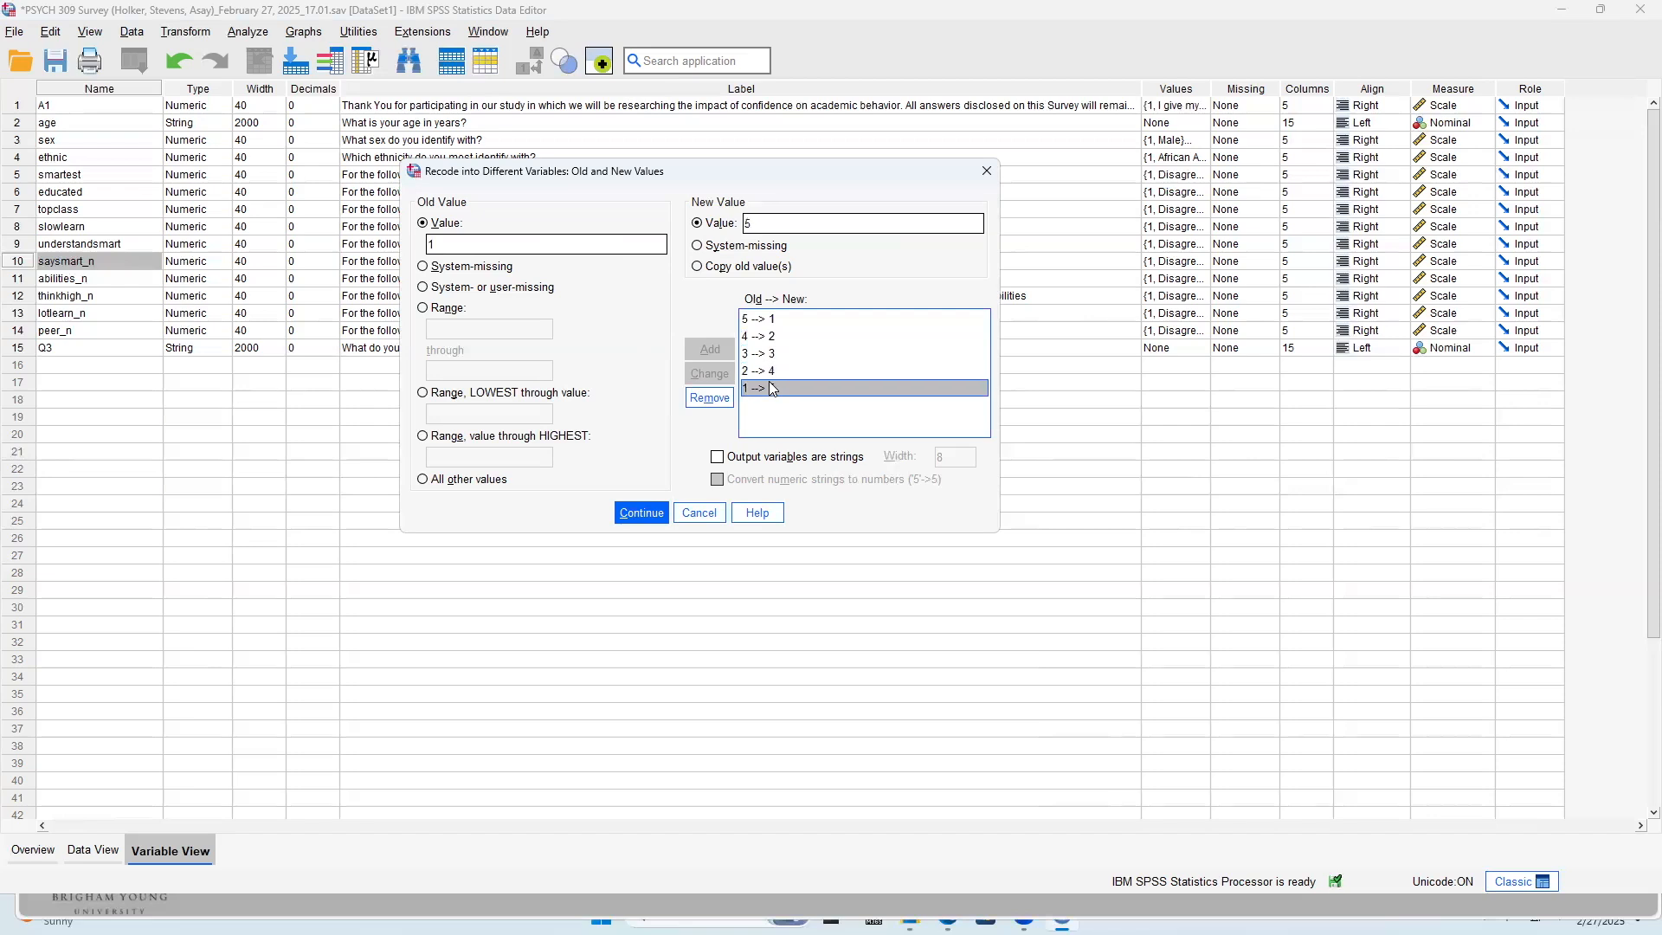
pyautogui.click(778, 320)
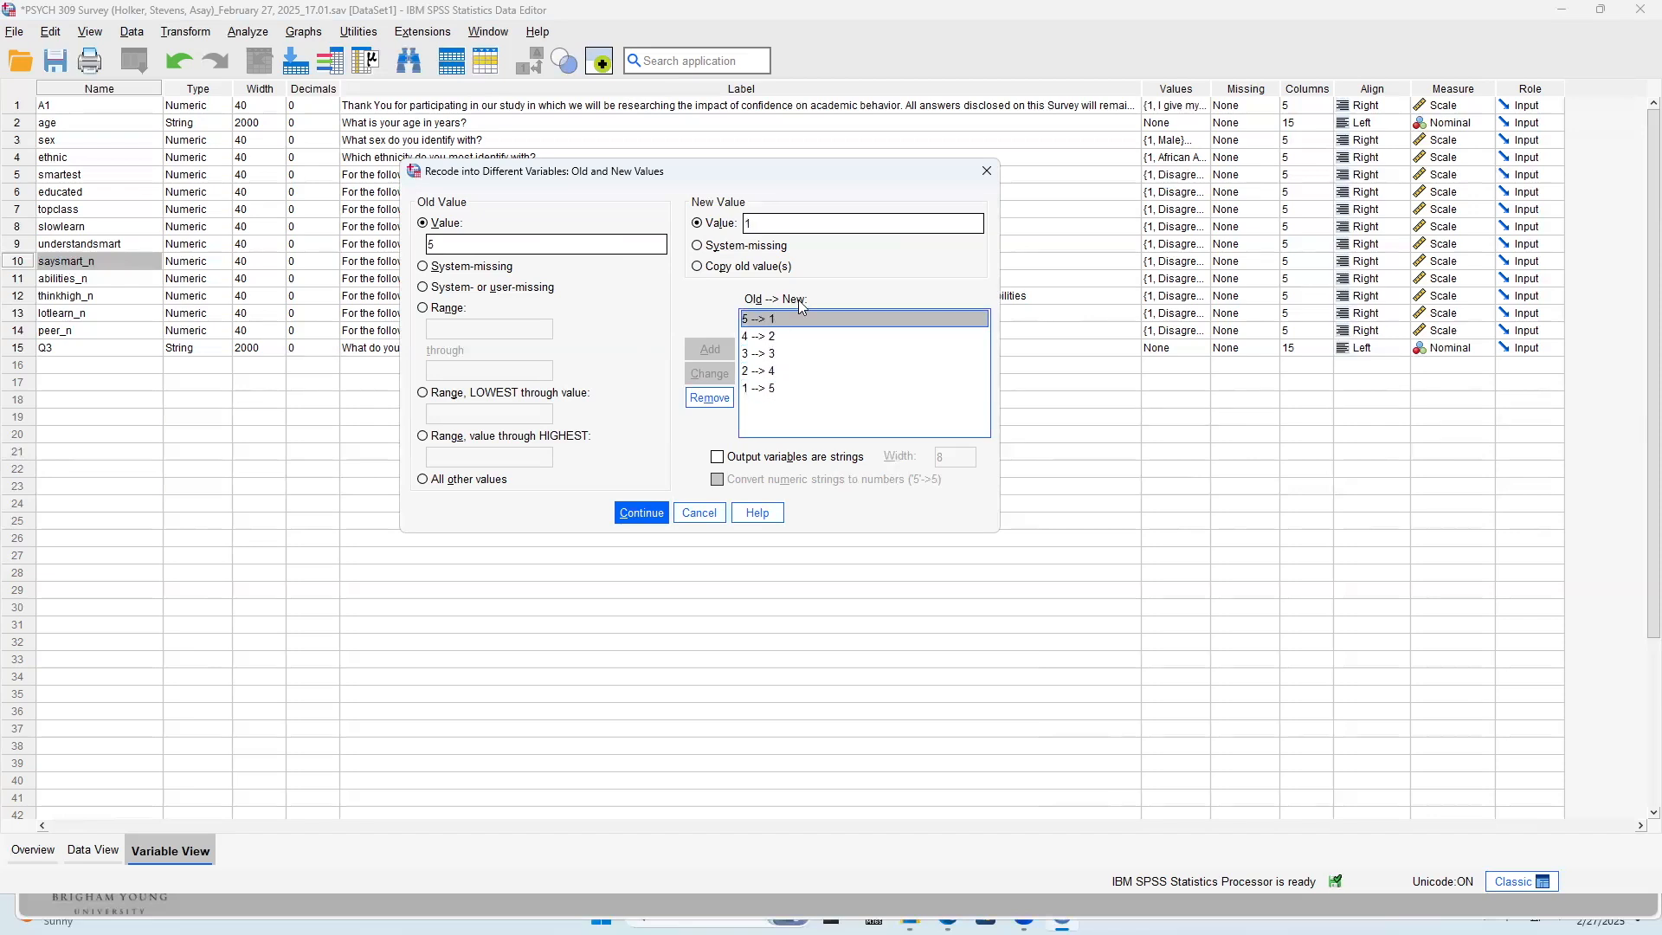
pyautogui.click(642, 512)
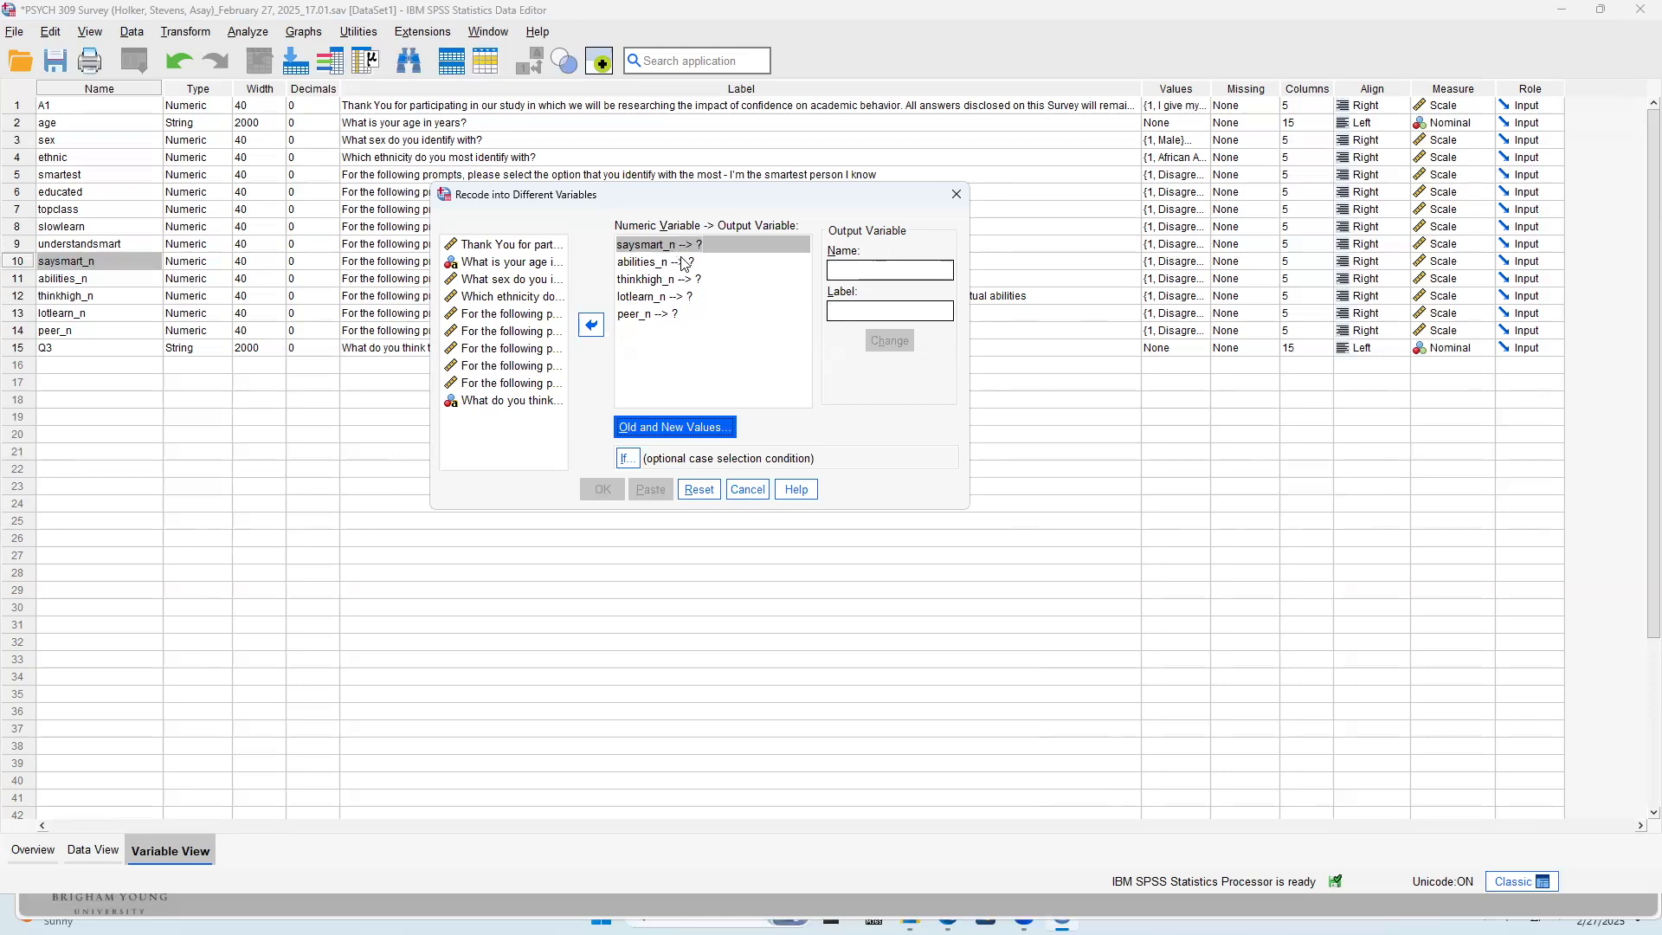
# Try to enter saysmart_p as the output variable for saysmart_n
pyautogui.click(890, 271)
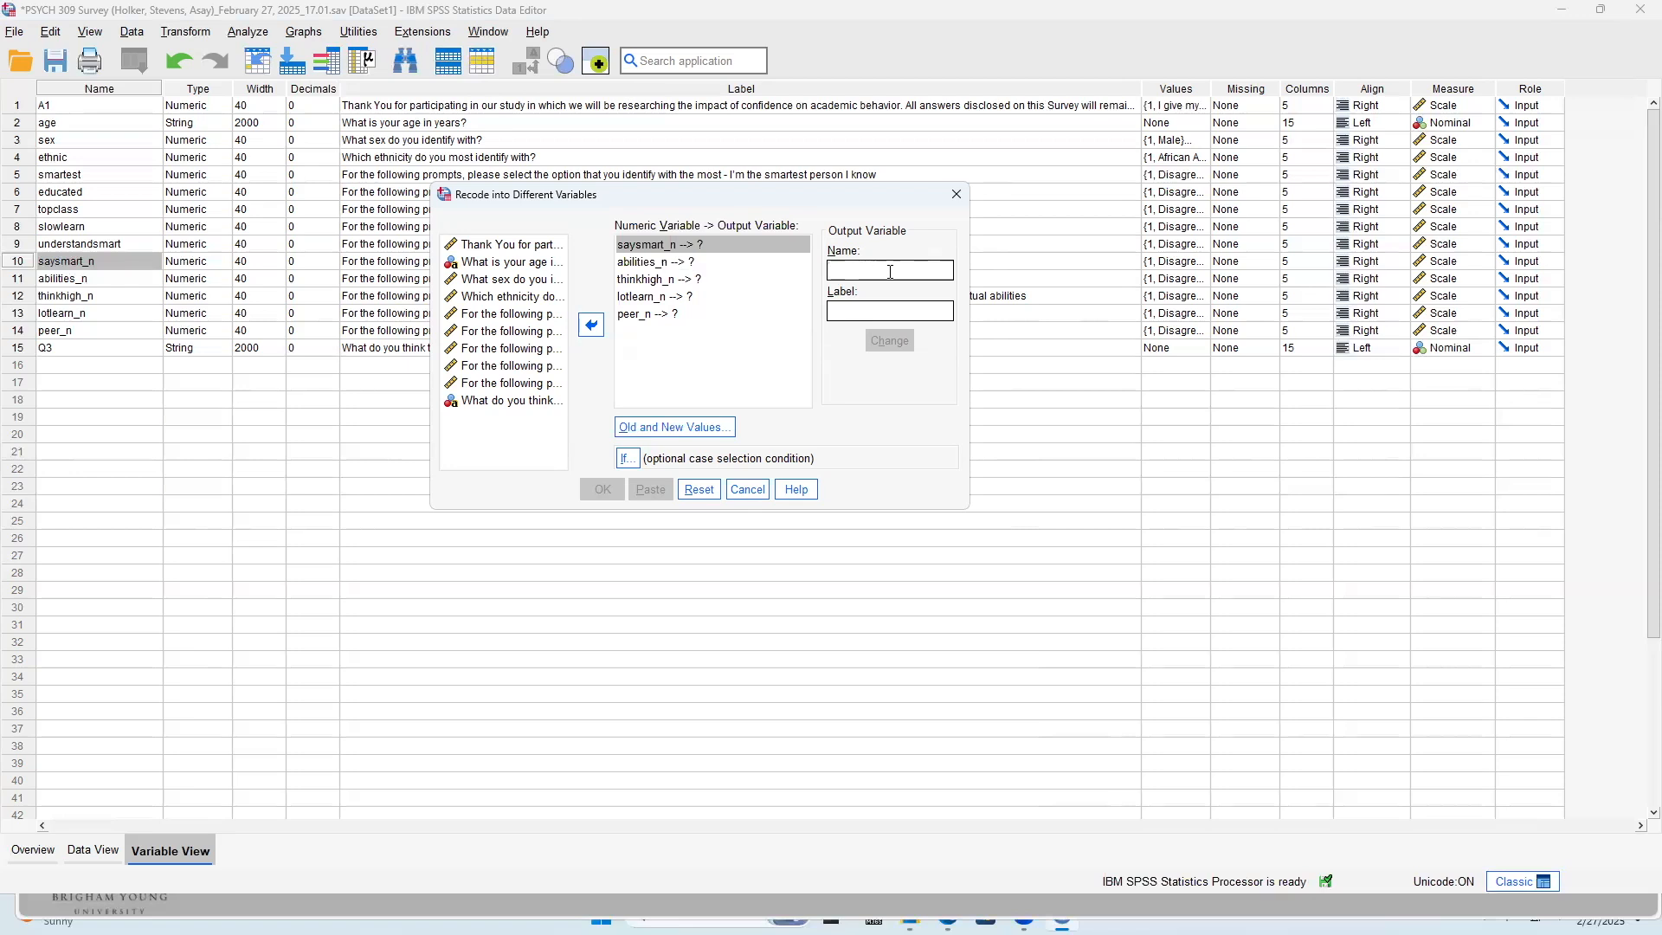
pyautogui.write('saysmart_p')
pyautogui.click(850, 315)
pyautogui.write('saysmar')
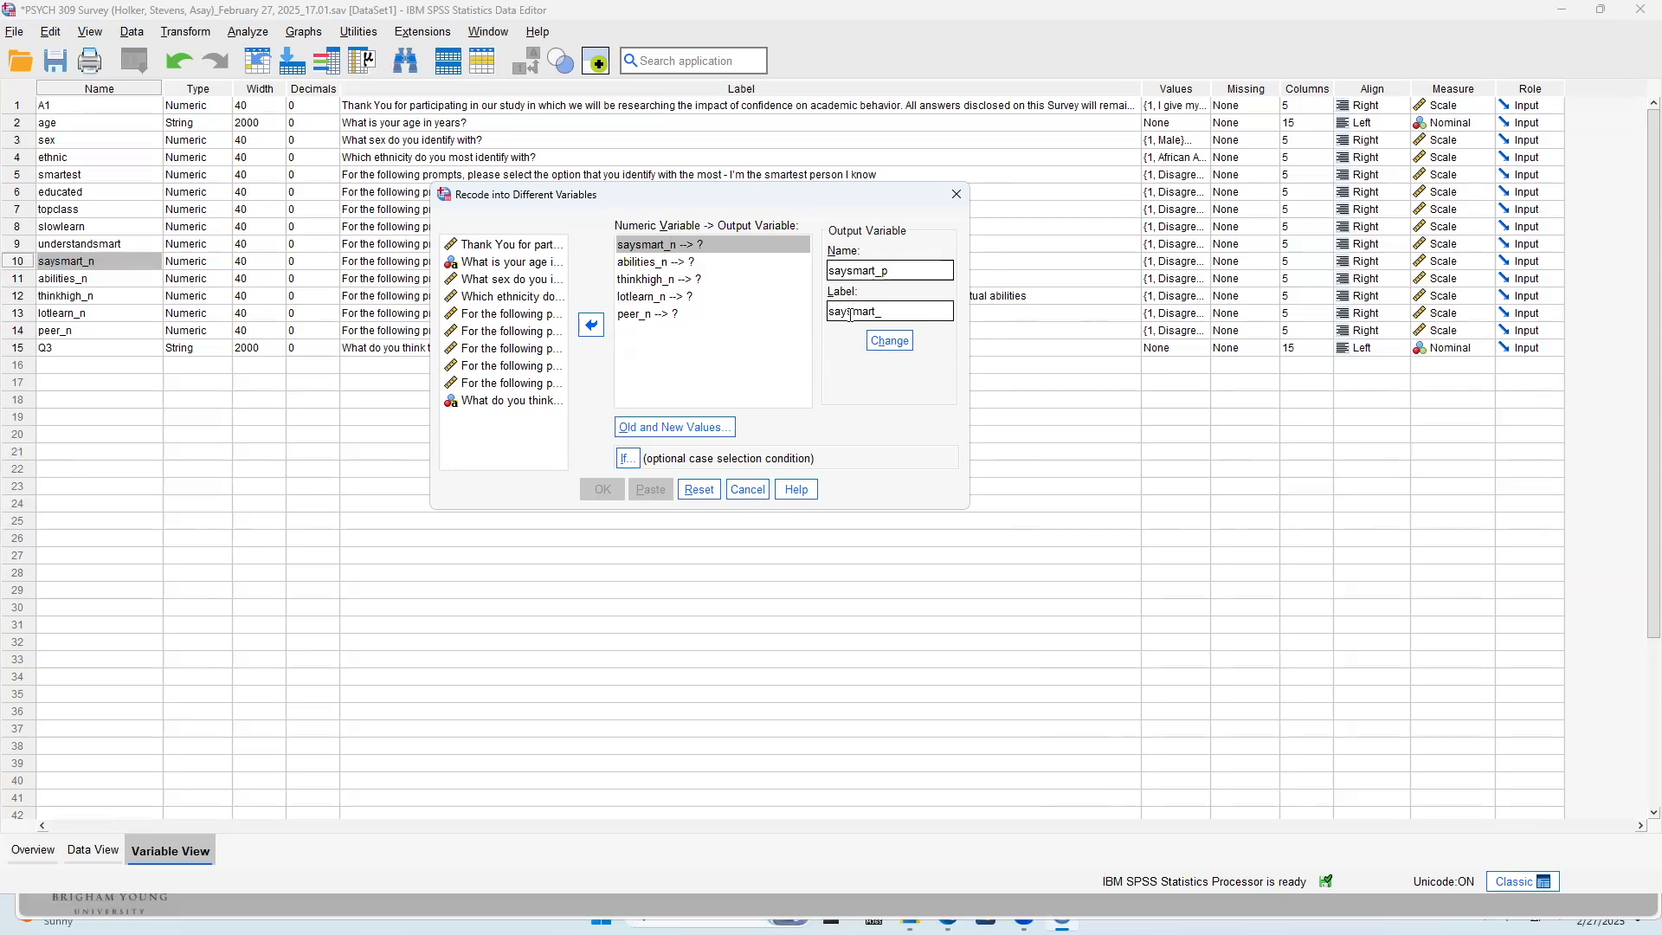
pyautogui.doubleClick(880, 271)
pyautogui.click(890, 271)
pyautogui.click(733, 262)
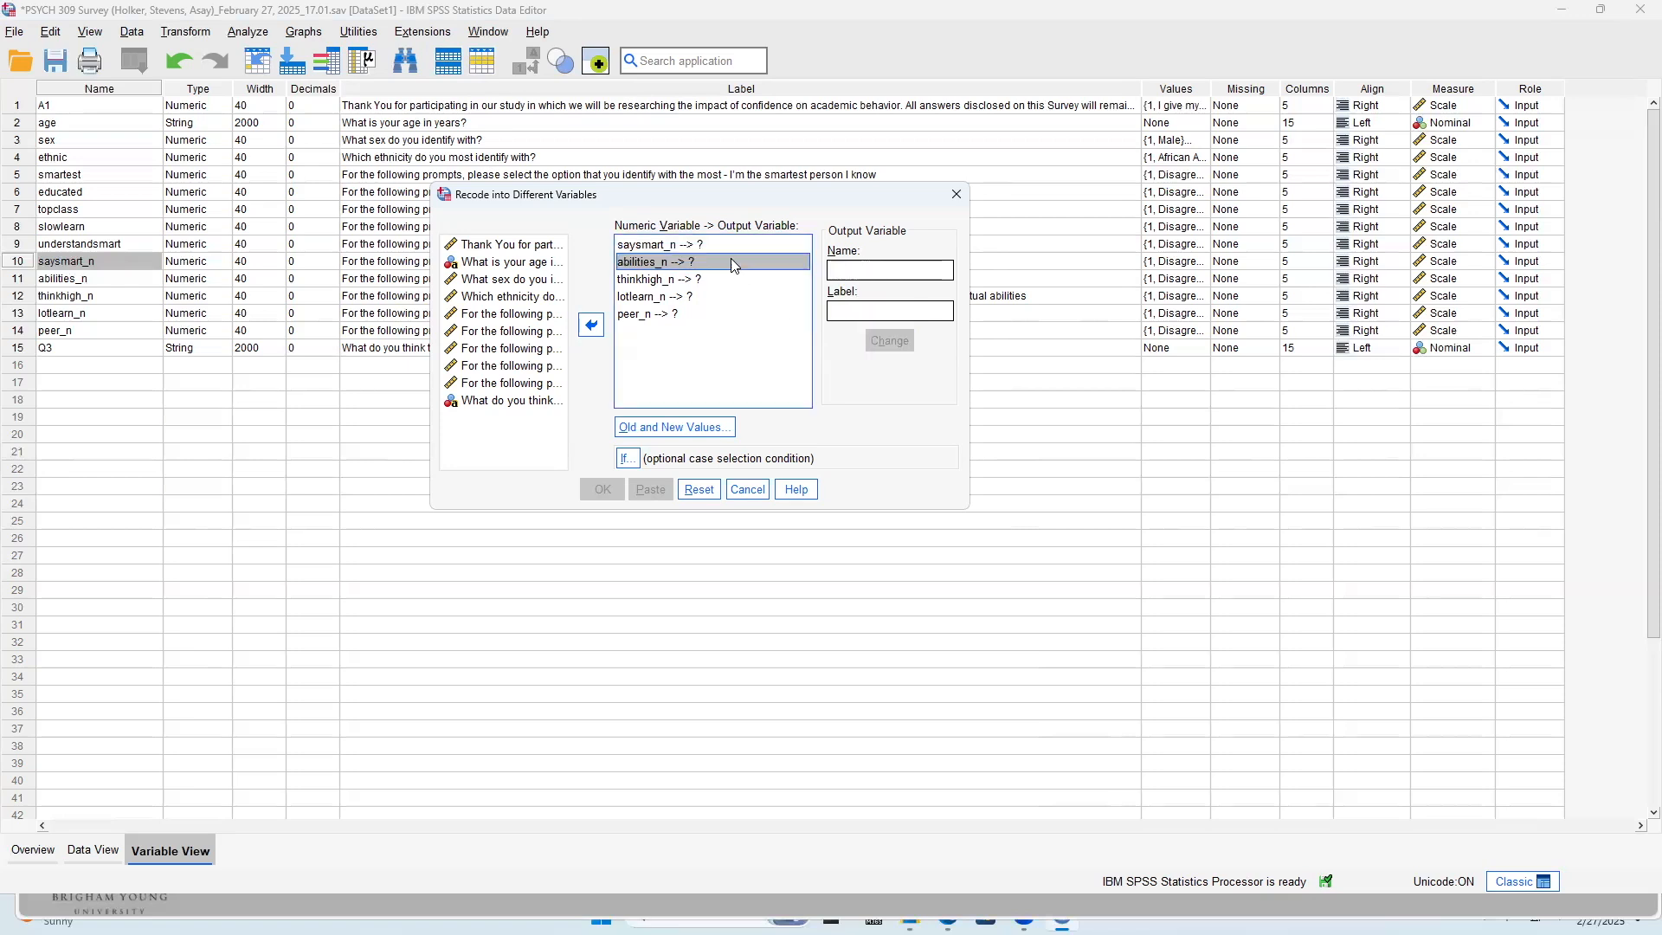
# Assign saysmart_n the output variable name saysmart_p with the label saysmart_p
pyautogui.click(767, 244)
pyautogui.click(850, 269)
pyautogui.write('saysmar_p')
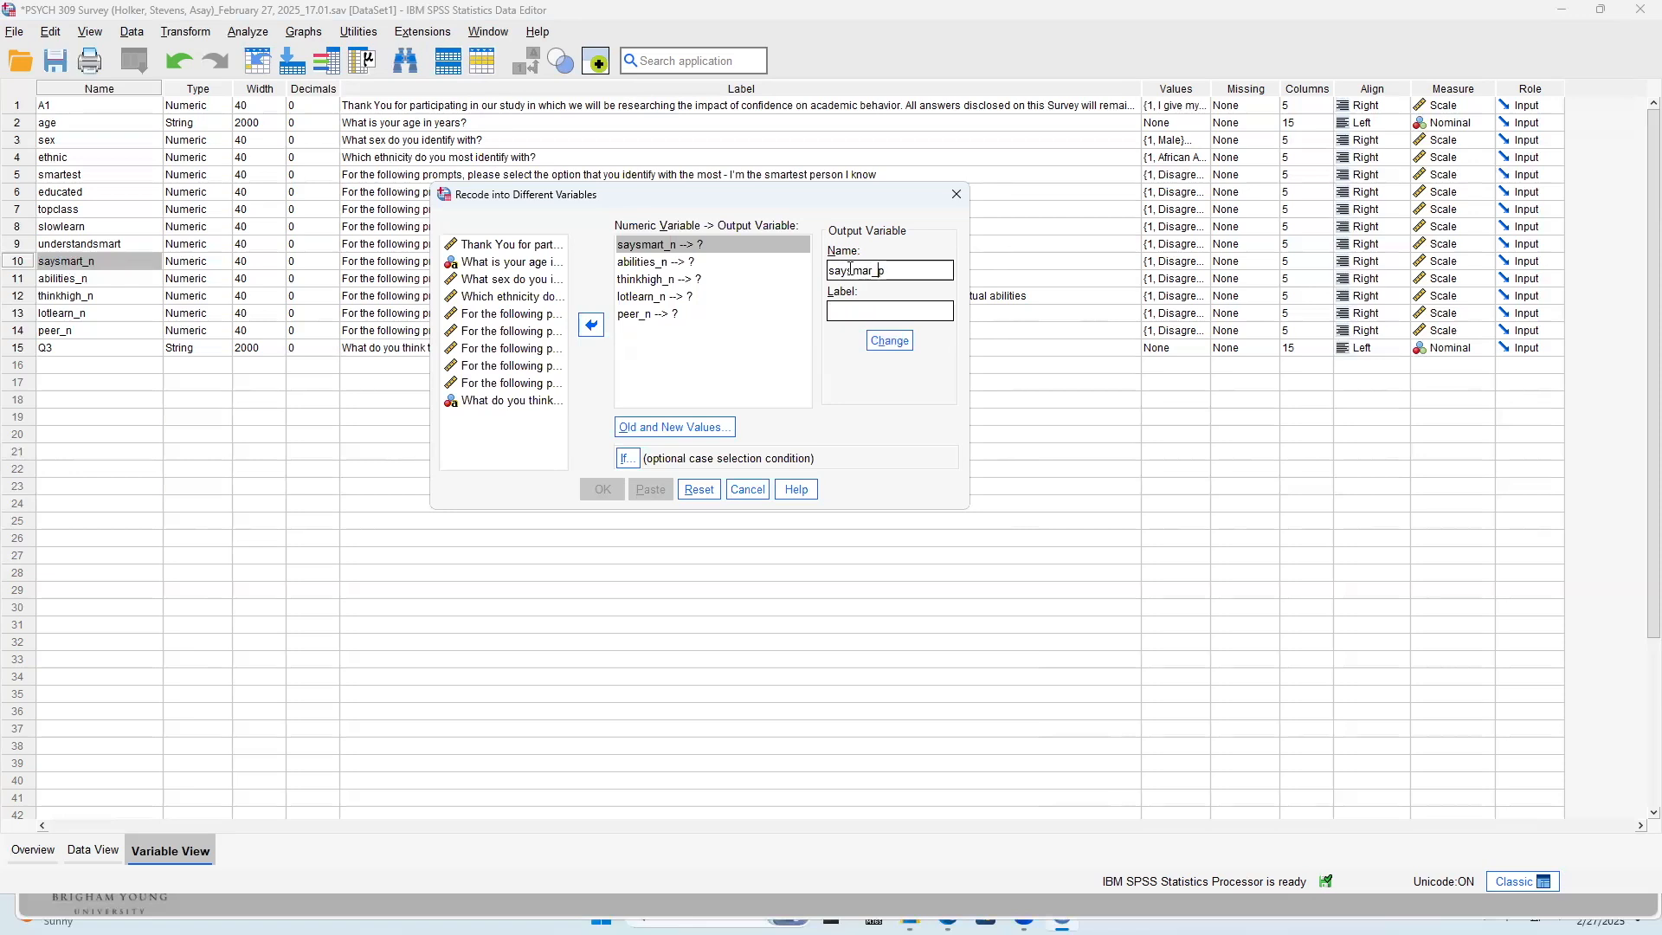
pyautogui.write('t')
pyautogui.doubleClick(849, 269)
pyautogui.press('BackSpace')
pyautogui.write('saysmart_p')
pyautogui.click(876, 307)
pyautogui.write('saysmartP')
pyautogui.press('BackSpace')
pyautogui.click(903, 344)
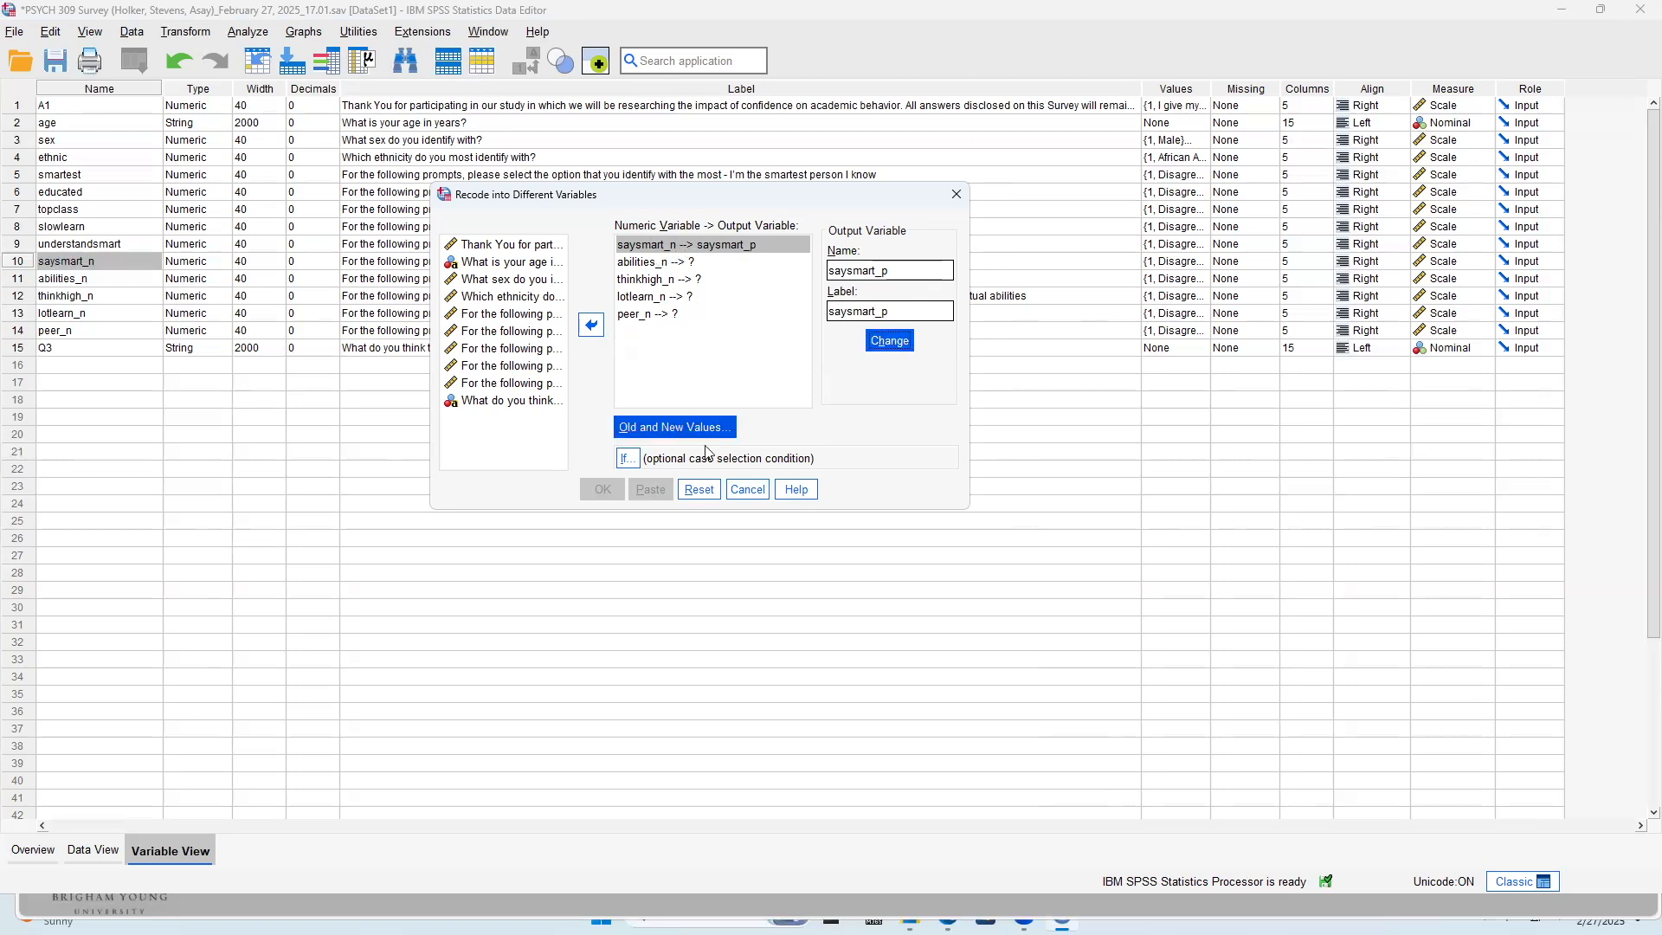
# Assign abilities_n the output variable name abilities_p with the label abilities_p
pyautogui.click(719, 262)
pyautogui.click(836, 268)
pyautogui.write('abilities')
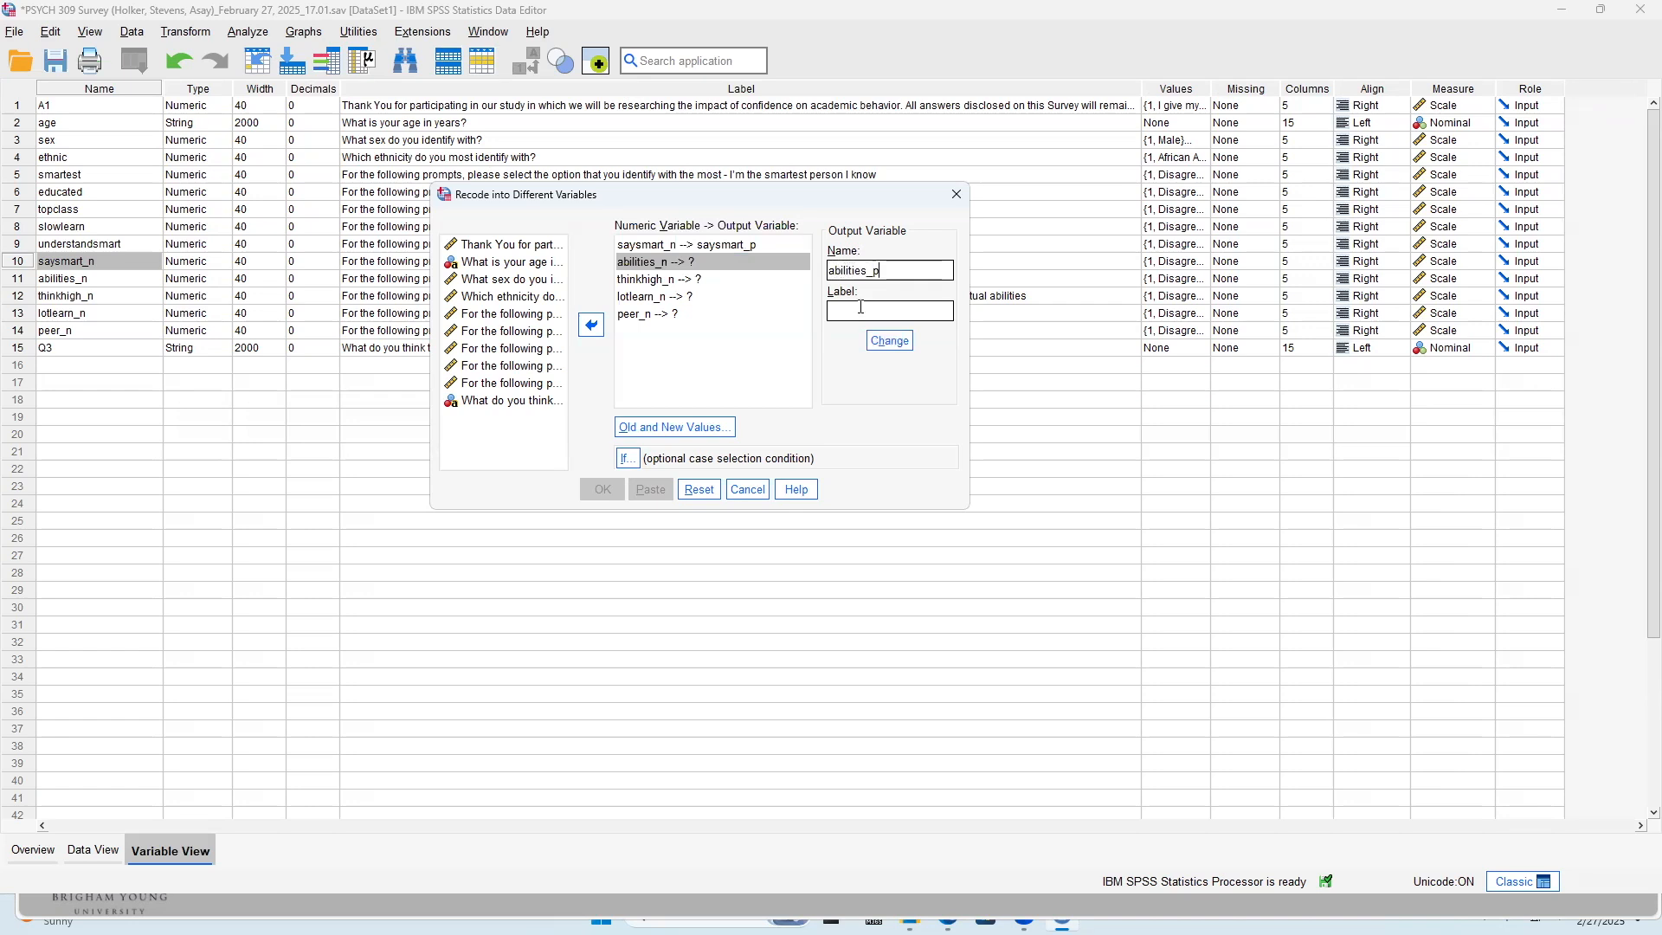
pyautogui.click(860, 308)
pyautogui.write('abilities_p')
pyautogui.click(898, 342)
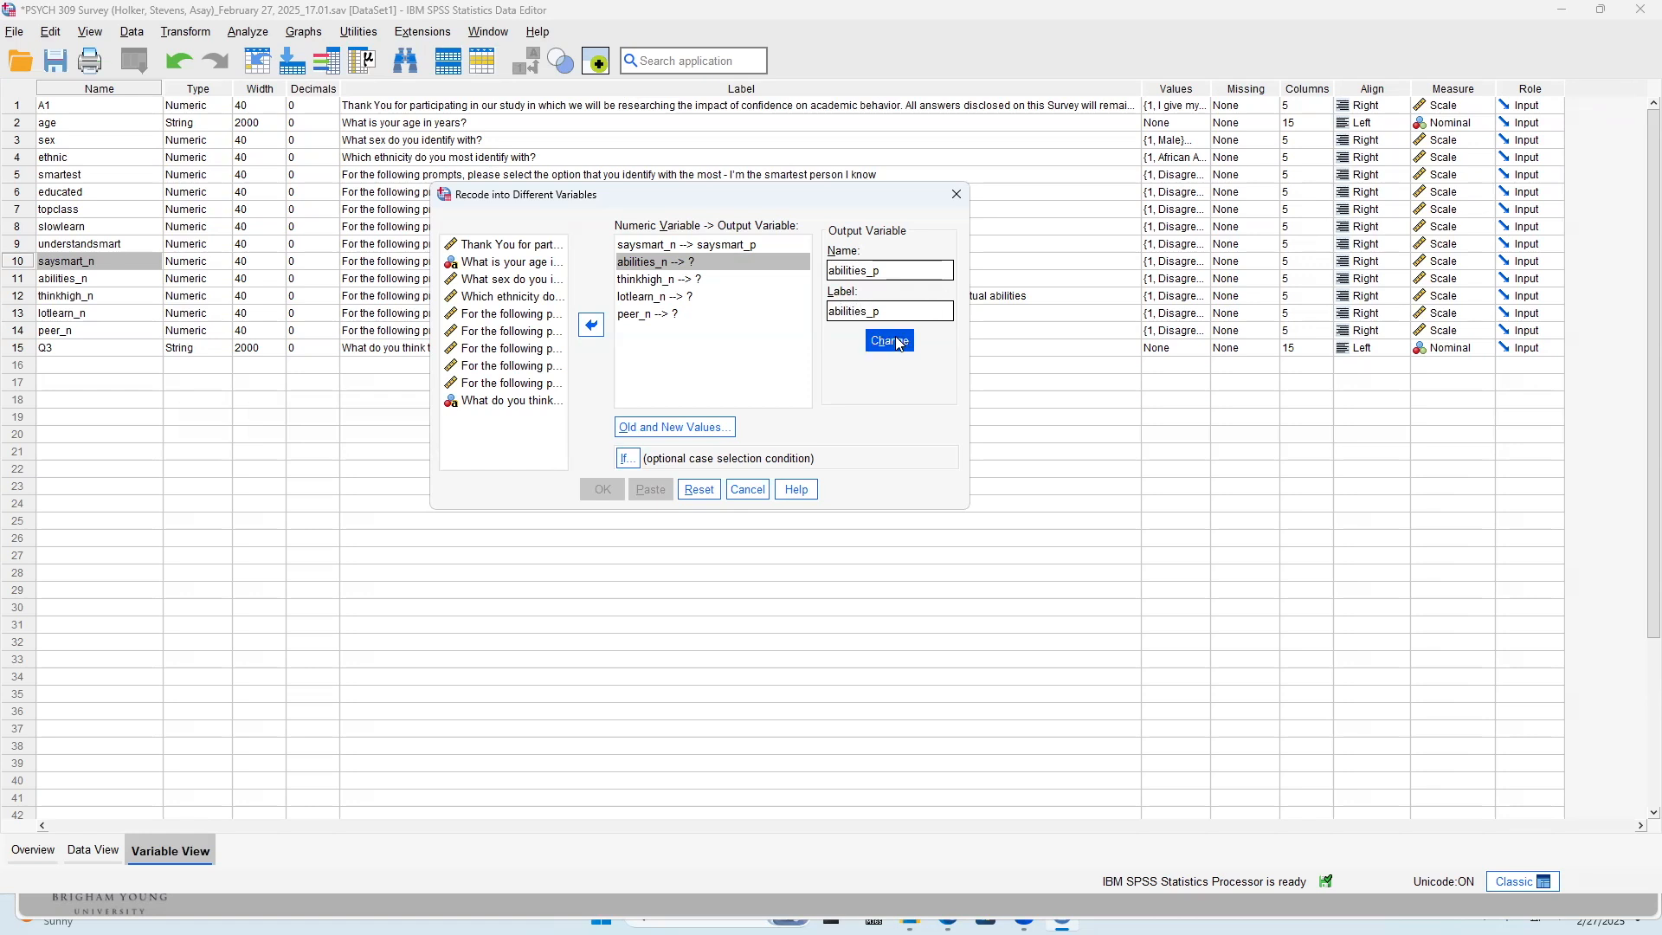
# Assign thinkhigh_n the output variable name thinkhigh_p with the label thinkhigh_p
pyautogui.click(723, 279)
pyautogui.click(918, 270)
pyautogui.write('abili')
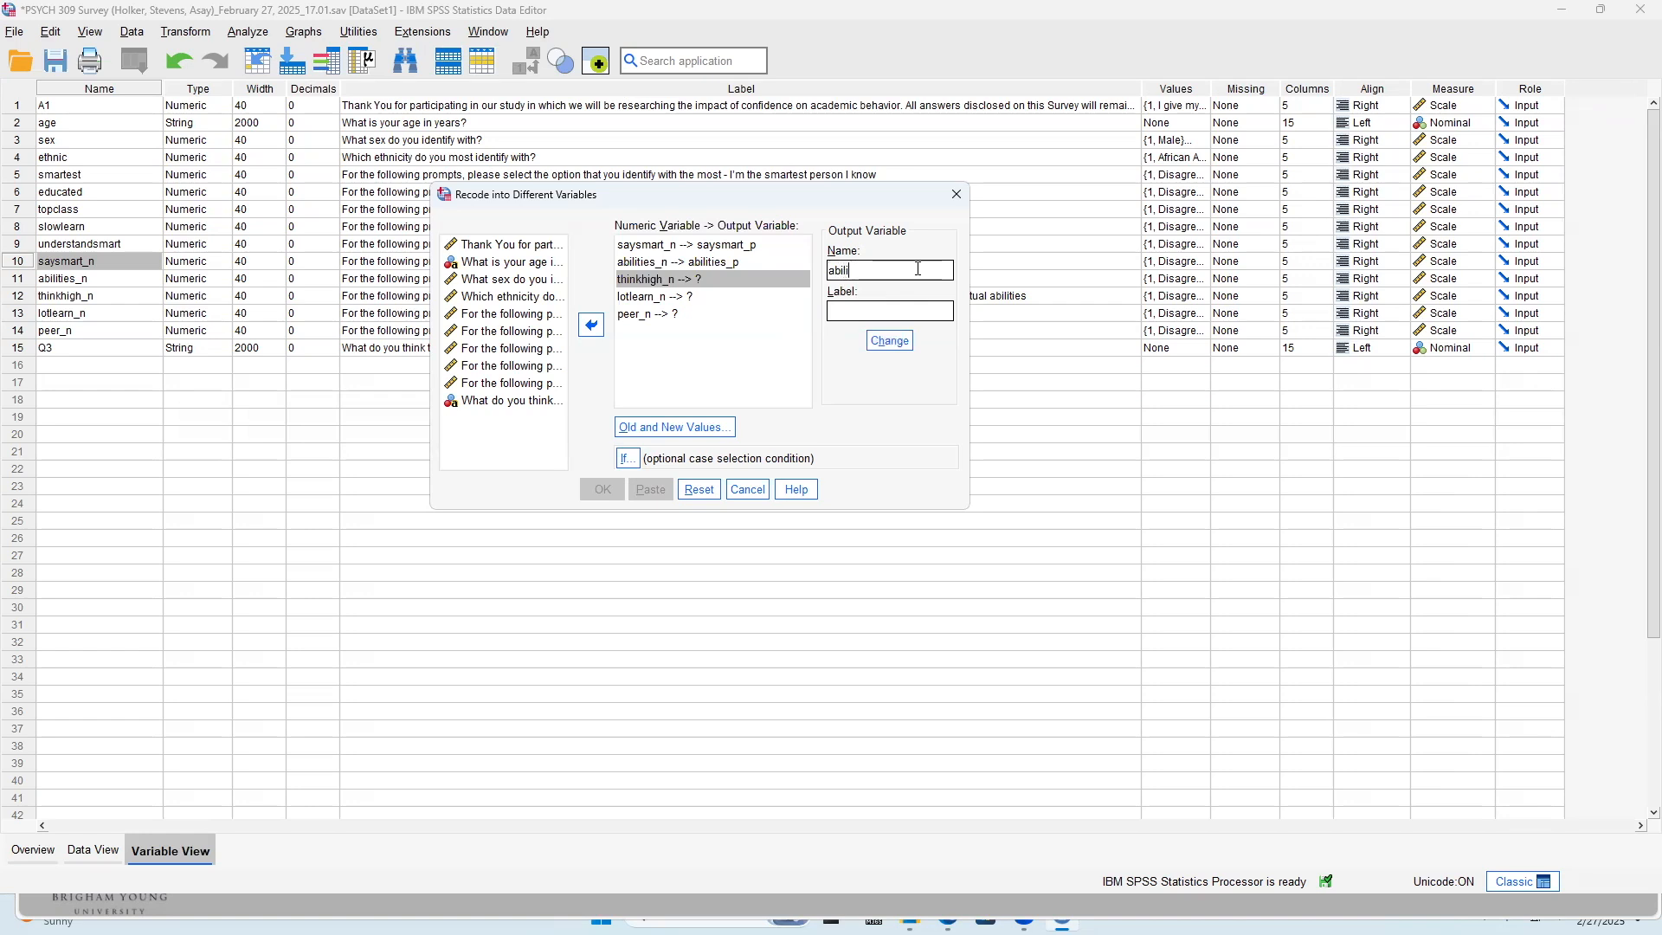
pyautogui.press('BackSpace')
pyautogui.press('BackSpace')
pyautogui.press('BackSpace')
pyautogui.press('BackSpace')
pyautogui.press('BackSpace')
pyautogui.write('thinkhigh_p')
pyautogui.click(857, 311)
pyautogui.write('thinkhigh_p')
pyautogui.click(889, 340)
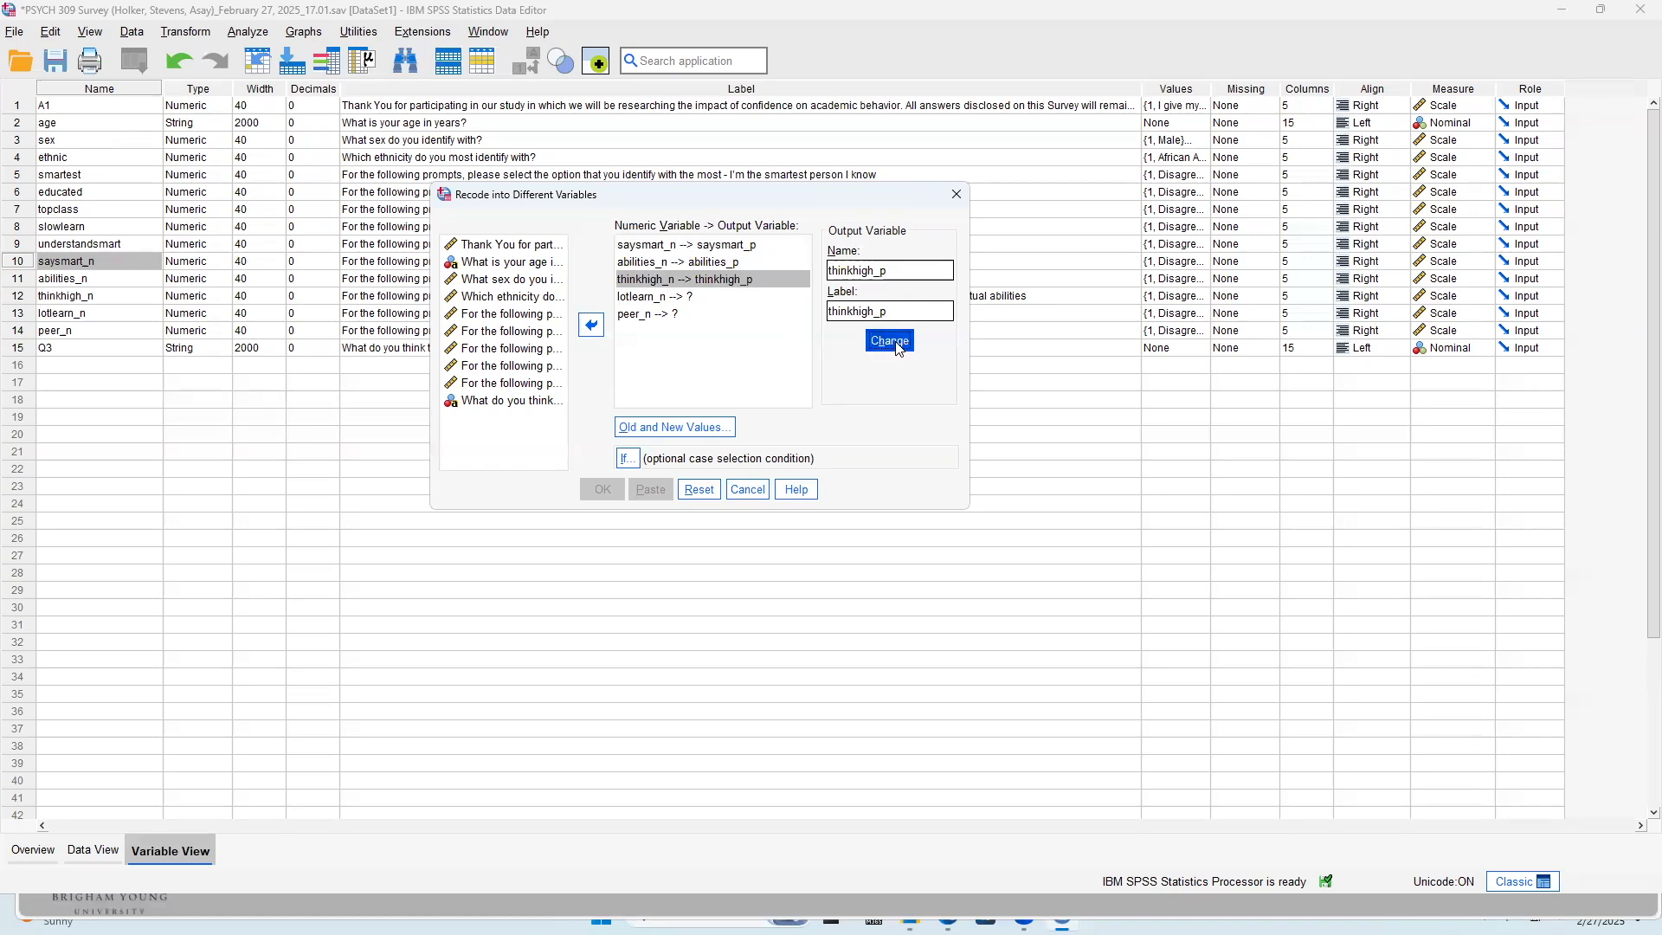
# Assign lotlearn_n the output variable name lotlearn_p with the label lotlearn_p
pyautogui.click(678, 297)
pyautogui.click(888, 279)
pyautogui.write('lot')
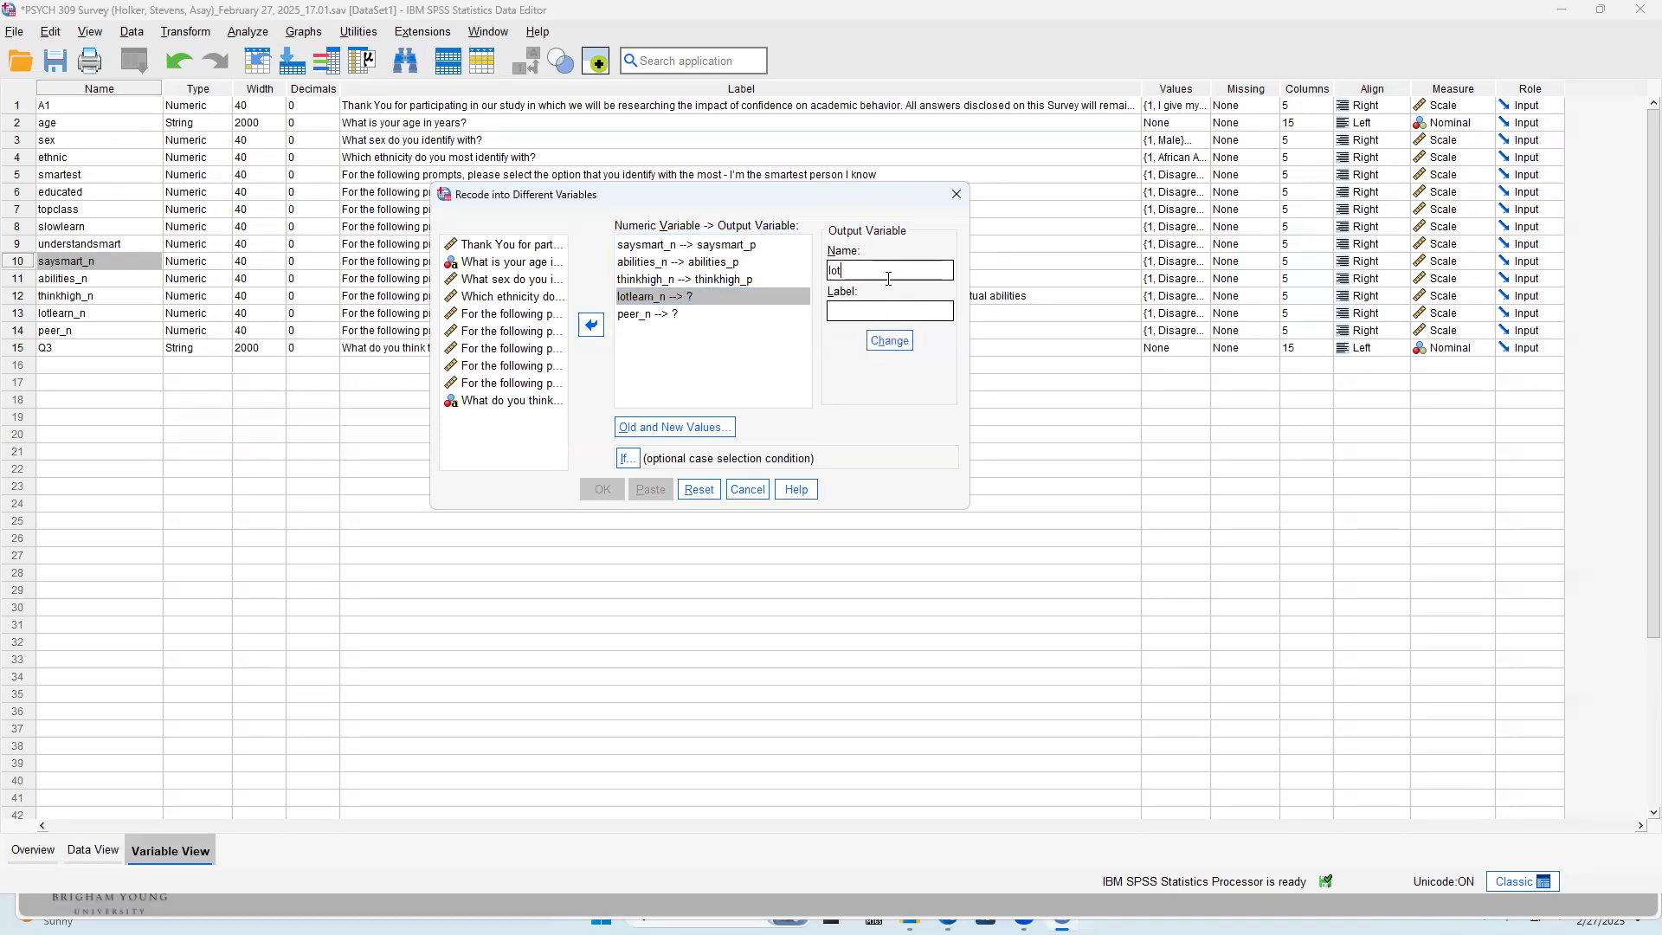
pyautogui.write('learn_p')
pyautogui.click(851, 309)
pyautogui.write('lotlearn')
pyautogui.click(889, 341)
# Assign peer_n the output variable name peer_p with the label peer_p, and run the recode
pyautogui.click(743, 313)
pyautogui.click(866, 271)
pyautogui.write('peer_p')
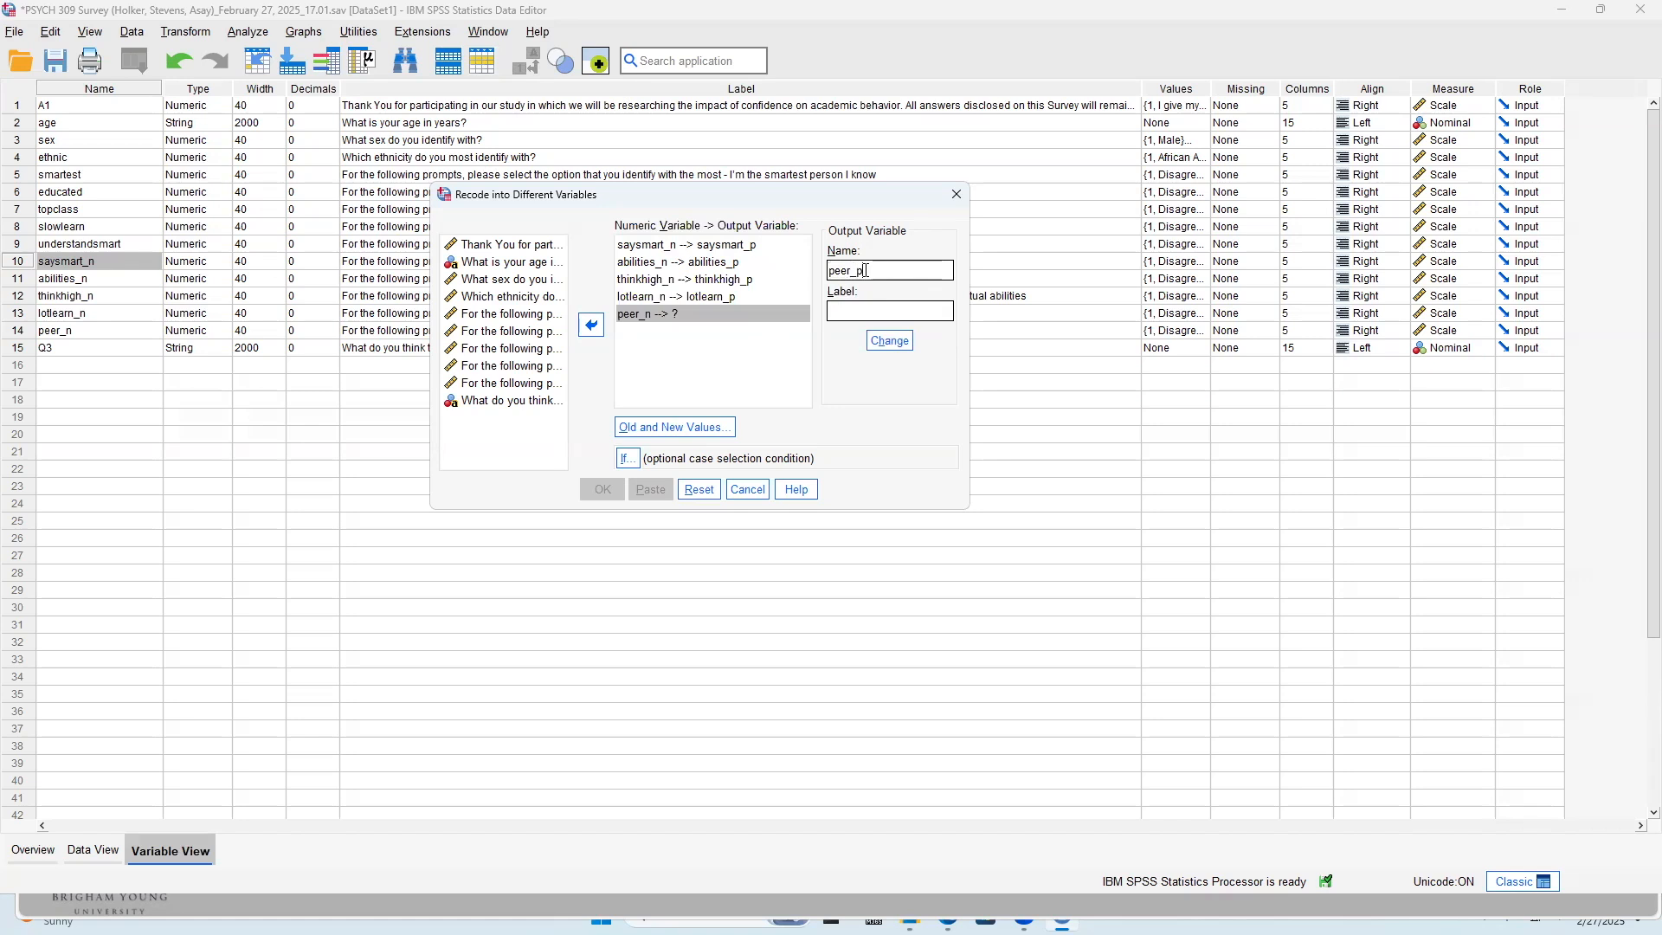
pyautogui.click(862, 312)
pyautogui.write('peer_p')
pyautogui.click(901, 342)
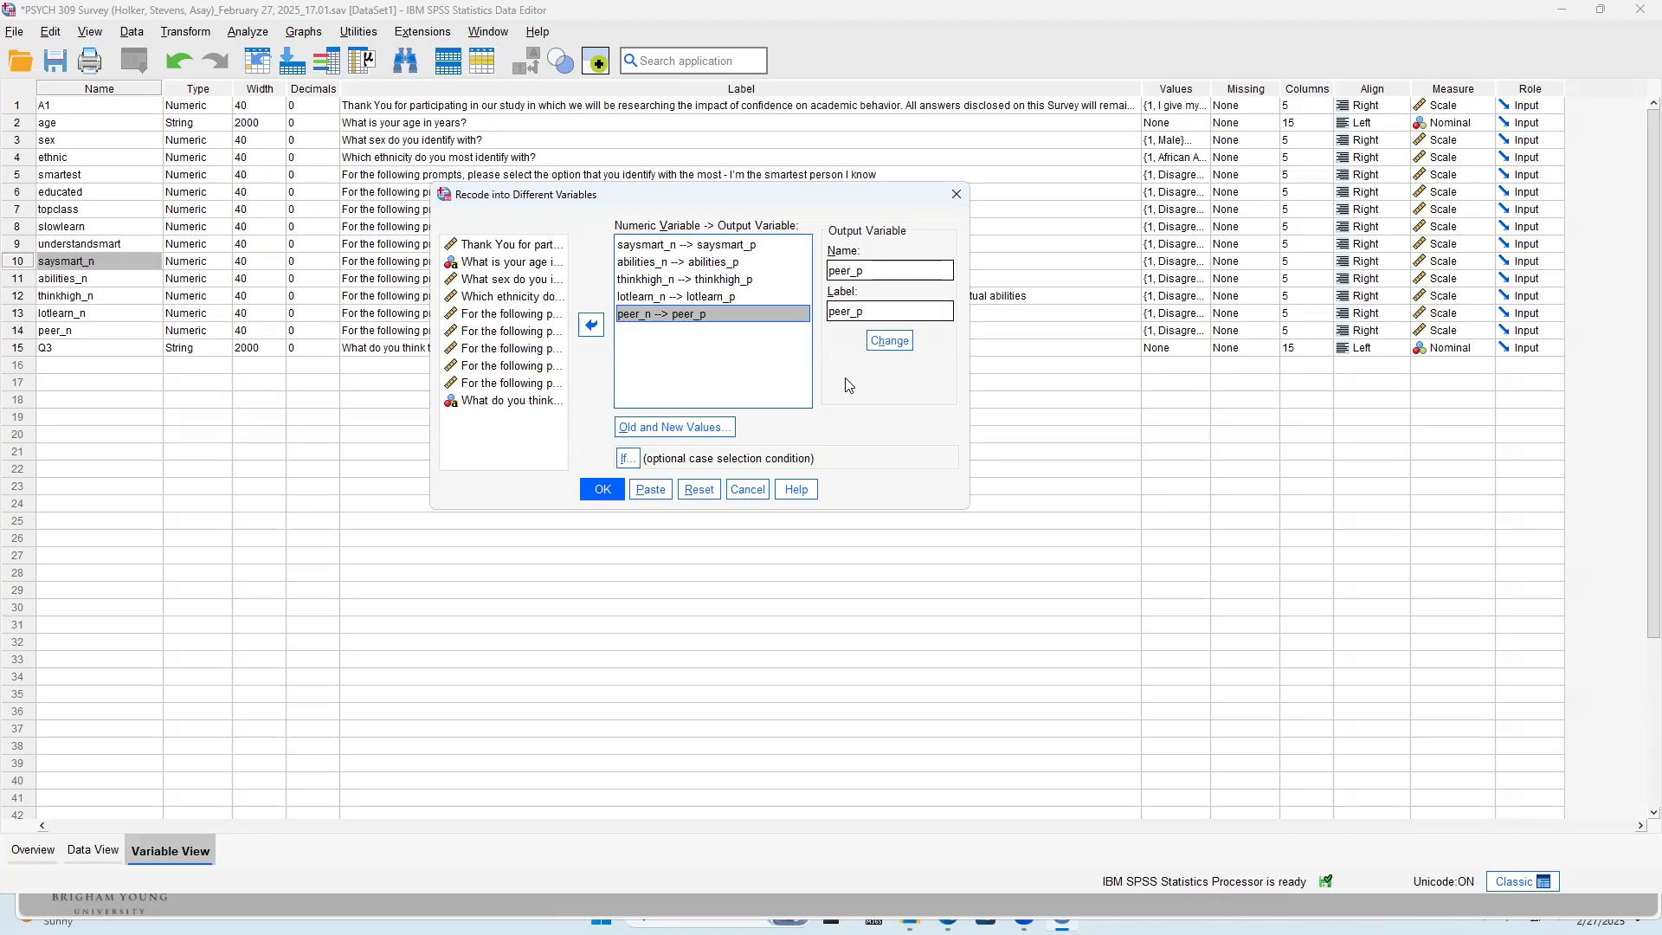
pyautogui.click(603, 490)
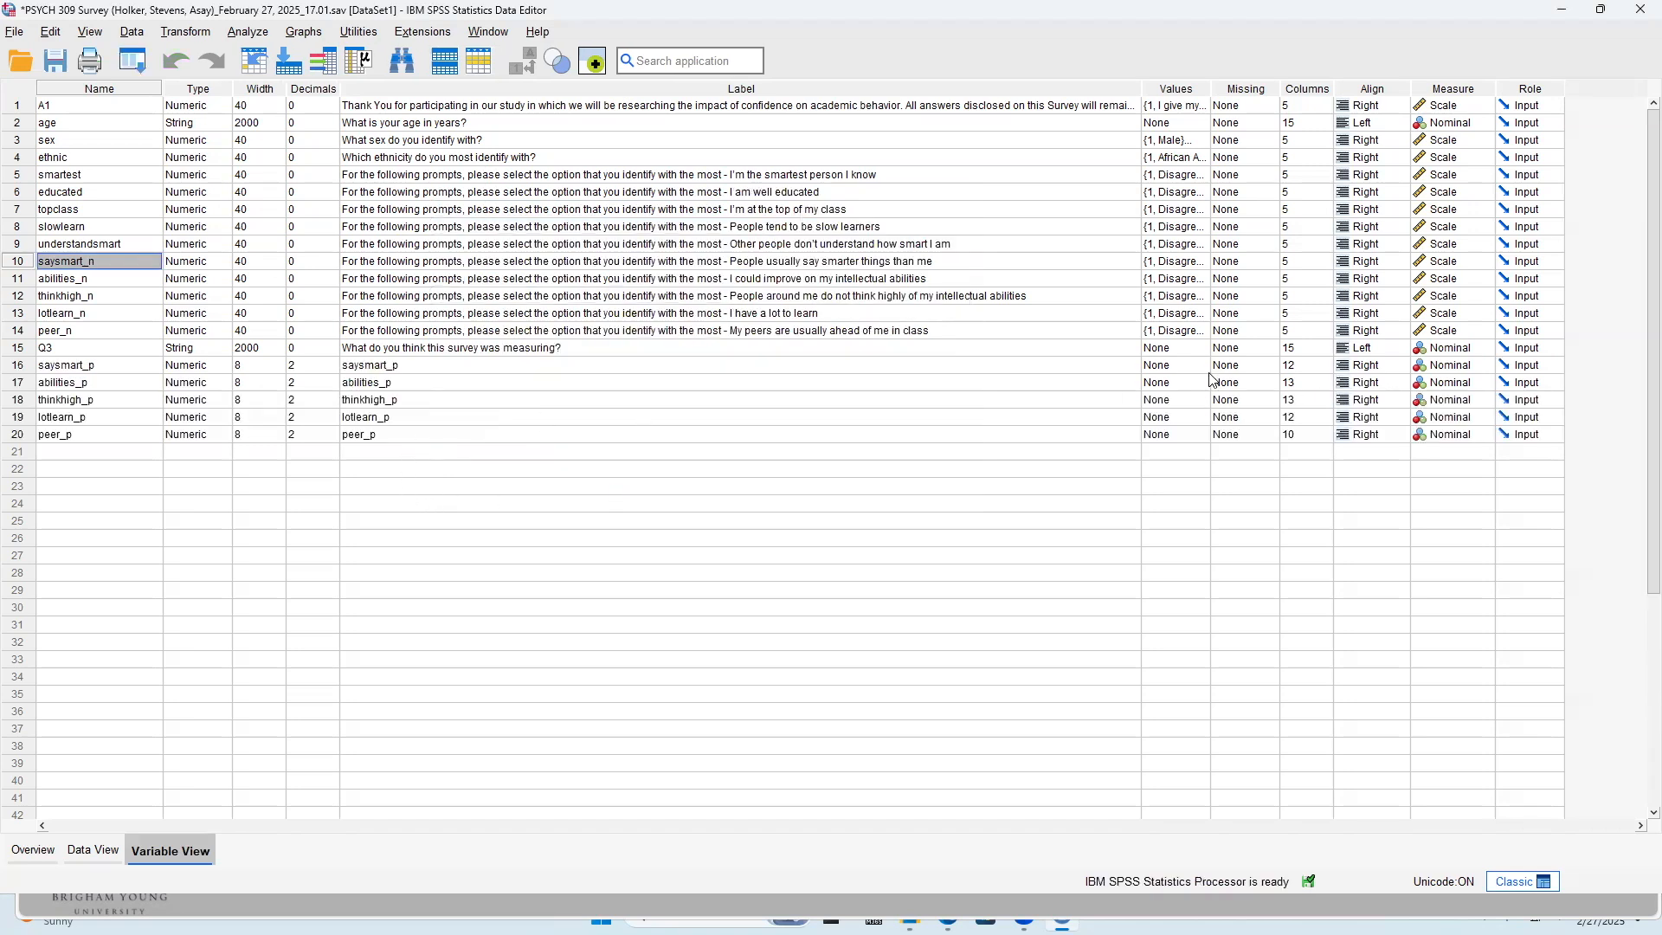
# Check the five new _p variables in the variable list and examine their recoded values across the data rows
pyautogui.click(71, 370)
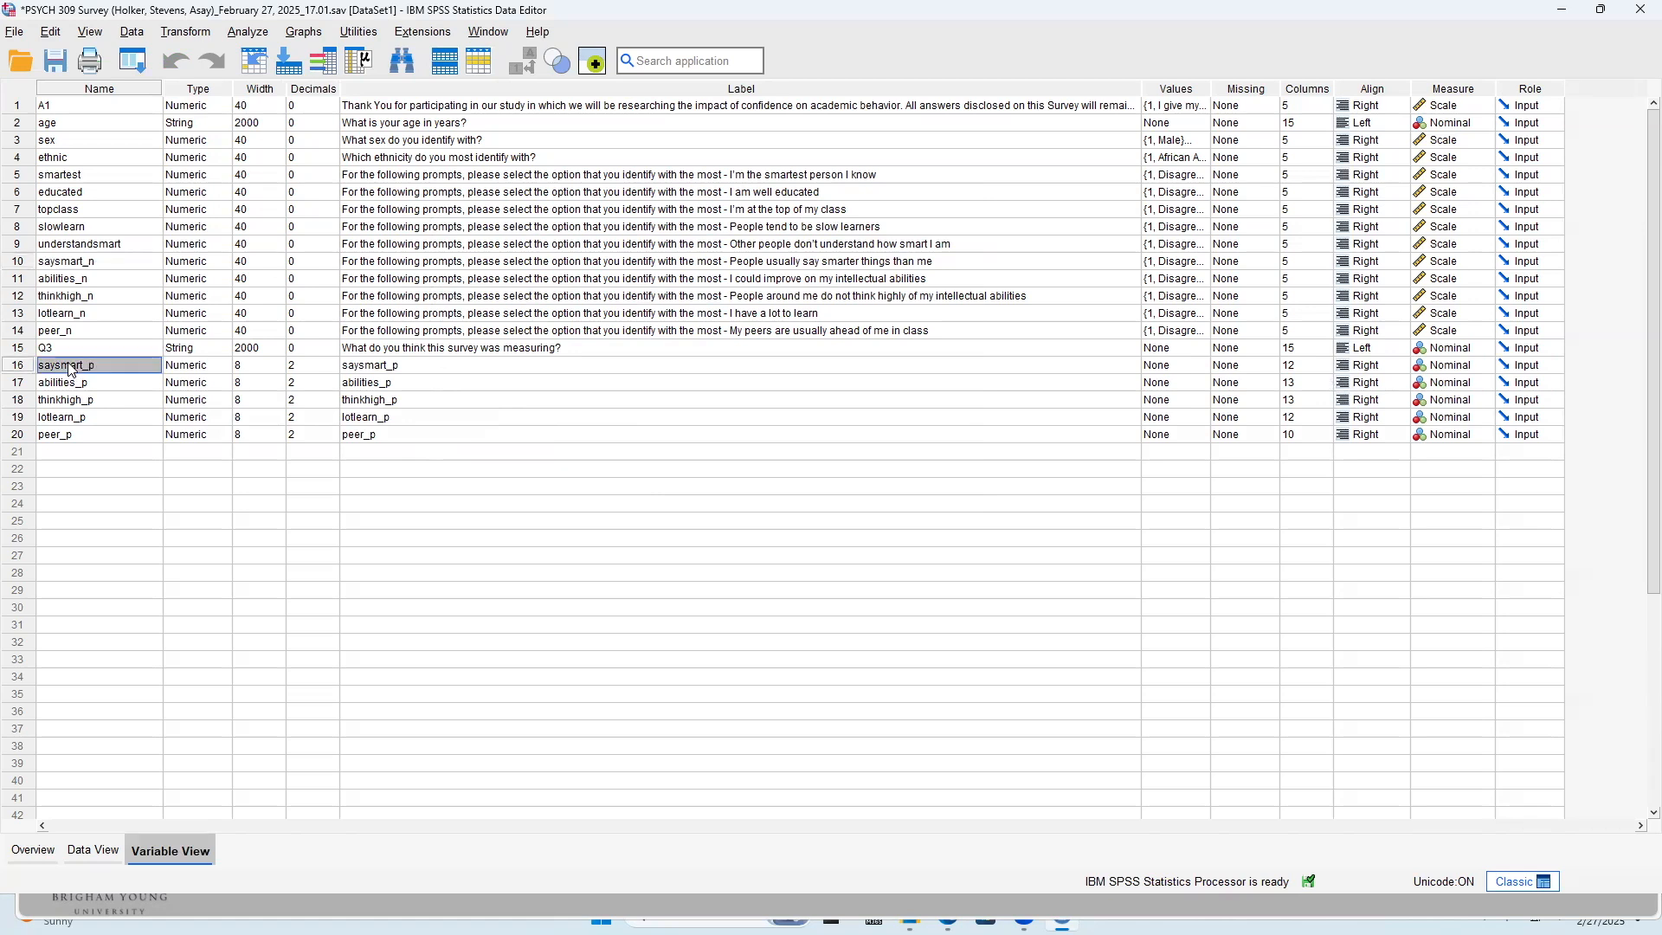
pyautogui.click(55, 388)
pyautogui.press('Down')
pyautogui.press('Down')
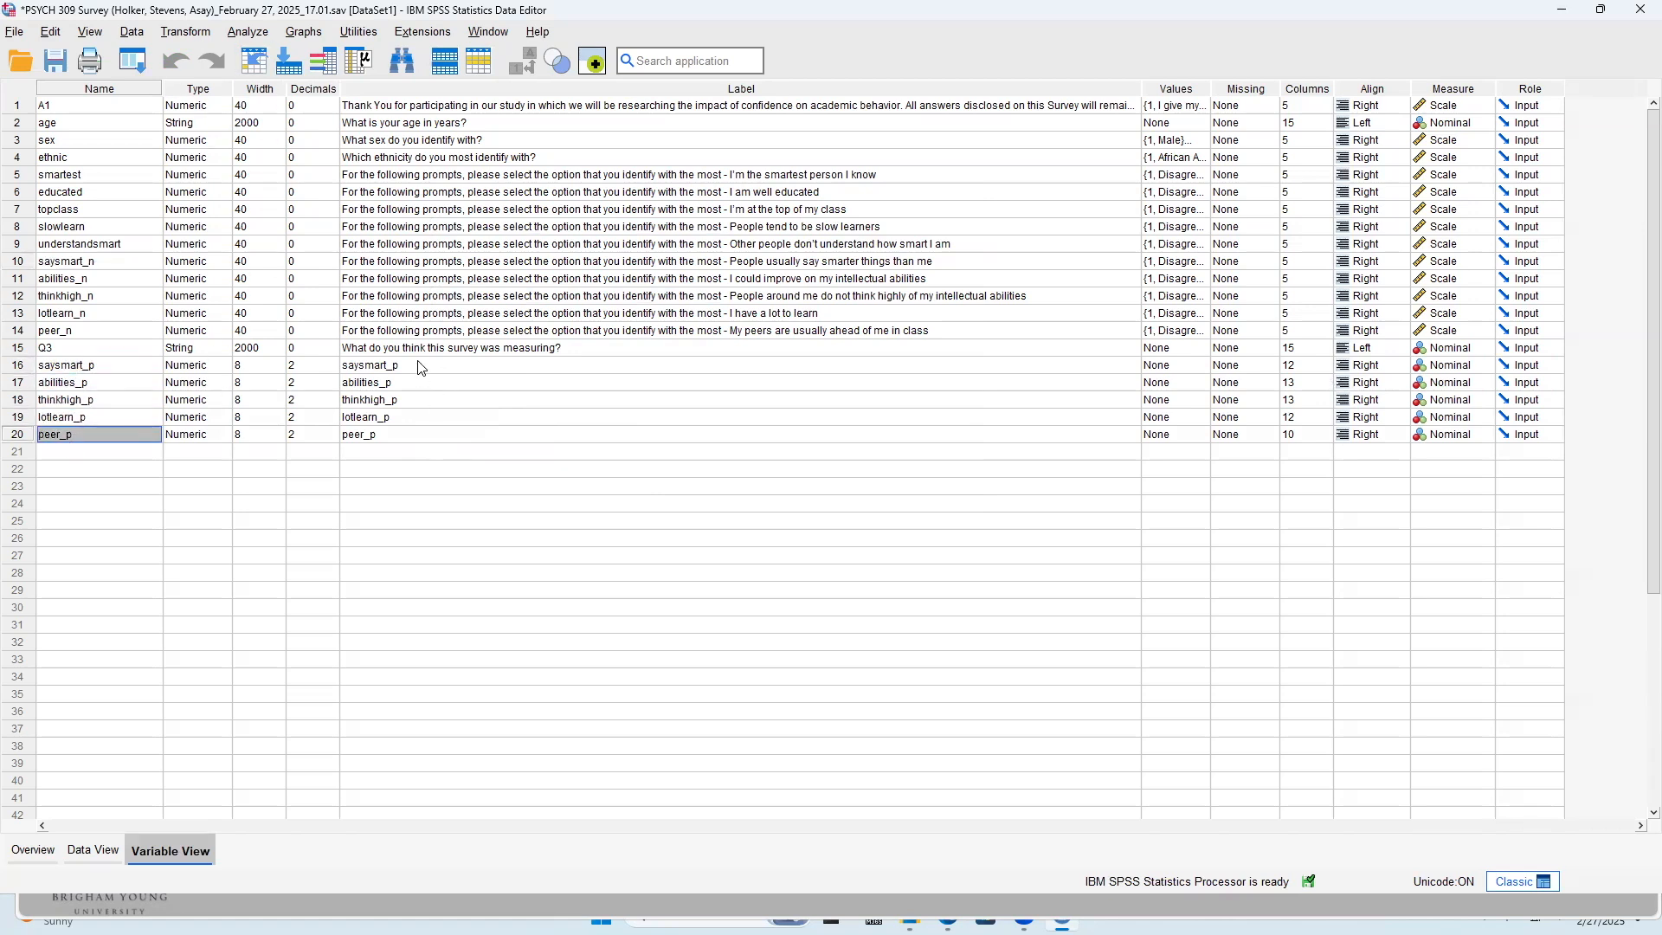
pyautogui.click(107, 851)
pyautogui.moveTo(313, 829); pyautogui.dragTo(395, 829)
pyautogui.scroll(-1, 541, 762)
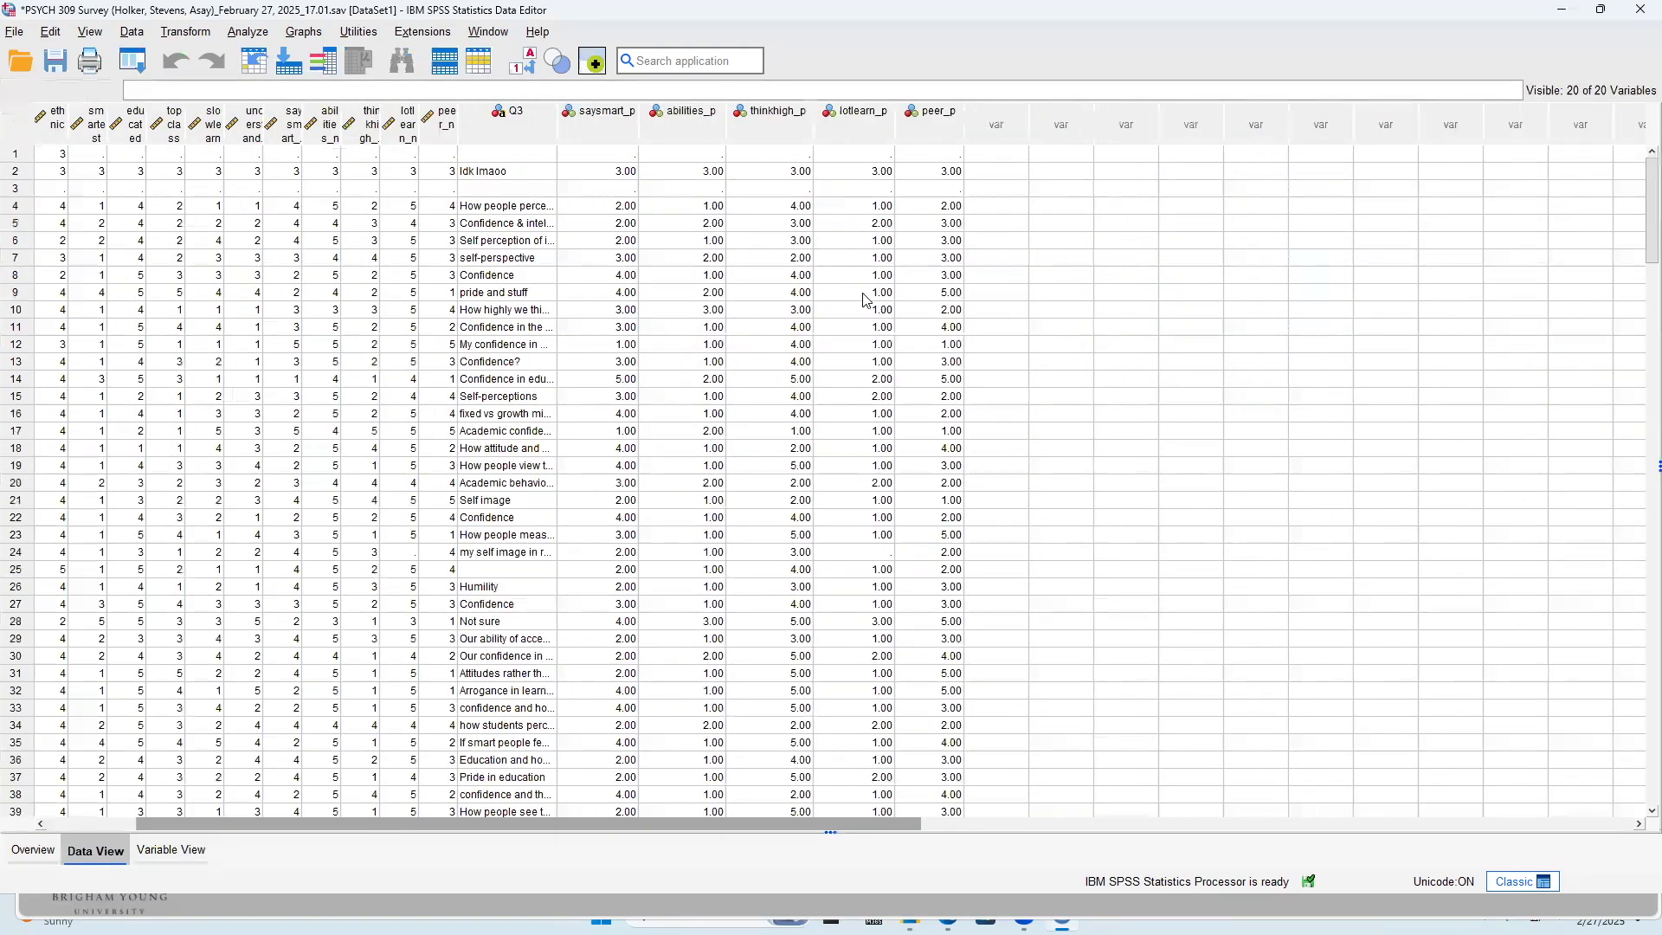
pyautogui.scroll(-18, 872, 323)
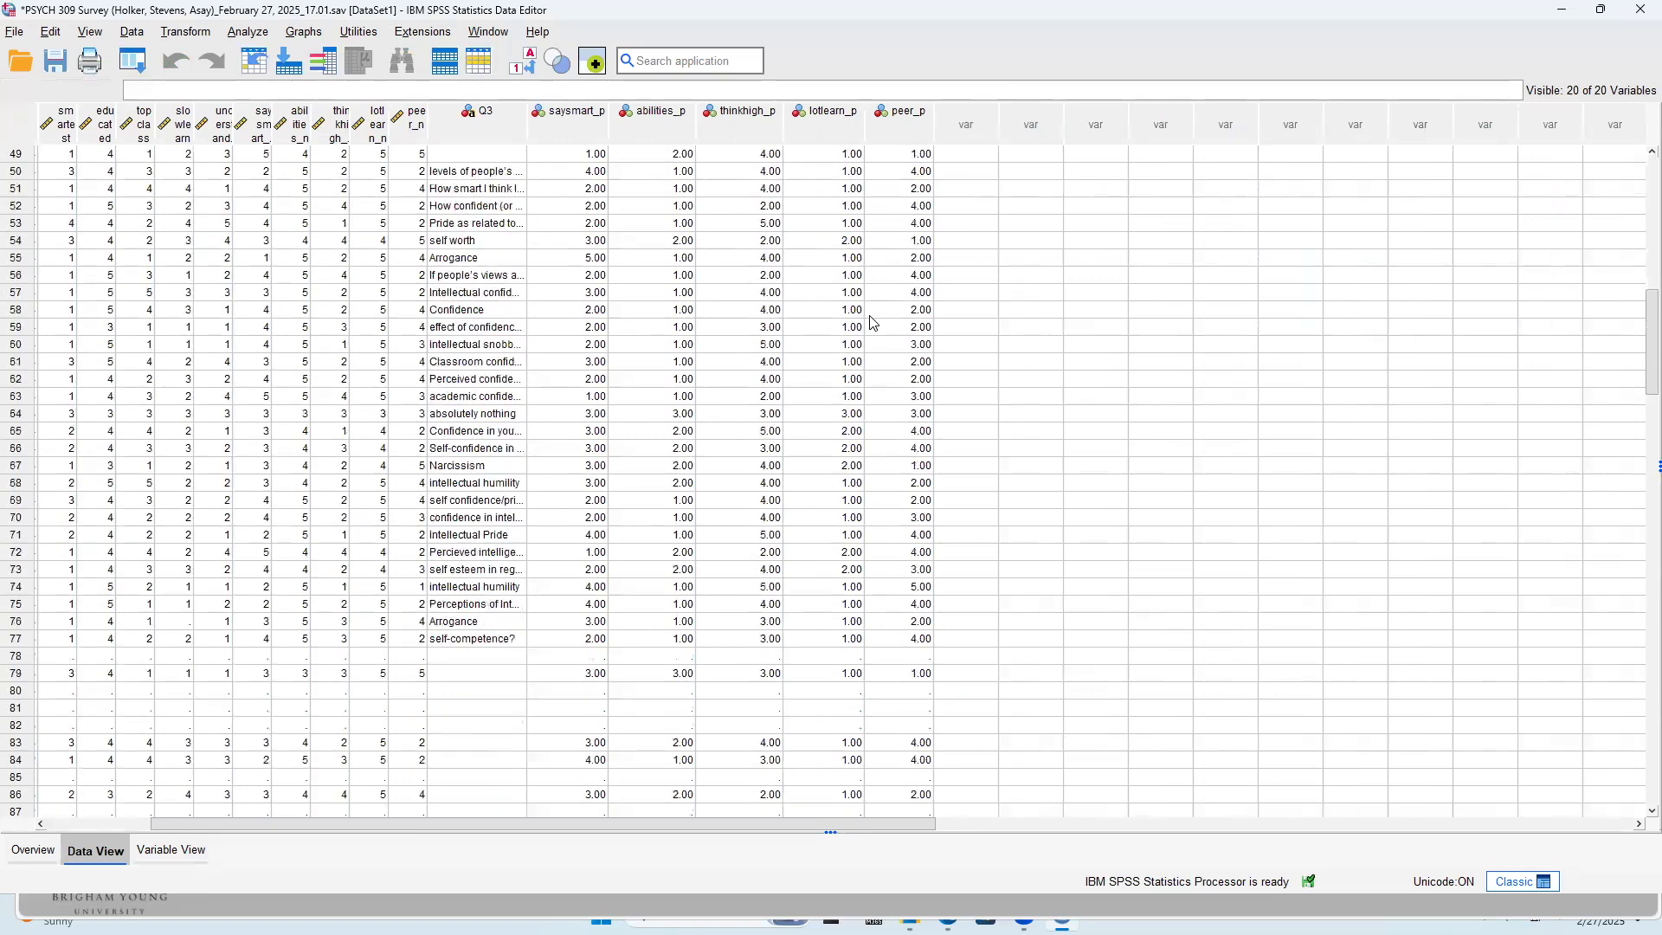
pyautogui.scroll(-20, 872, 323)
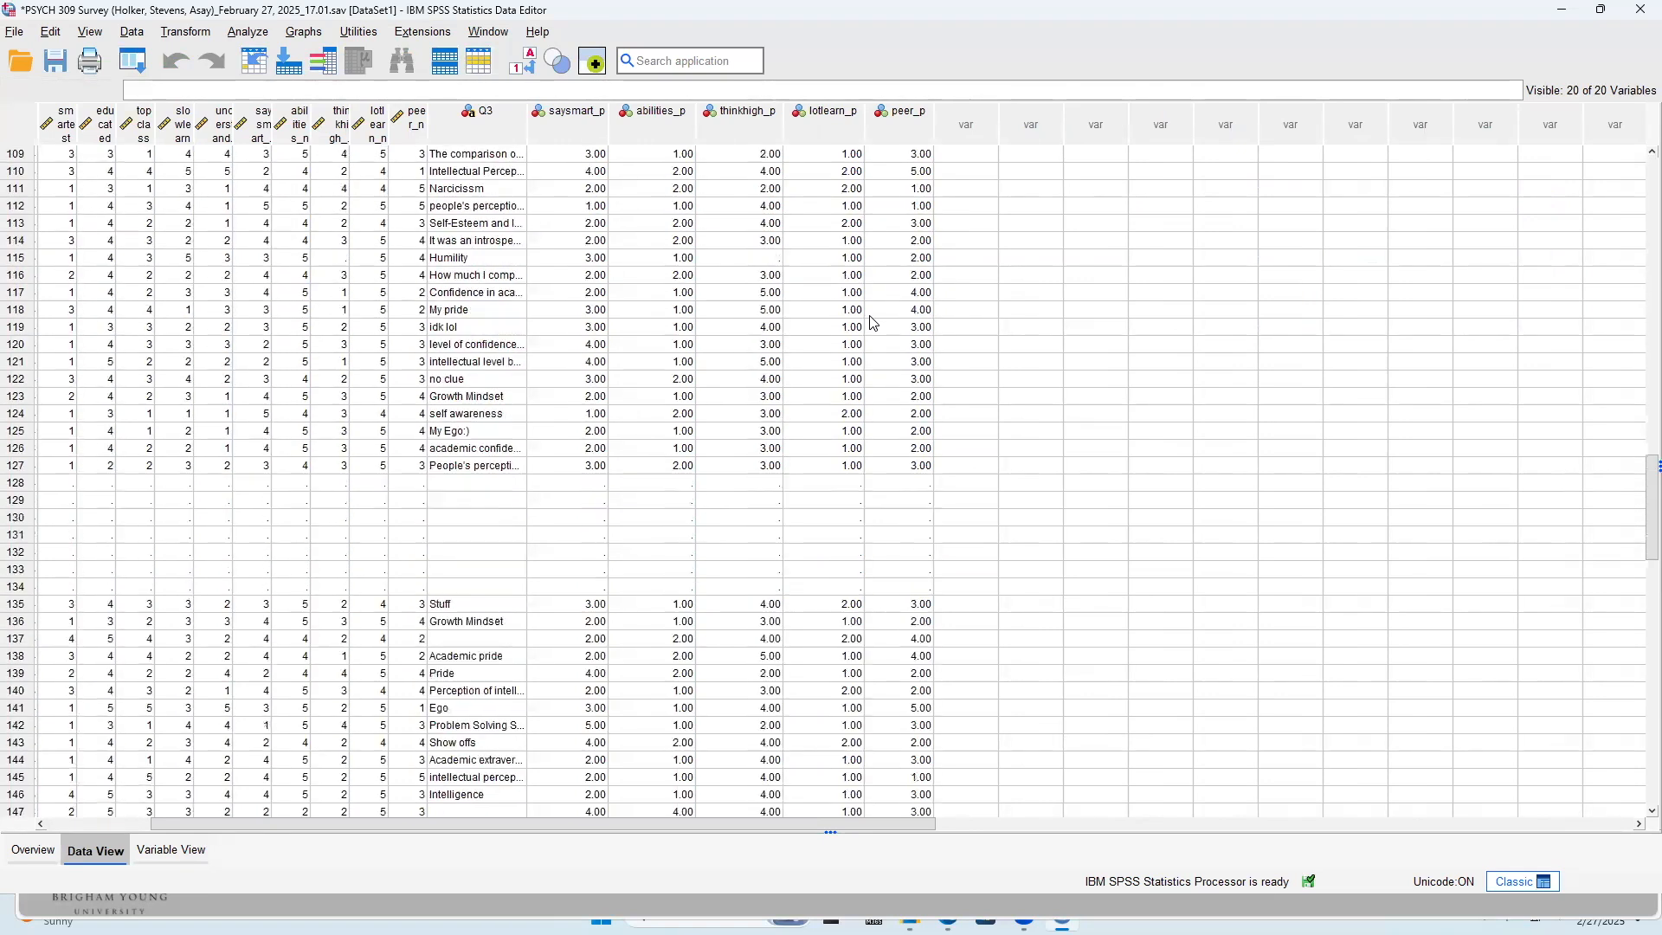
pyautogui.scroll(8, 381, 703)
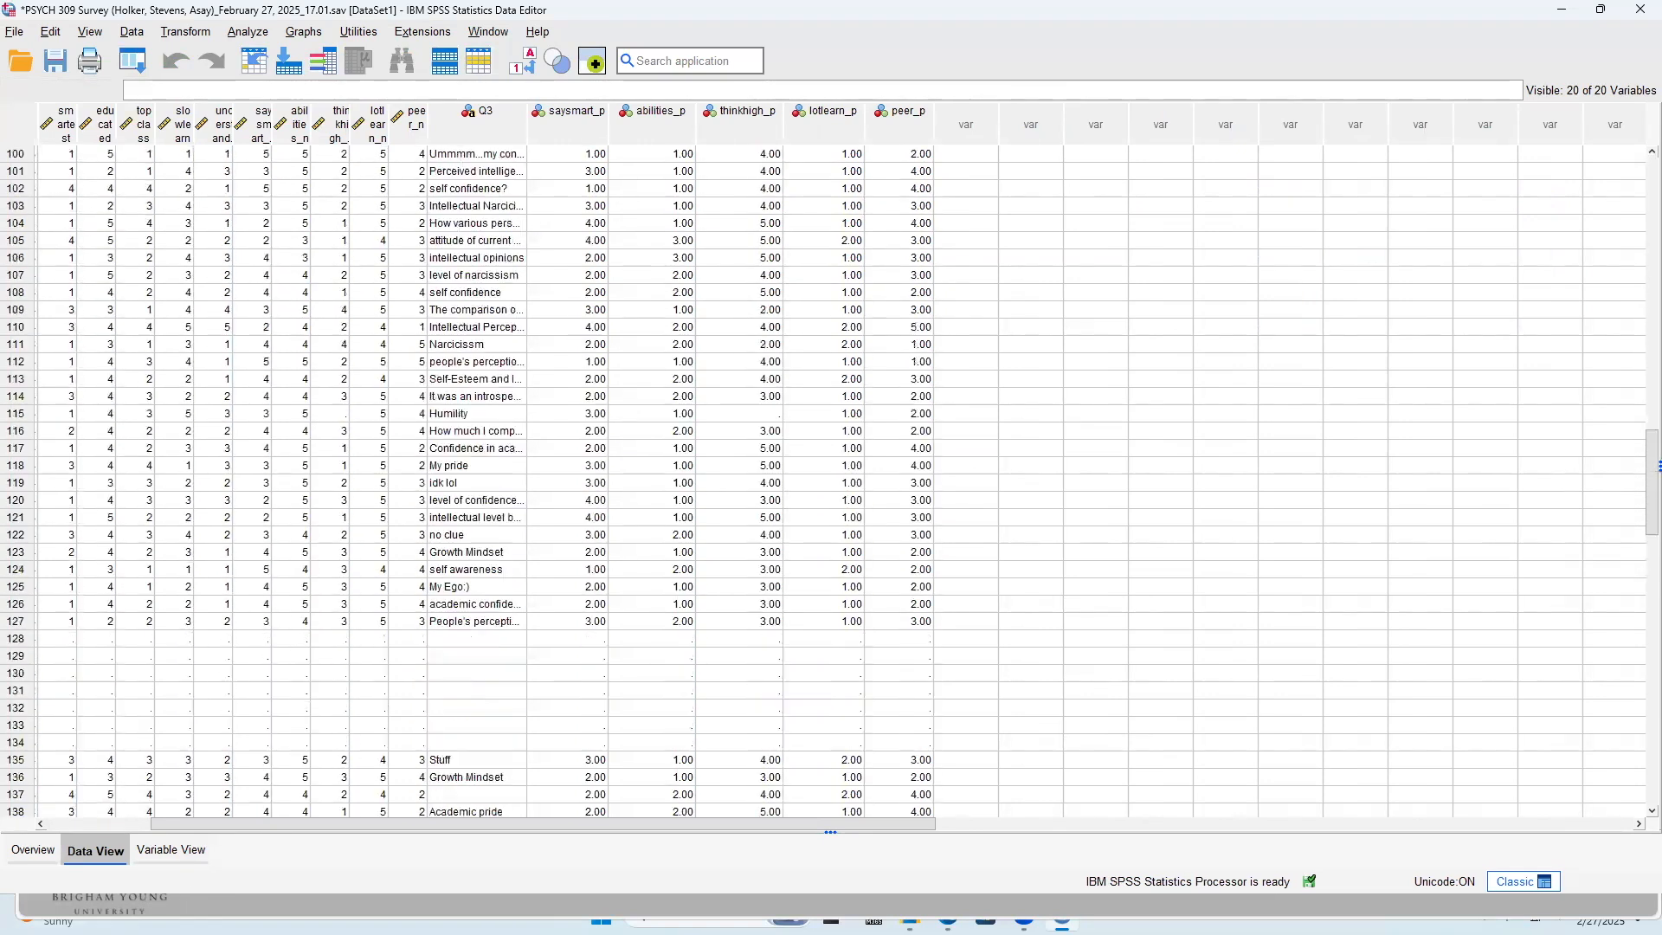
# Set the measurement level of saysmart_p, abilities_p, thinkhigh_p, lotlearn_p and peer_p to Scale in the variable definitions
pyautogui.click(171, 850)
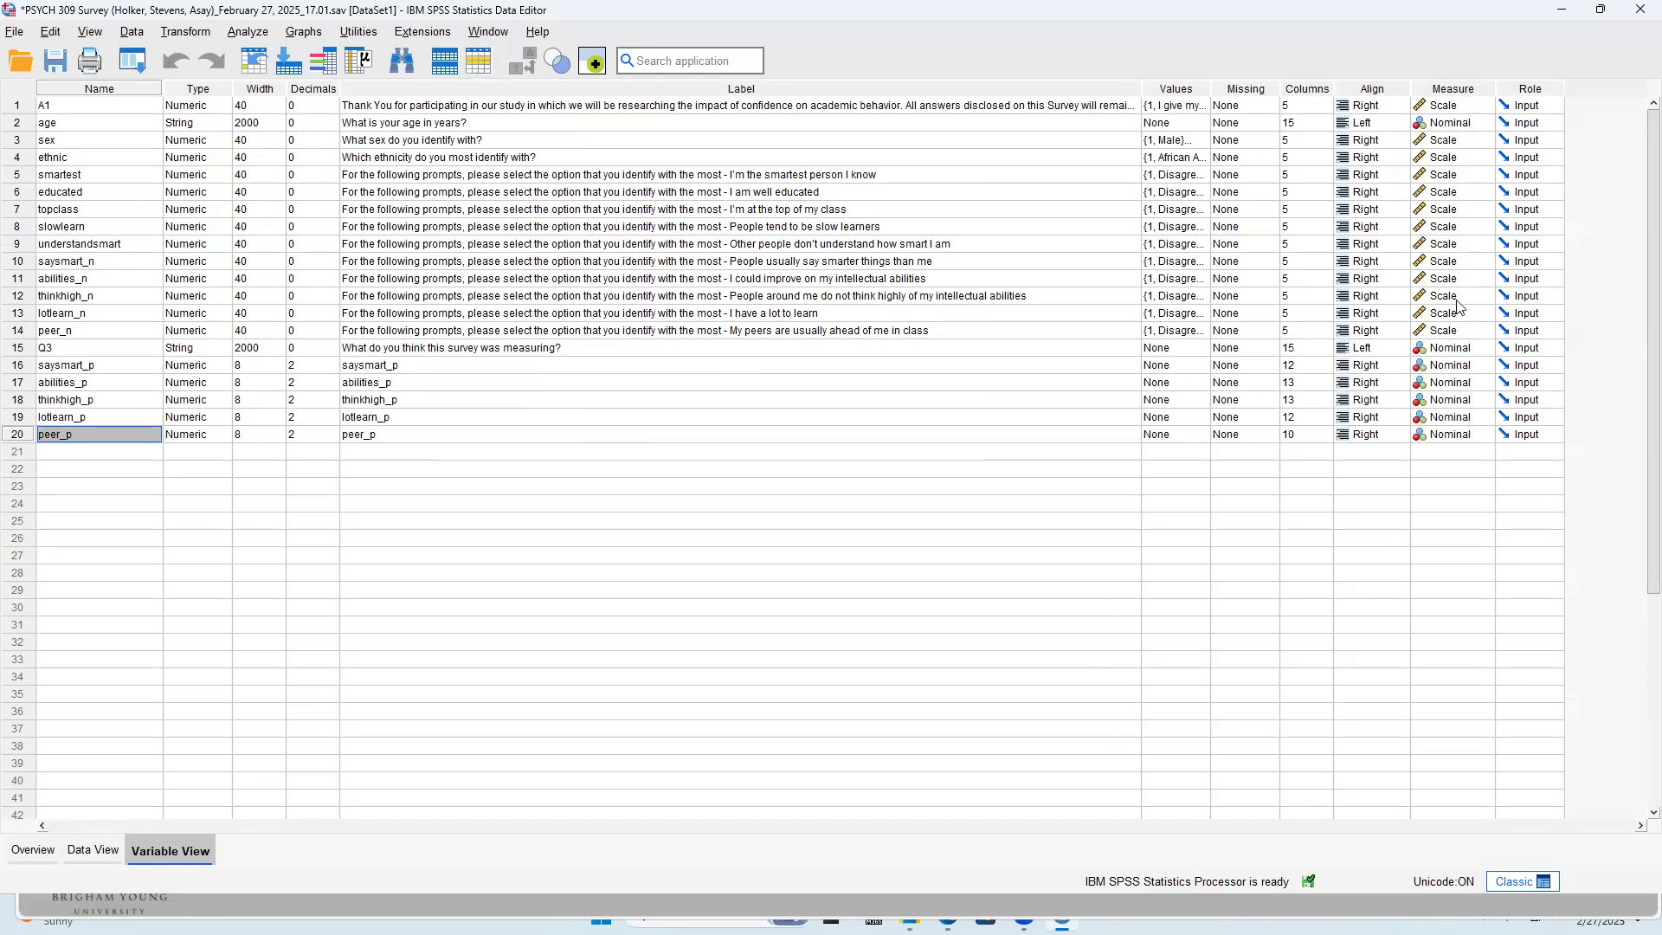
pyautogui.click(1449, 370)
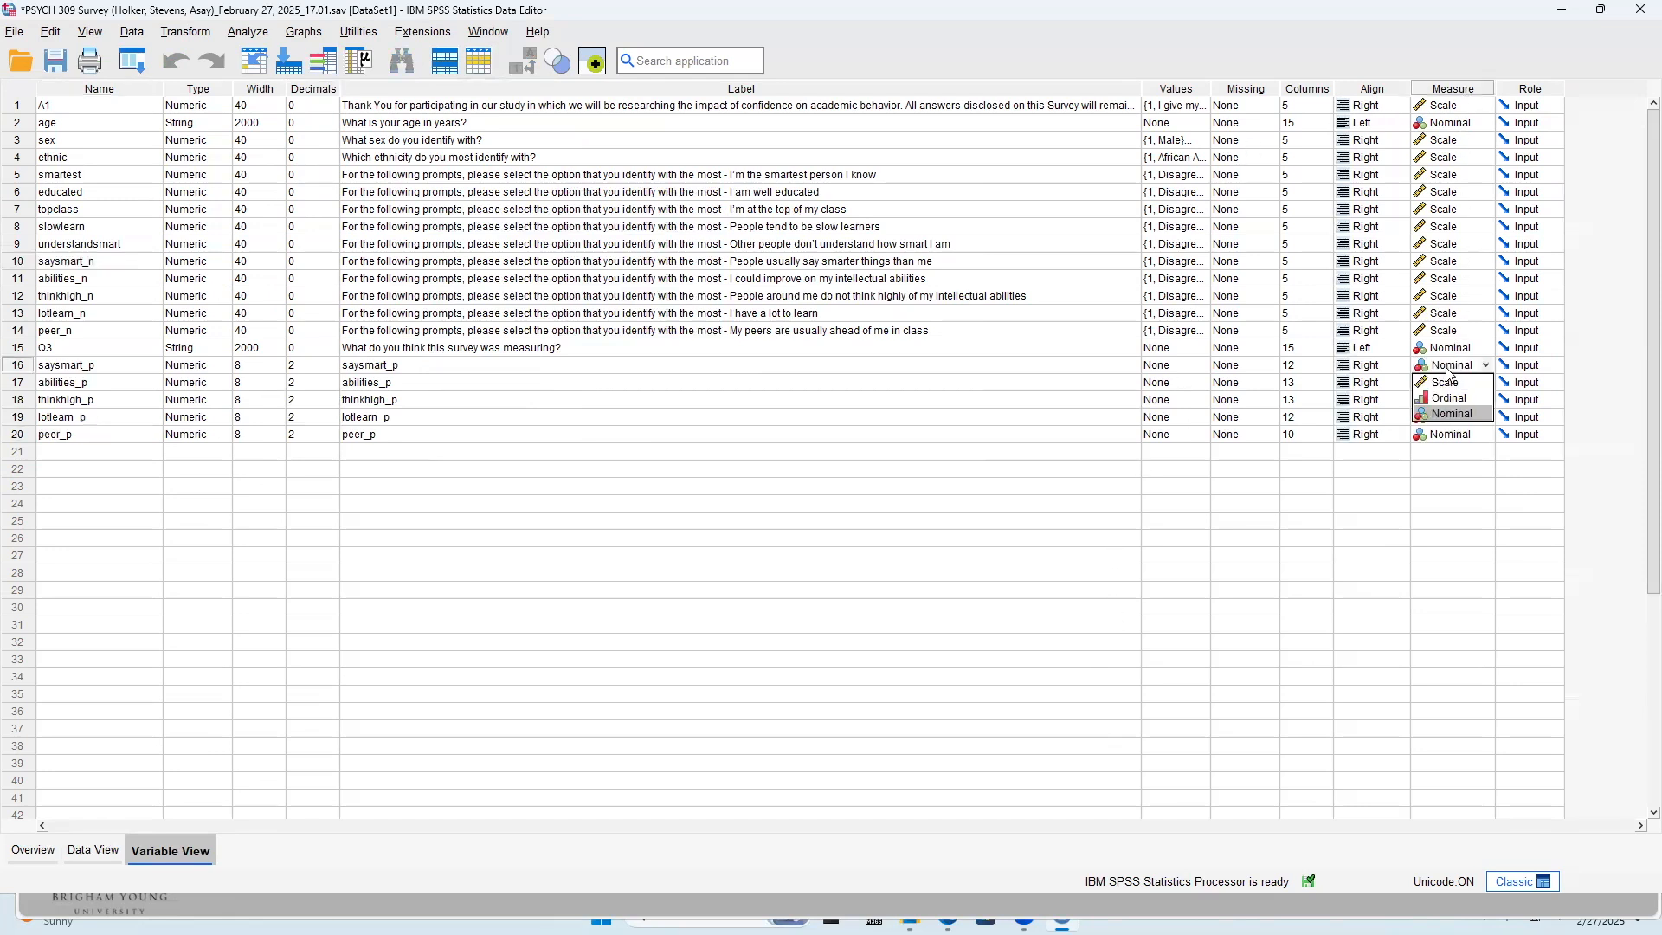
pyautogui.click(1454, 383)
pyautogui.click(1451, 387)
pyautogui.click(1451, 384)
pyautogui.click(1451, 400)
pyautogui.click(1451, 405)
pyautogui.click(1452, 404)
pyautogui.click(1452, 410)
pyautogui.click(1455, 420)
pyautogui.click(1454, 420)
pyautogui.click(1444, 432)
pyautogui.click(1448, 440)
pyautogui.click(1448, 440)
pyautogui.click(1442, 446)
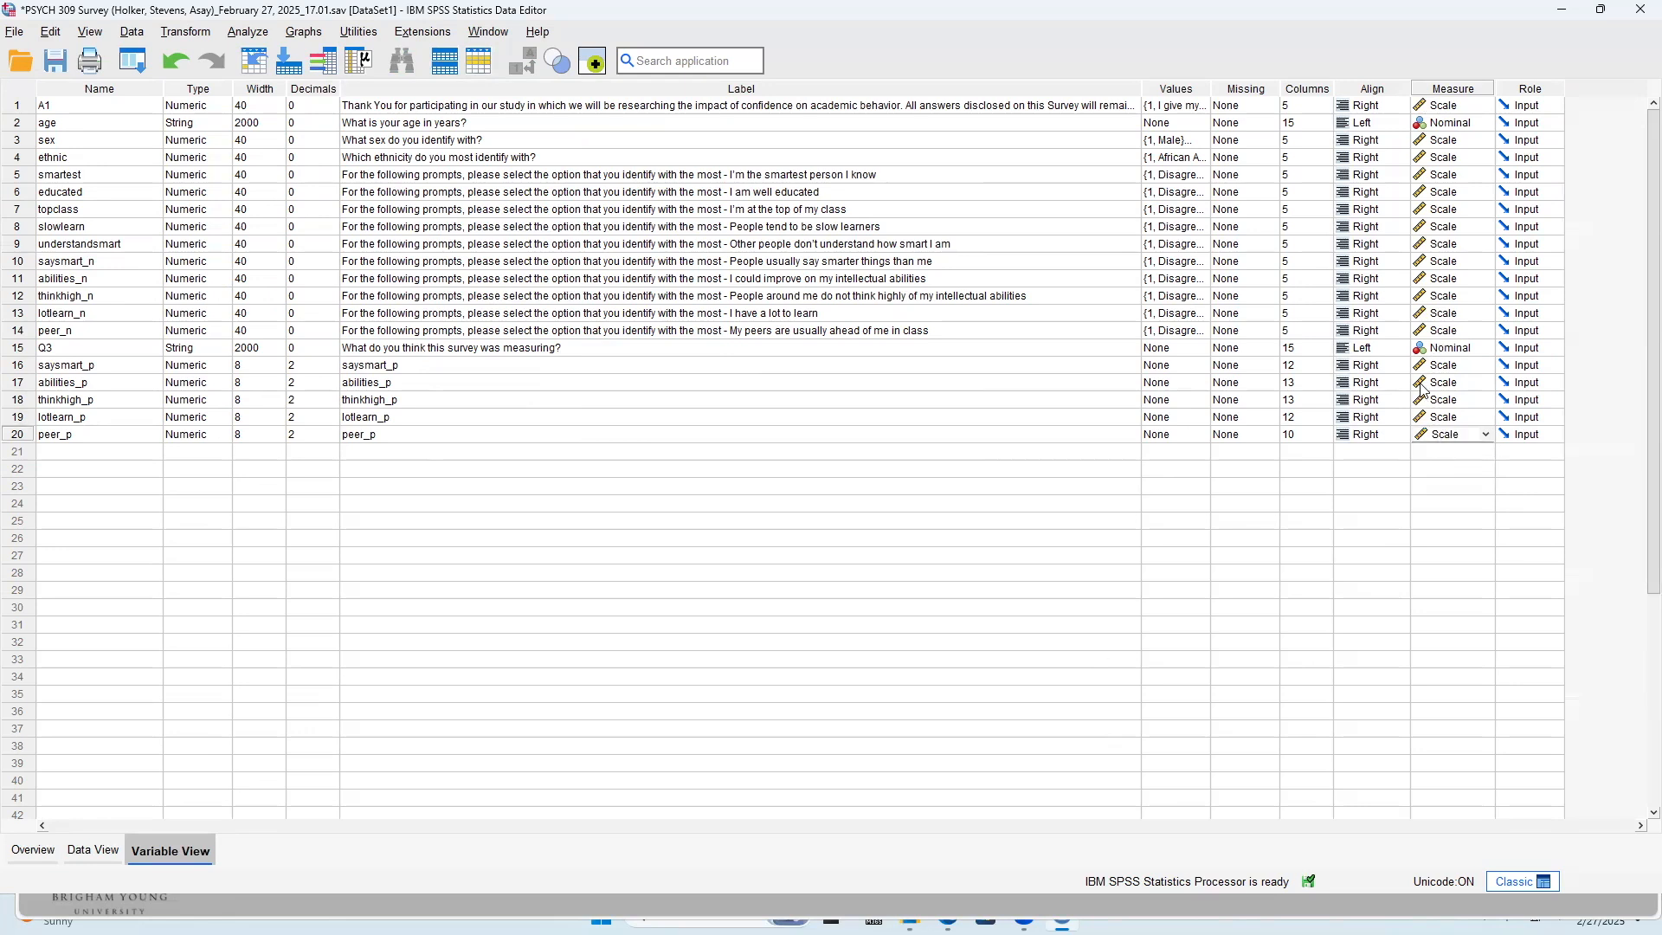